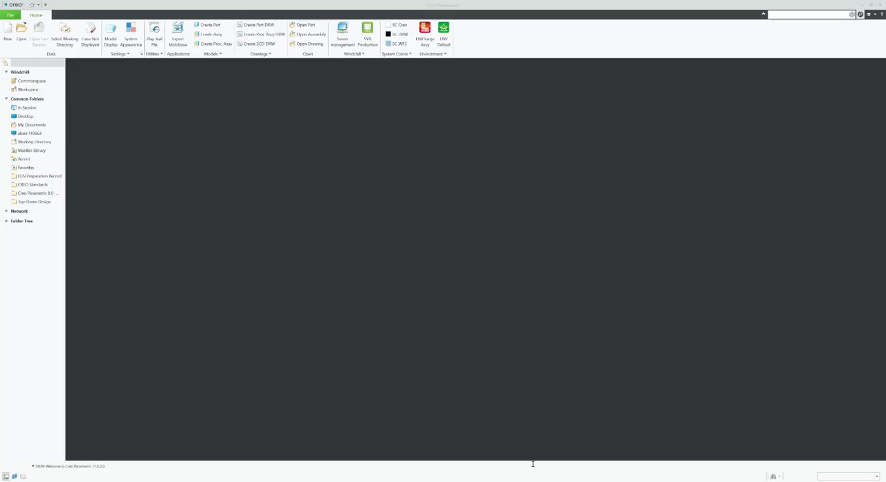
Switch to the GrabCAD page in the browser and search its community library for "four stroke".
mouse_move(429, 478)
left_click(416, 465)
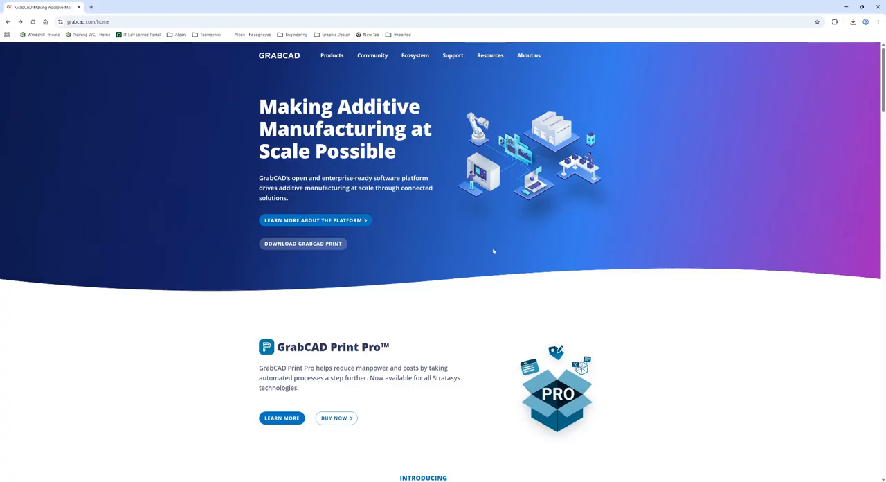
mouse_move(373, 60)
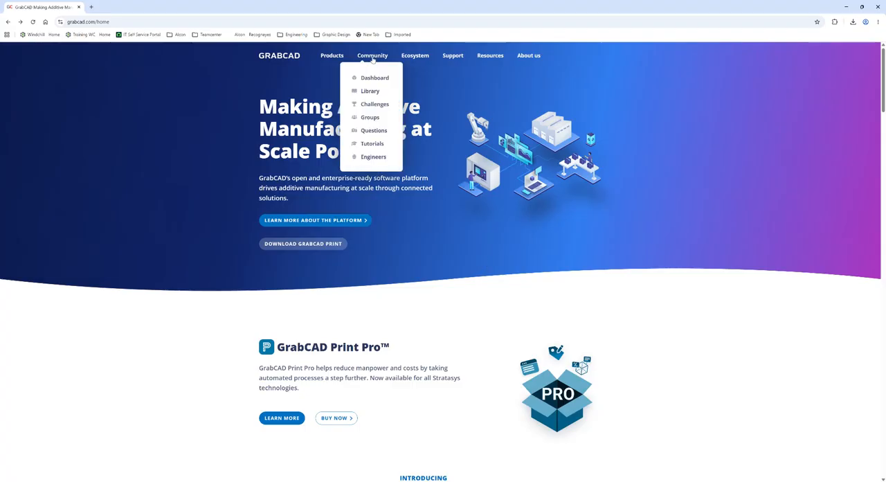
left_click(373, 96)
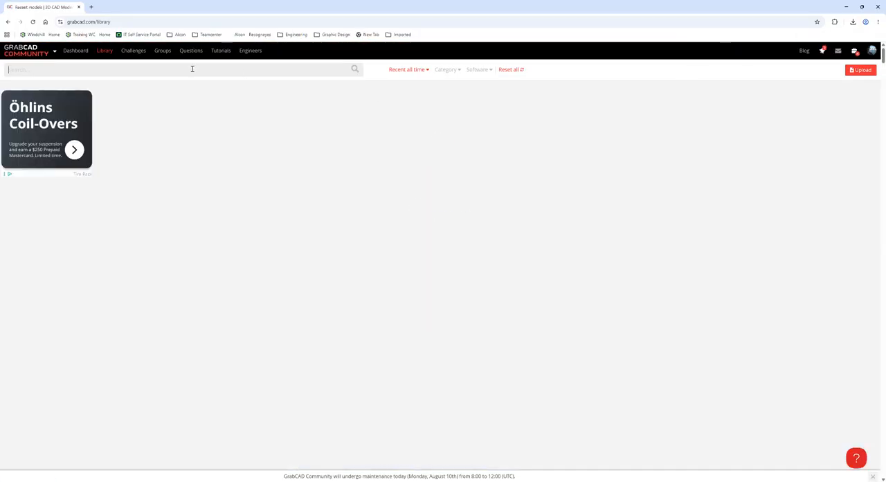
type("four stroke")
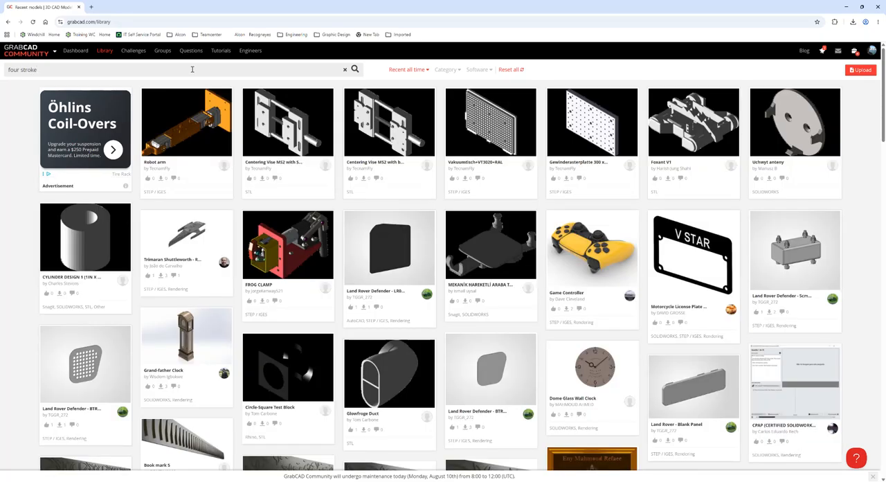
key("Return")
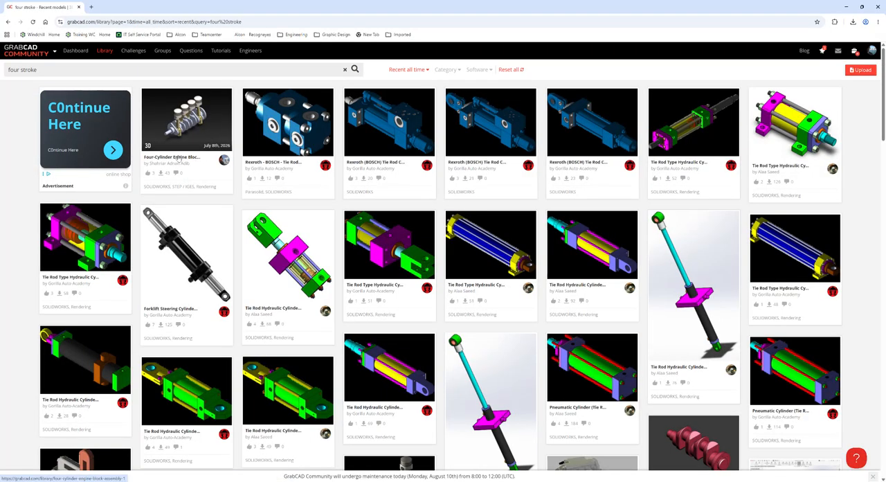
Download Four Stroke.STEP from the Four-Cylinder Engine Block Assembly model and minimize the browser.
left_click(179, 158)
scroll(425, 271, "down", 2)
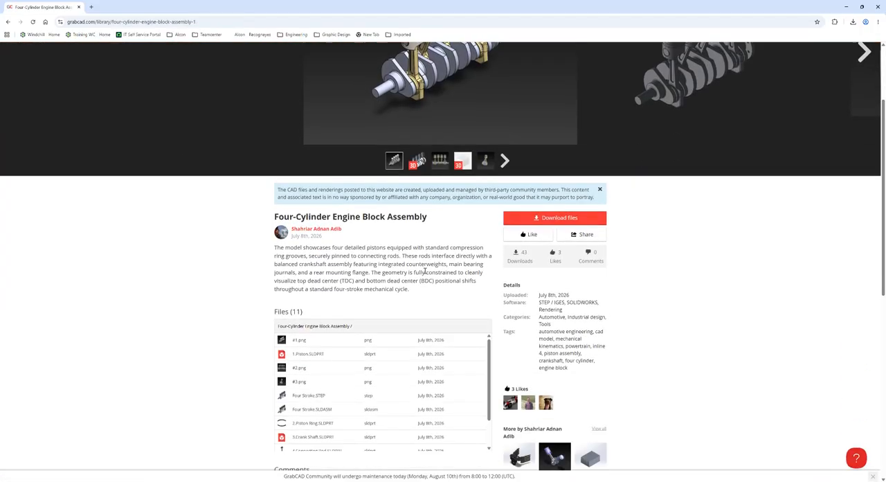
scroll(425, 272, "down", 1)
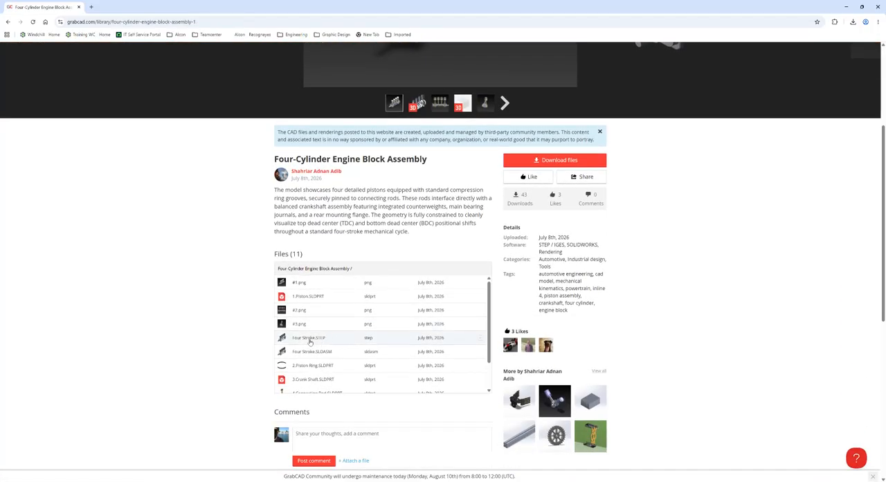
left_click(310, 340)
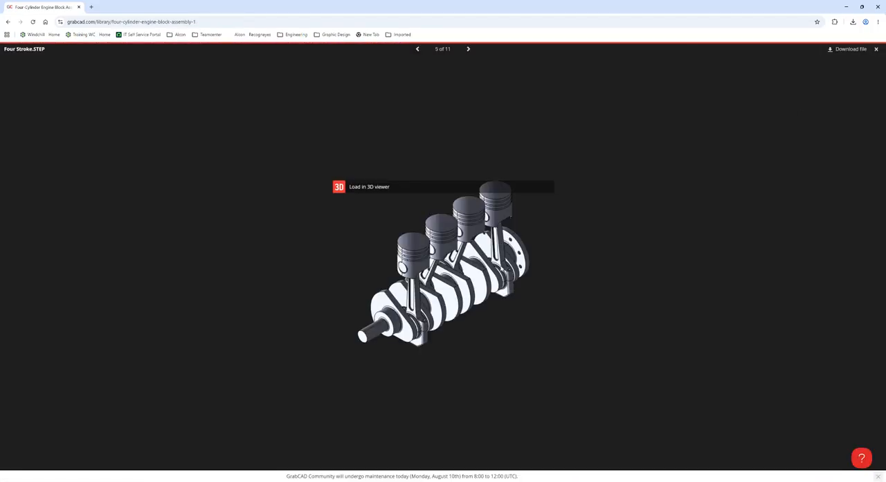
left_click(847, 50)
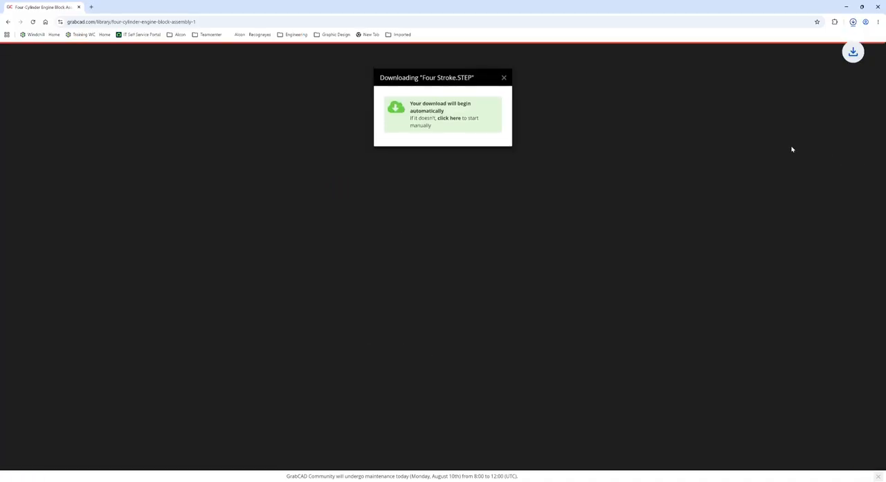
left_click(629, 135)
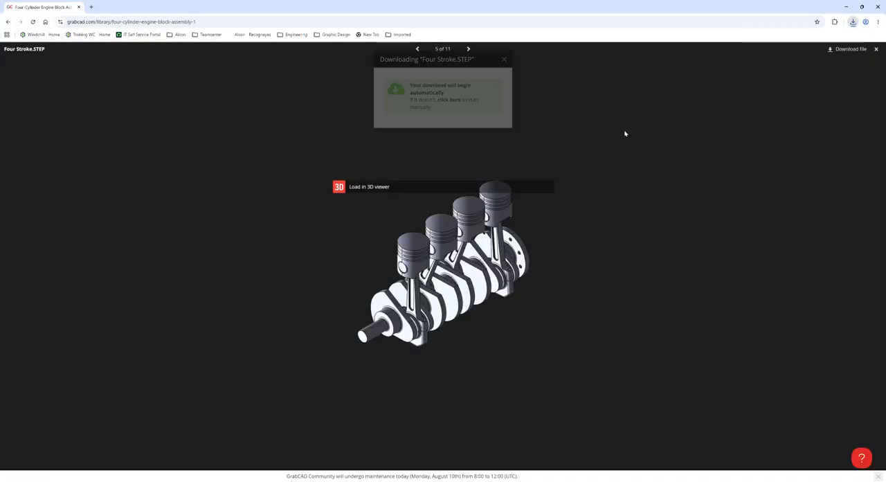
left_click(846, 7)
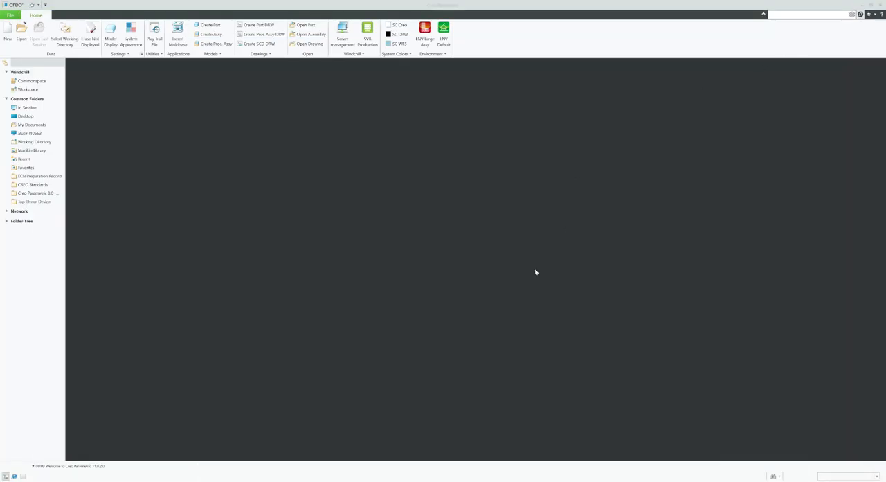
Copy the path of the 1. Block Engine\Training folder from File Explorer and browse to it when opening a file in Creo.
mouse_move(406, 480)
left_click(356, 467)
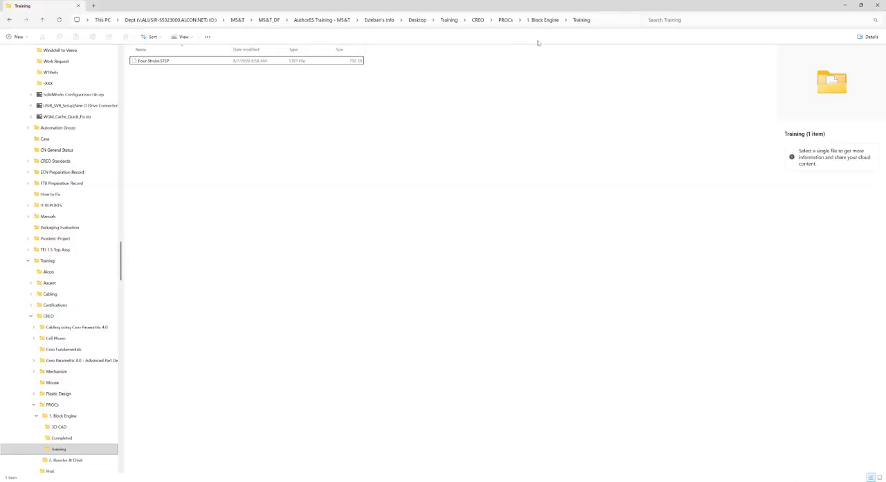
left_click(606, 22)
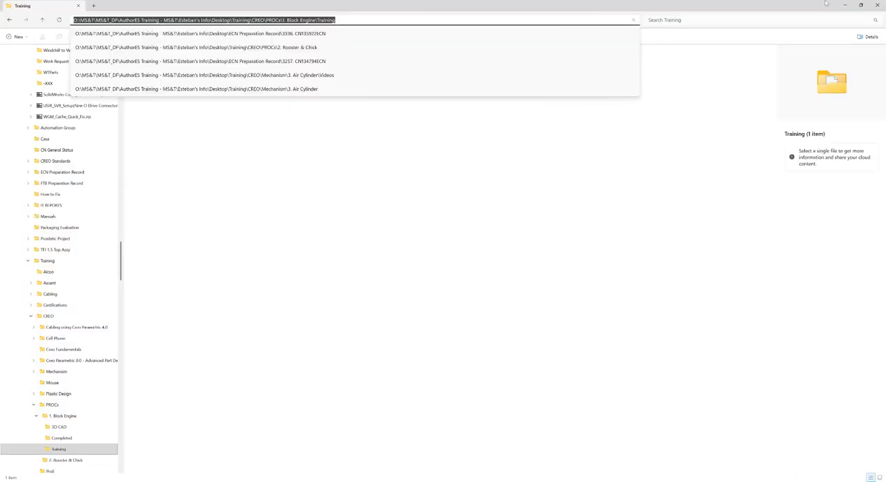
left_click(848, 6)
left_click(22, 32)
left_click(470, 162)
key("ctrl+v")
key("Return")
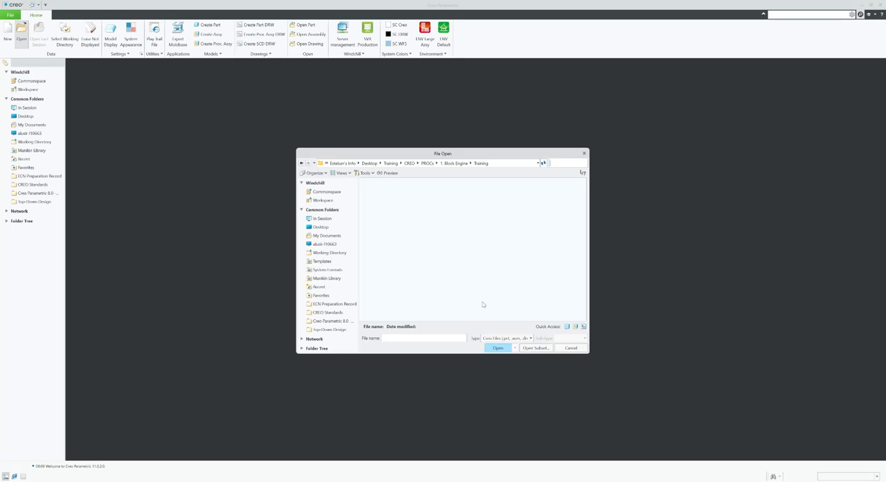
Show all file types and import the Four Stroke.STEP file as an assembly with the automatic import type and templates.
left_click(500, 338)
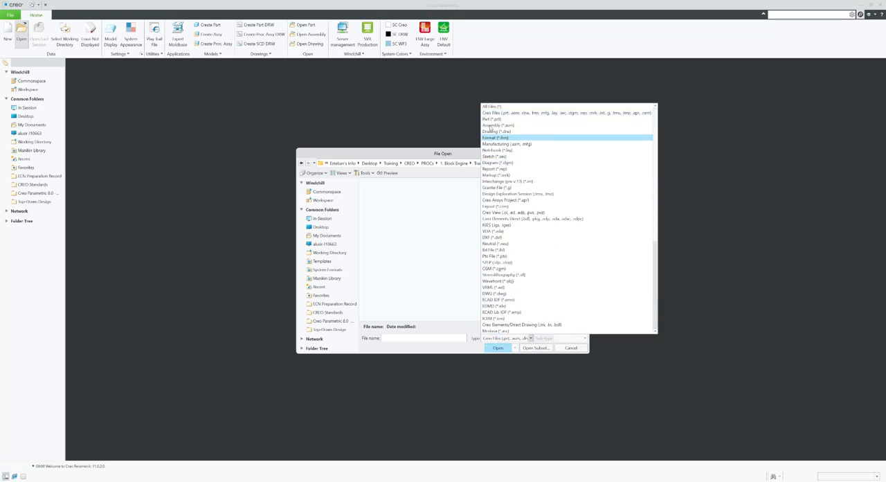
left_click(493, 107)
left_click(385, 182)
left_click(496, 348)
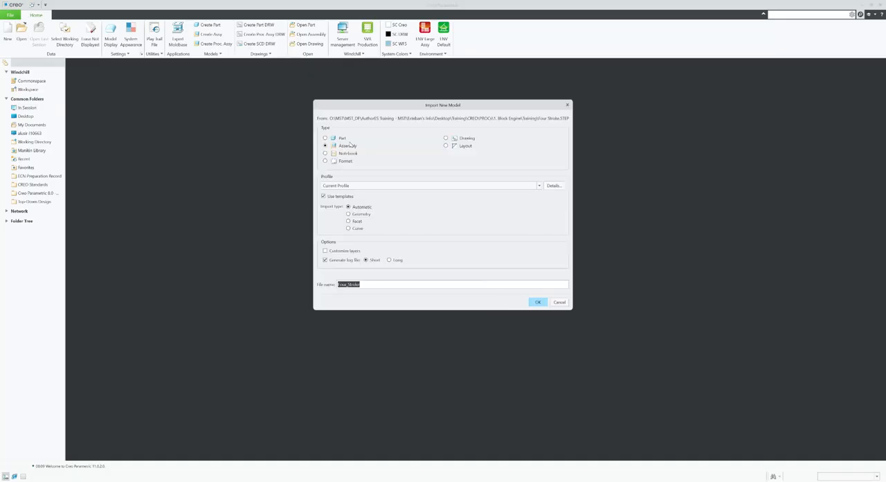
left_click(535, 303)
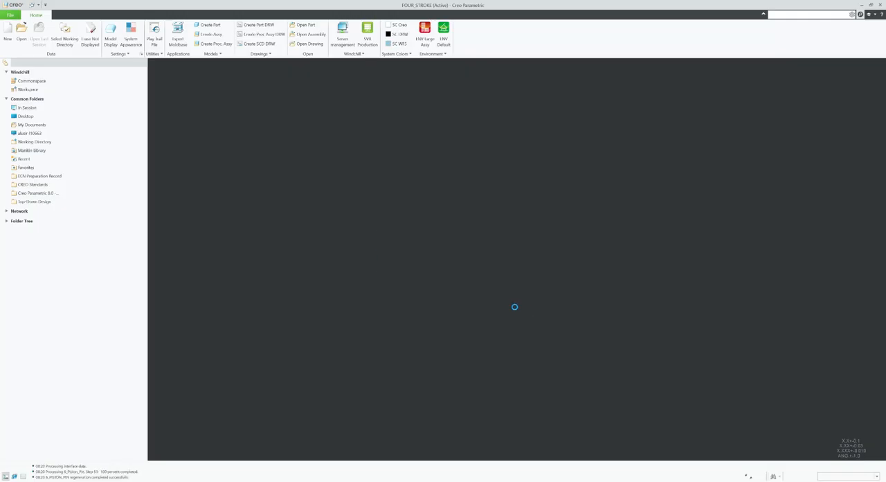
left_click(853, 127)
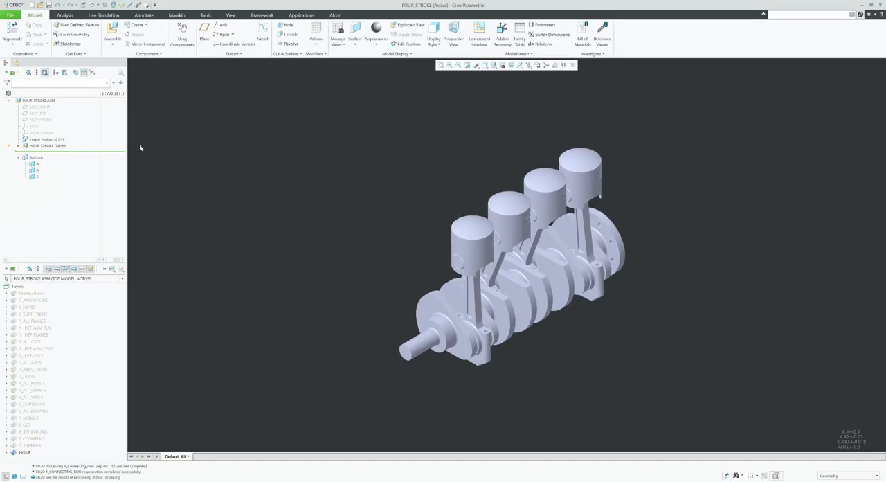
Restructure all parts of the FOUR_STROKE_1.ASM subassembly into the top-level FOUR_STROKE.ASM assembly.
left_click(19, 146)
scroll(55, 173, "down", 2)
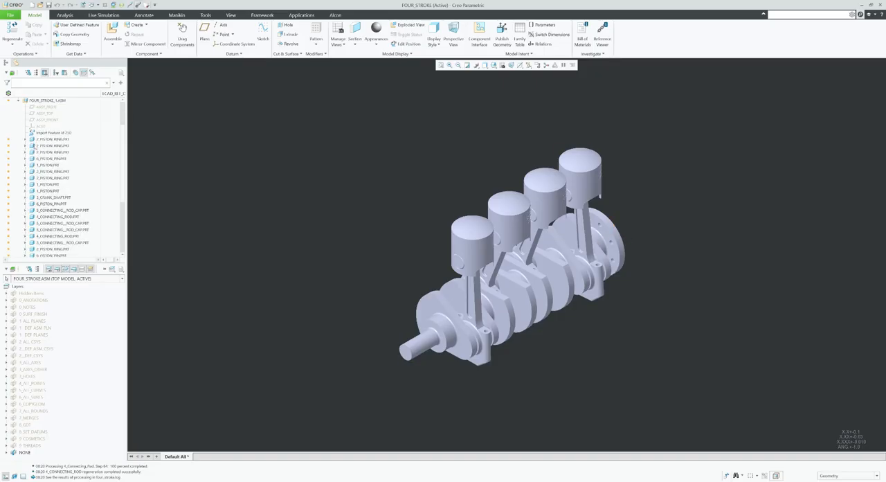
left_click(52, 140)
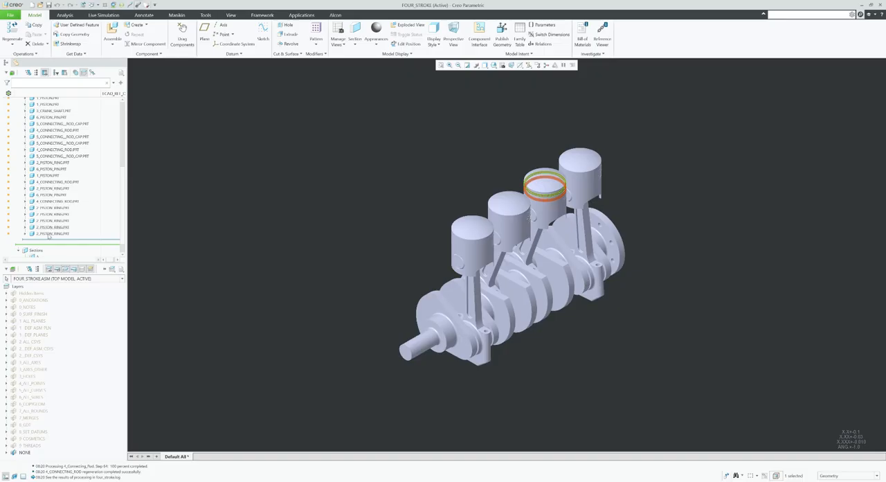
left_click(58, 211, "shift")
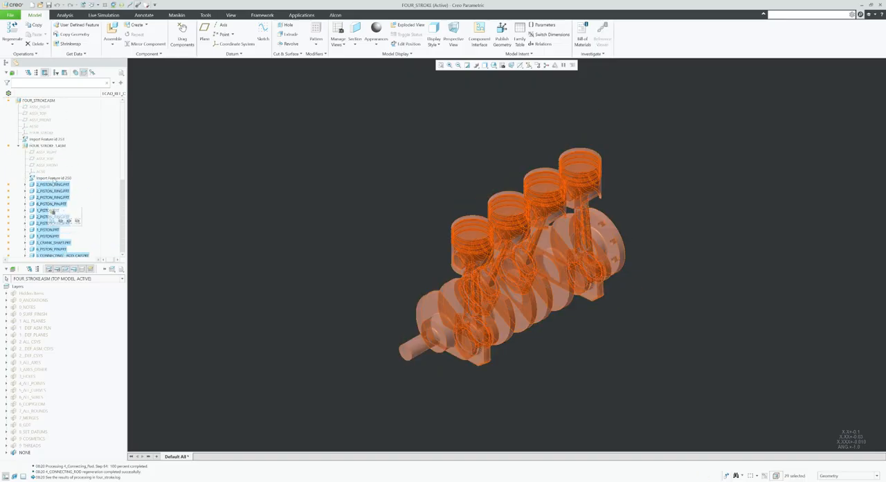
left_click_drag(47, 186, 31, 101)
left_click(471, 257)
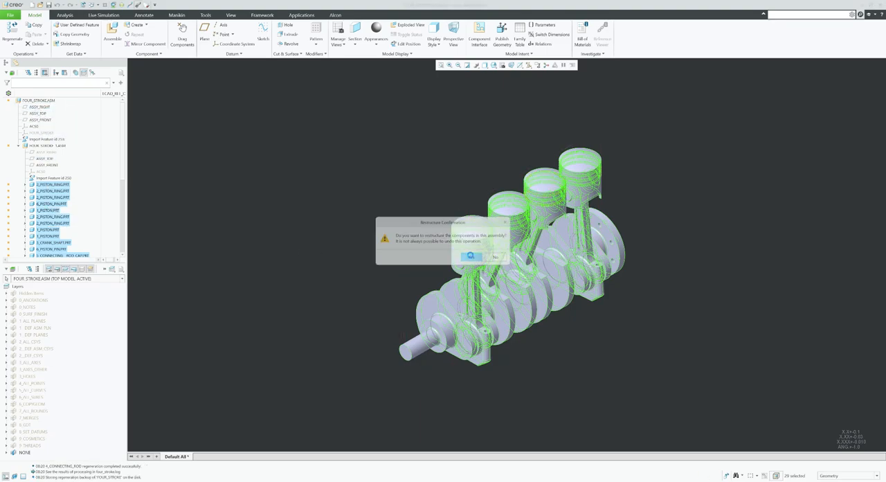
Delete the FOUR_STROKE coordinate system, the top-level import feature and the emptied FOUR_STROKE_1.ASM subassembly.
left_click(47, 139)
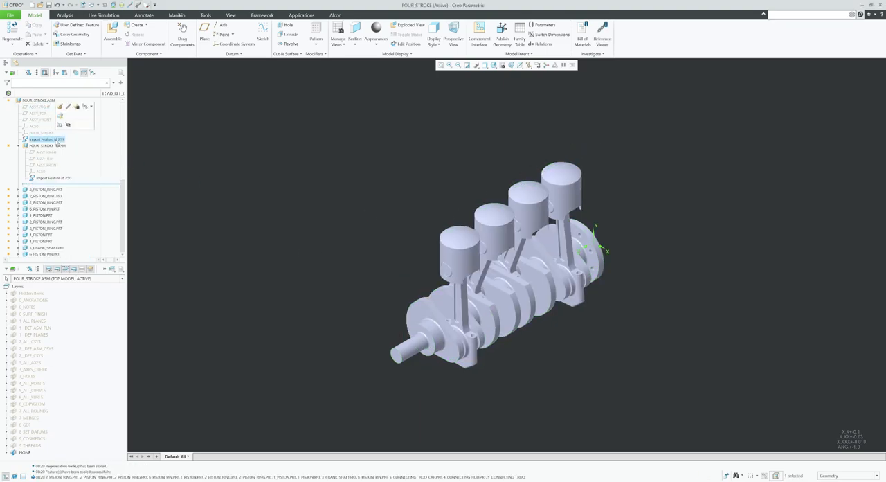
left_click(40, 132, "ctrl")
left_click(46, 146, "ctrl")
right_click(207, 140)
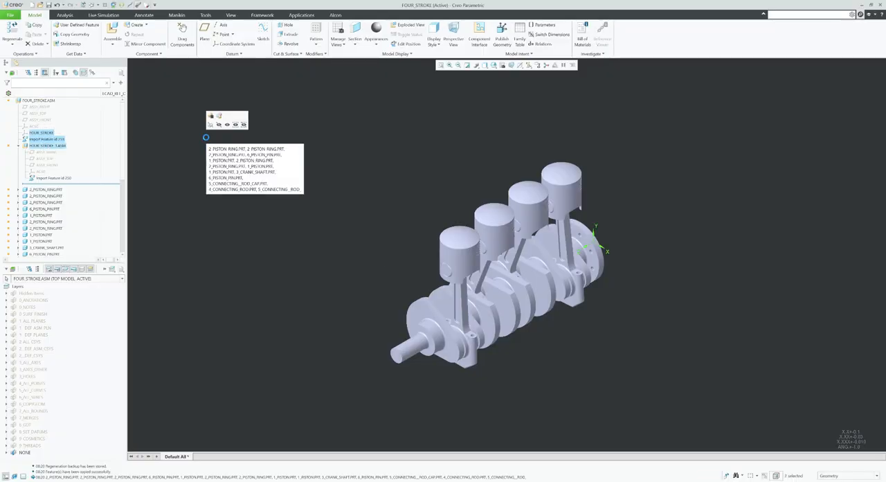
key("Delete")
left_click(467, 258)
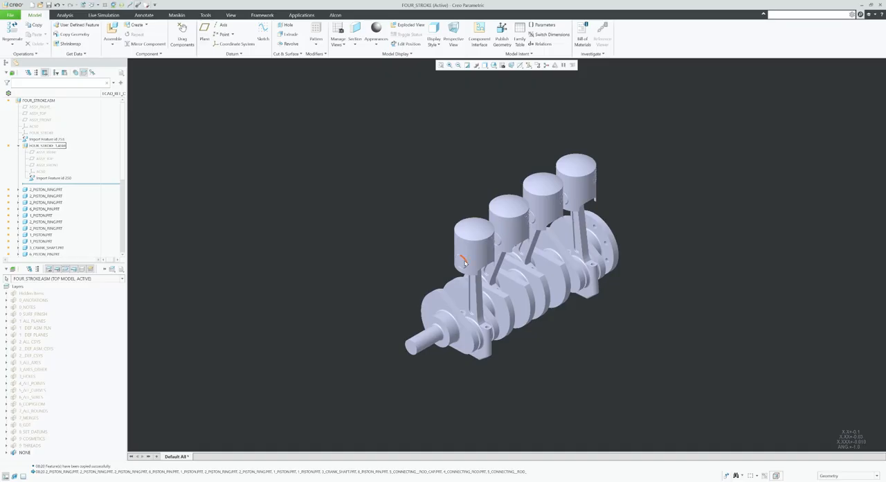
Display the model as Shading With Edges and reorder the crankshaft to be the first component of the assembly.
left_click(485, 66)
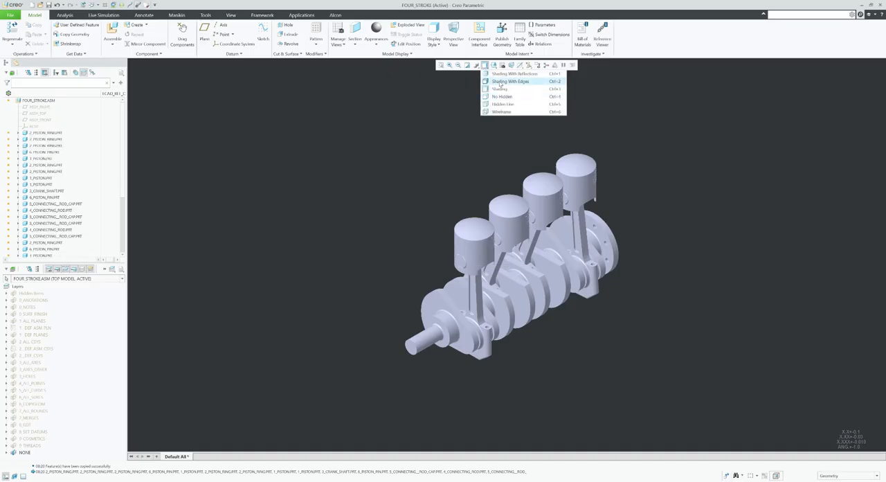
left_click(510, 82)
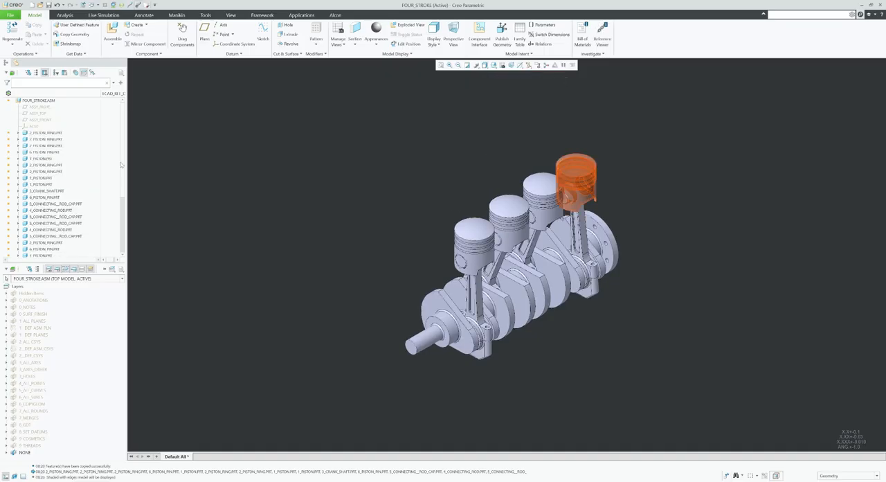
scroll(411, 322, "up", 3)
left_click(478, 297)
left_click_drag(54, 179, 49, 116)
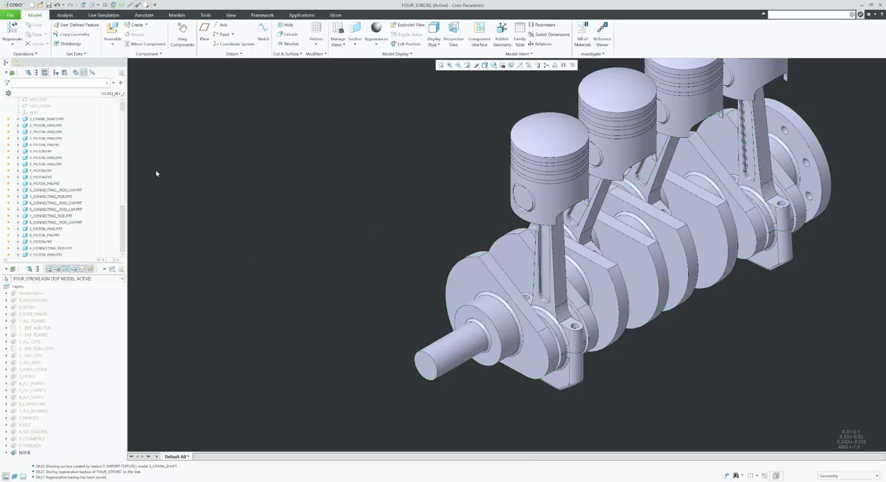
scroll(159, 182, "down", 3)
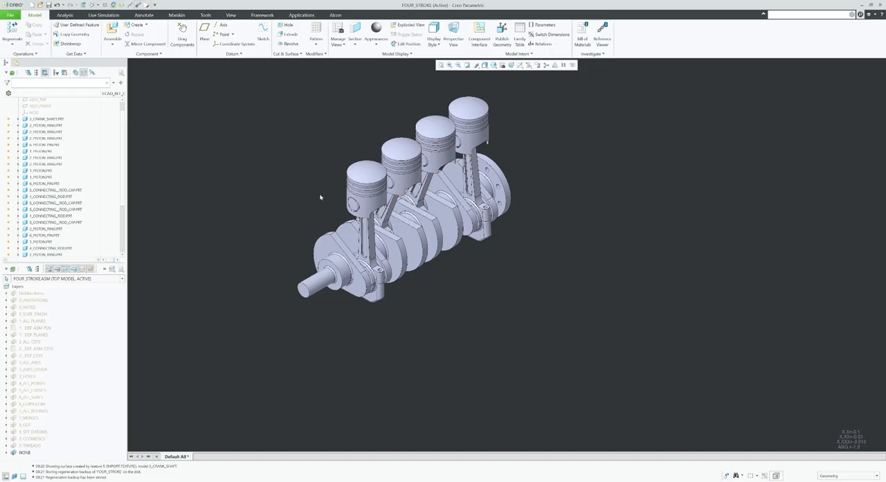
scroll(324, 255, "up", 3)
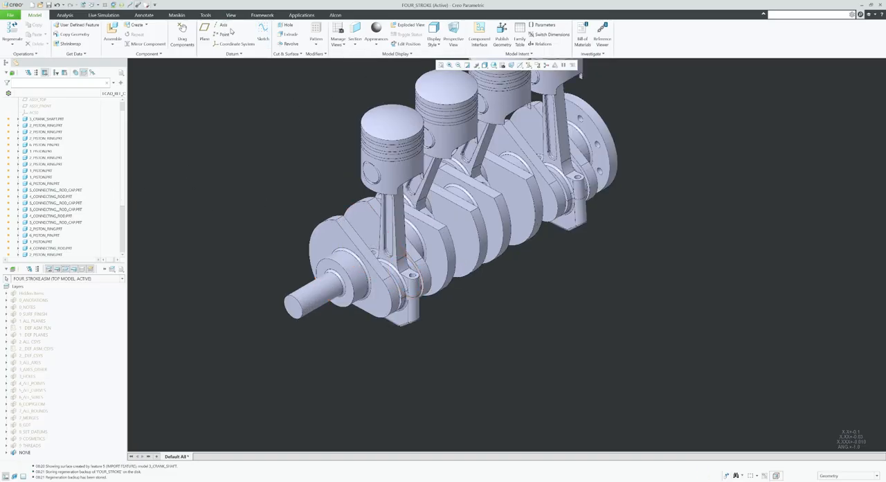
Create an empty annotation feature named STEP_1 in the assembly.
left_click(144, 14)
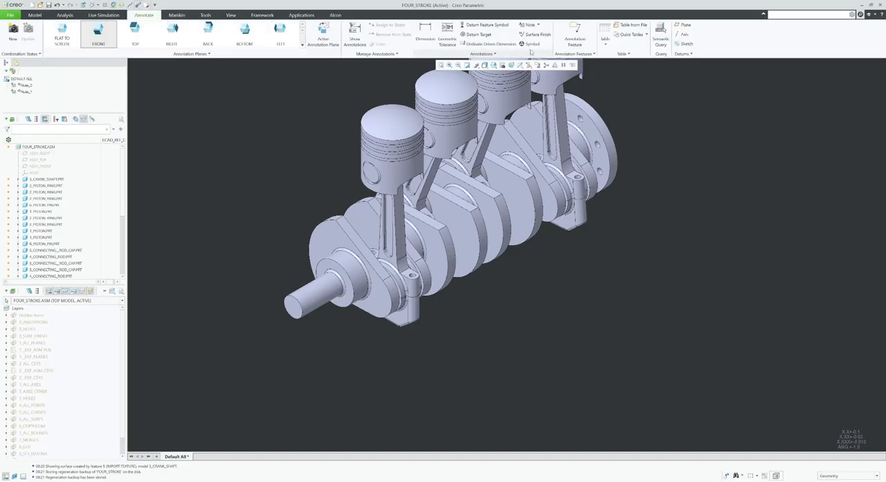
left_click(575, 38)
left_click(711, 81)
type("Step_1")
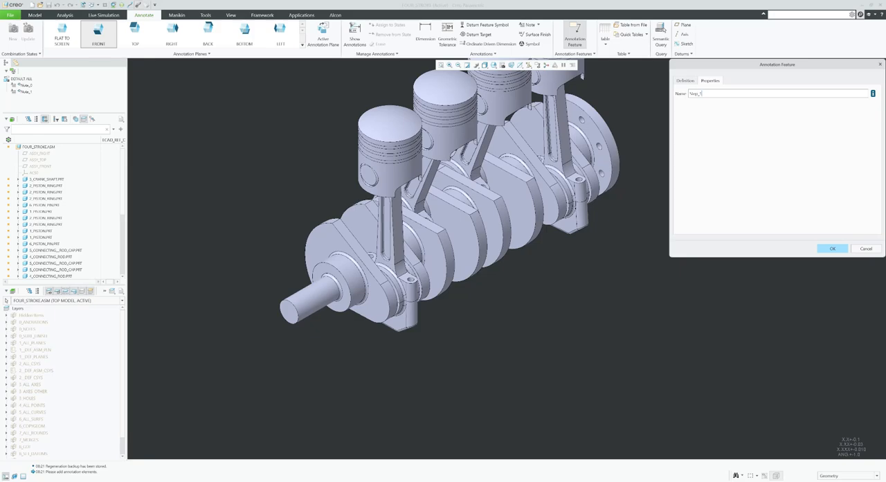
key("Return")
double_click(694, 93)
left_click(830, 248)
Create a second empty annotation feature named STEP_2 in the assembly.
left_click(575, 35)
left_click(711, 81)
type("STEP_")
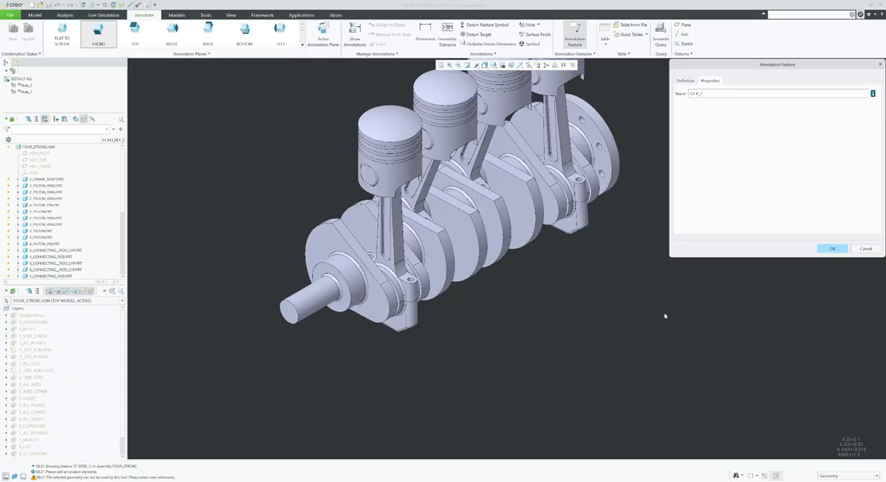
type("2")
left_click(846, 249)
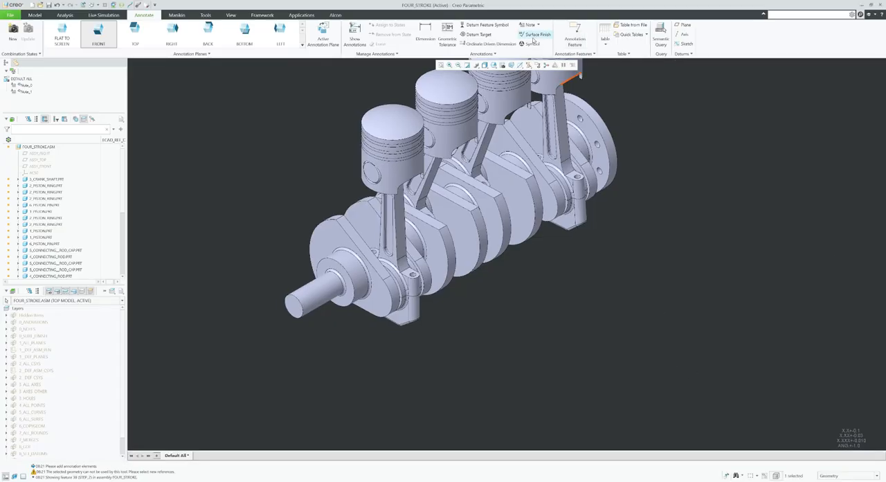
Create a third empty annotation feature named STEP_3 in the assembly.
left_click(575, 36)
left_click(711, 81)
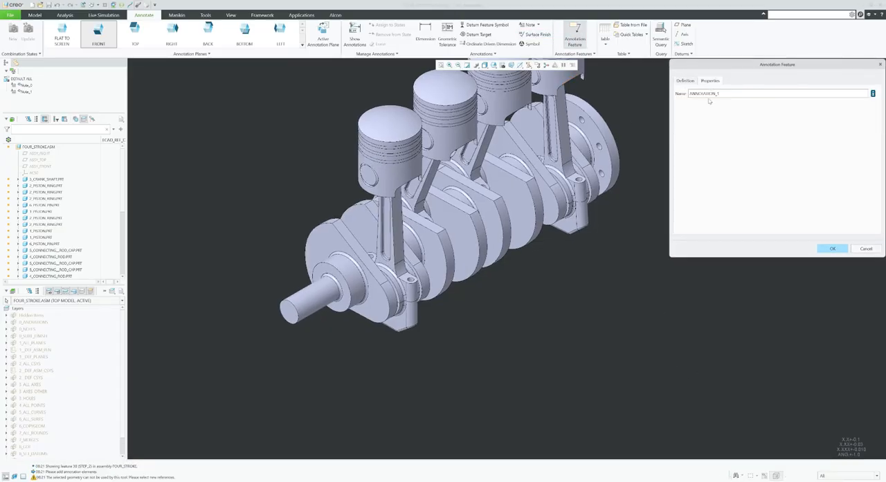
type("STEP_3")
left_click(833, 249)
Create a fourth empty annotation feature named STEP_4 in the assembly.
left_click(575, 36)
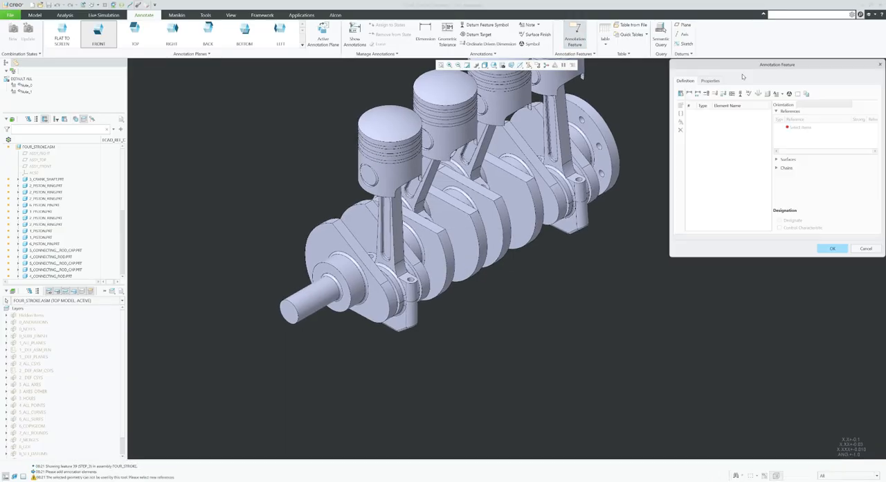
left_click(708, 81)
double_click(719, 93)
type("STEP_")
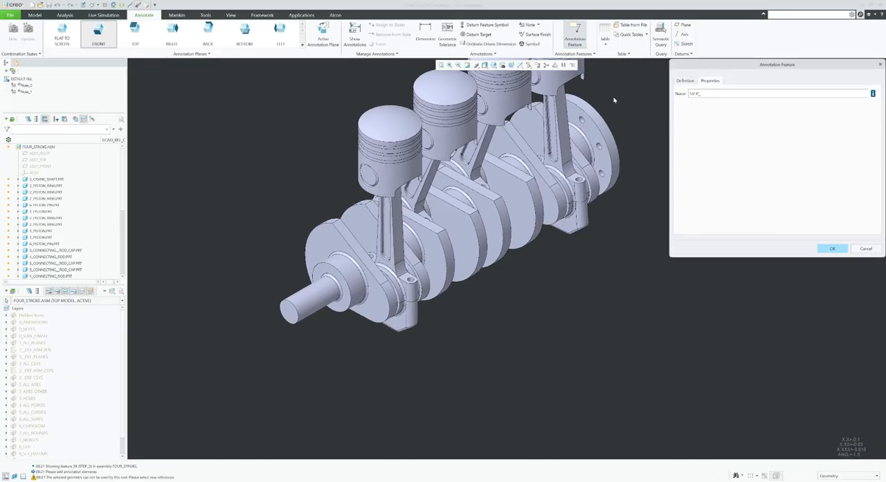
type("4")
left_click(832, 249)
Reorder the annotation features STEP_1 through STEP_4 to directly after the crankshaft in the assembly.
scroll(533, 312, "up", 3)
scroll(531, 309, "down", 3)
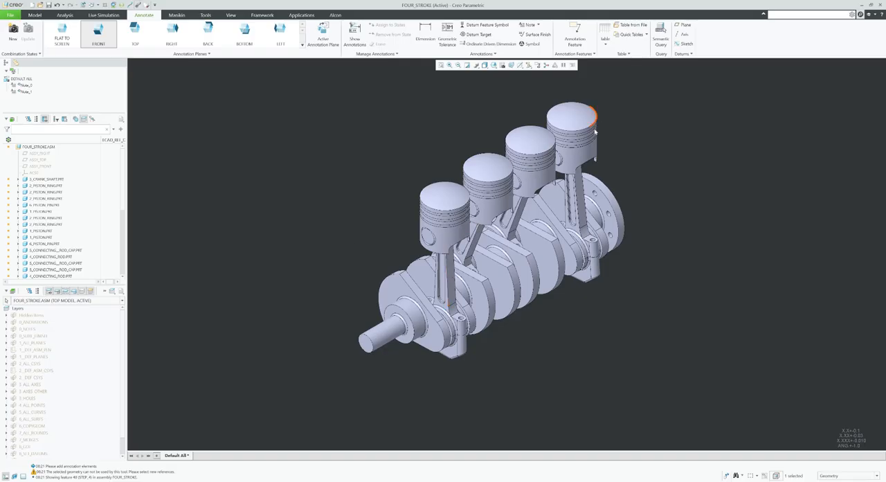
scroll(78, 231, "down", 5)
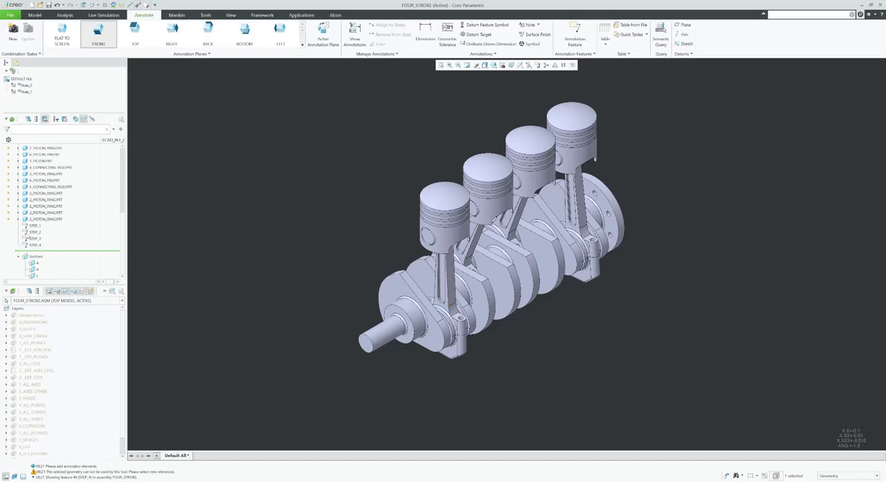
left_click(31, 226)
left_click(32, 245, "shift")
left_click_drag(30, 226, 45, 180)
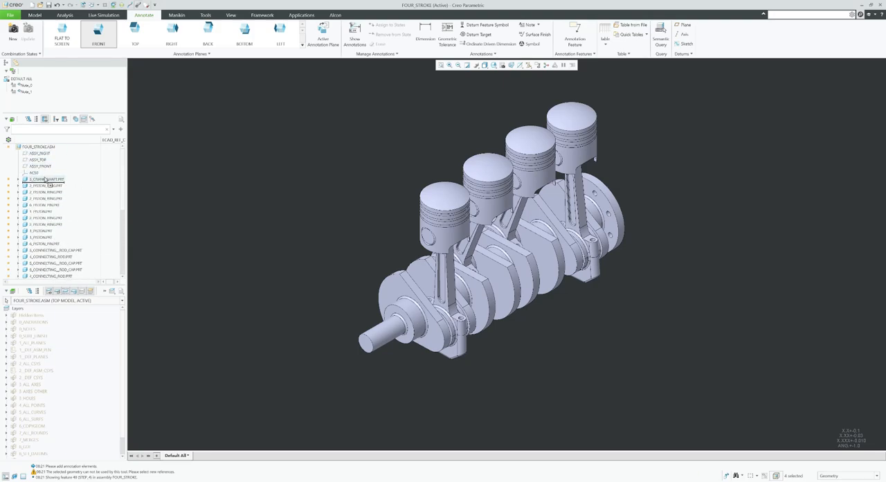
left_click_drag(46, 180, 45, 182)
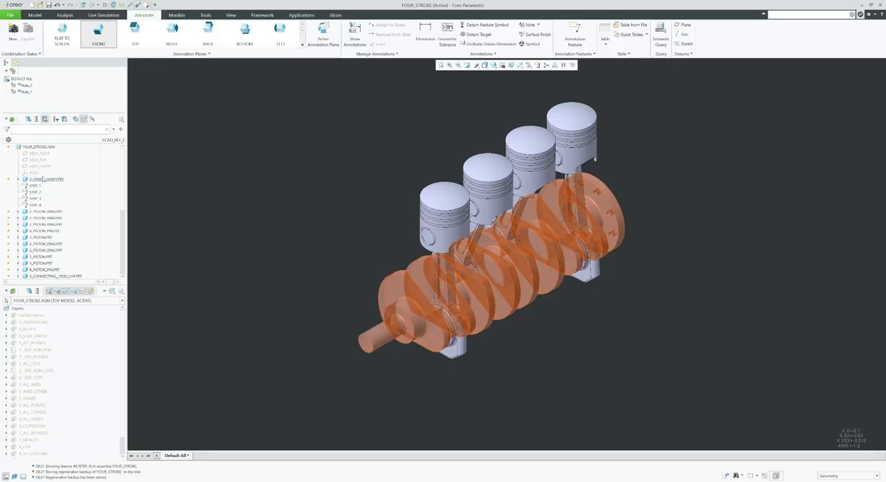
Move the first three listed piston rings to their cylinders' groups, placing one each after STEP_1, STEP_2 and STEP_3.
scroll(419, 290, "down", 2)
scroll(423, 280, "up", 2)
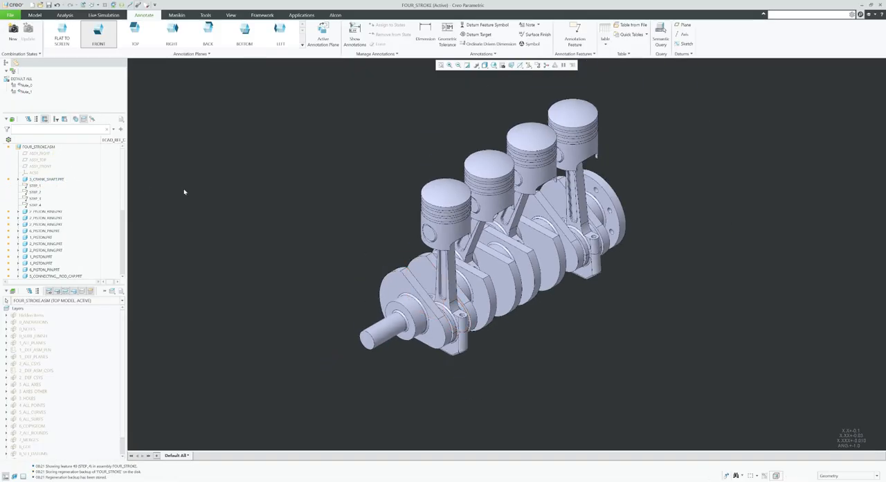
scroll(41, 209, "down", 1)
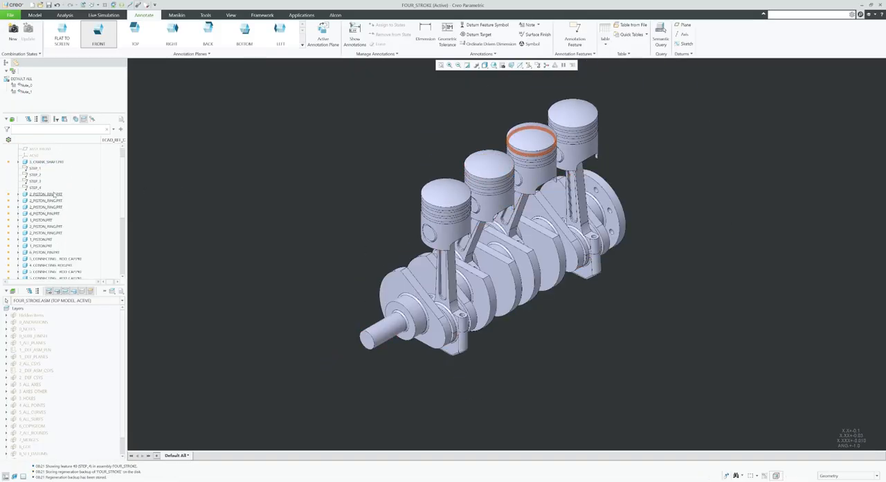
left_click(54, 194)
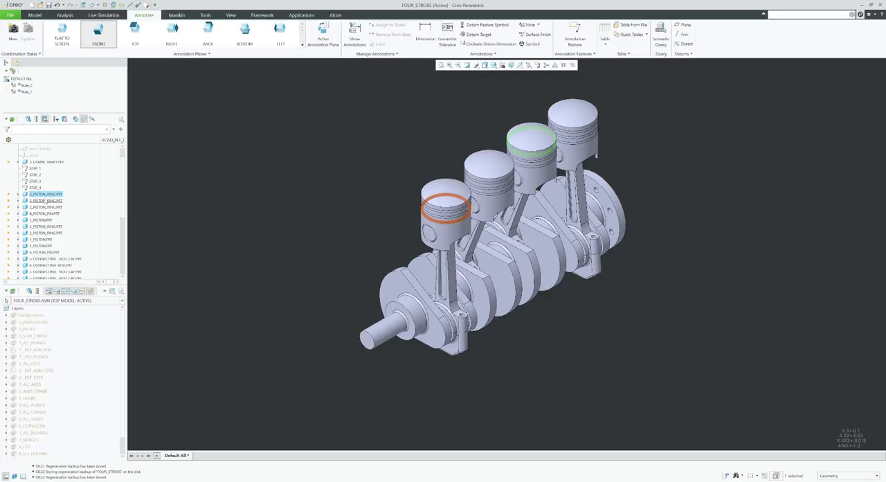
left_click_drag(47, 195, 43, 185)
left_click(46, 201)
left_click_drag(48, 200, 45, 171)
left_click(55, 207)
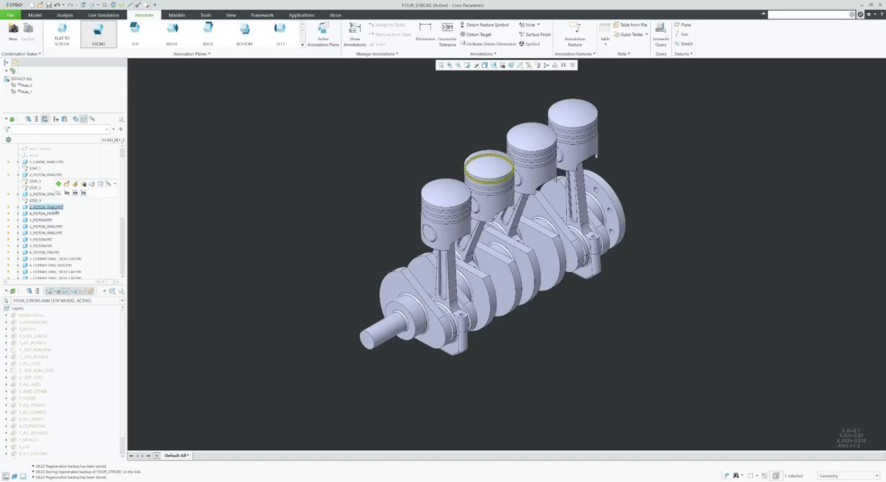
left_click_drag(52, 207, 42, 185)
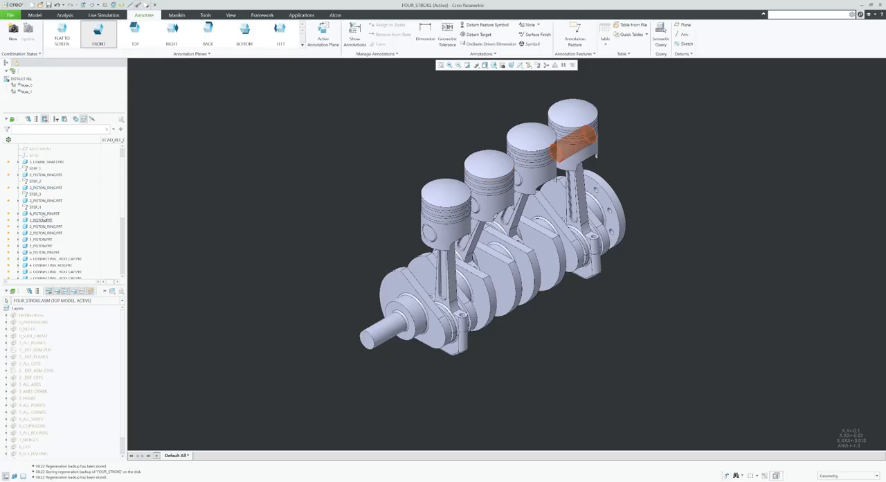
Move the second cylinder's next piston ring, piston and piston pin under STEP_2, and the third cylinder's piston under STEP_3.
left_click(42, 220)
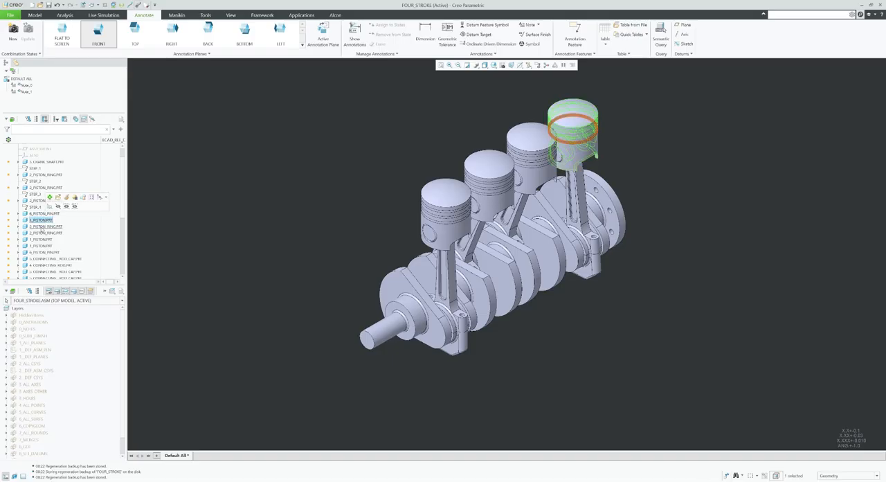
left_click(43, 227)
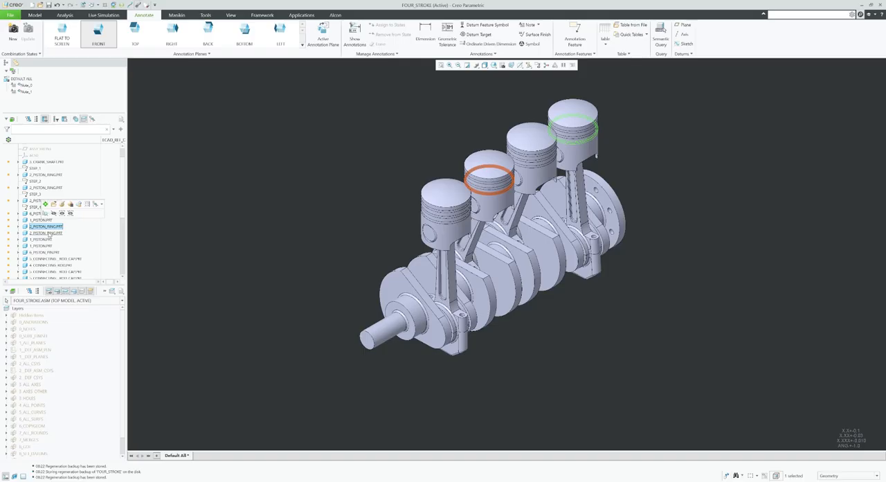
left_click(44, 233)
left_click_drag(43, 180, 43, 192)
left_click_drag(48, 240, 44, 196)
left_click_drag(44, 247, 43, 220)
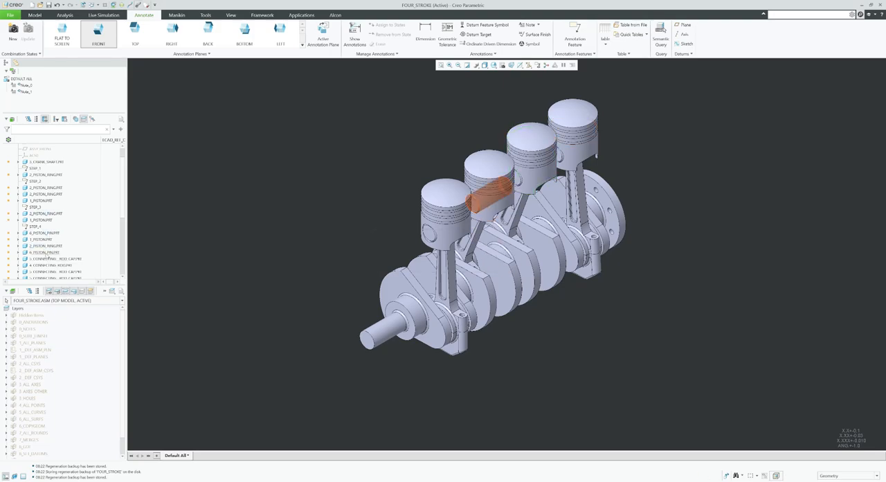
left_click_drag(46, 253, 44, 204)
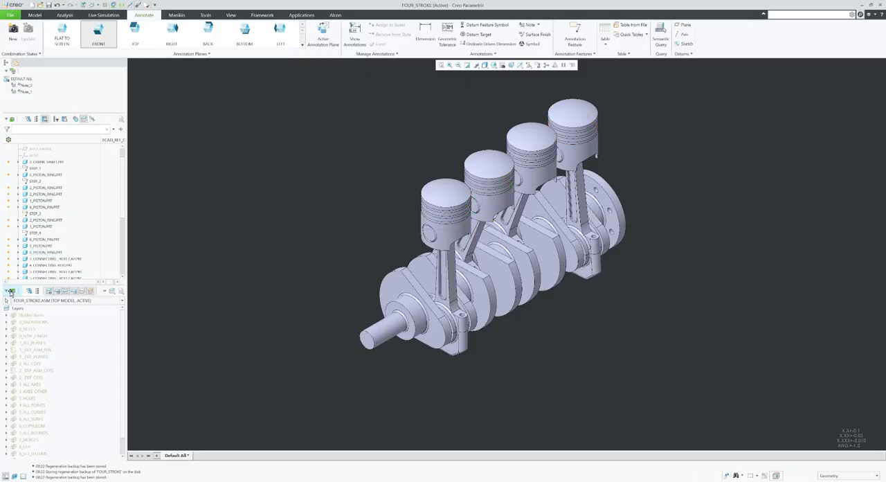
Collapse the layer tree and move the third cylinder's connecting rod cap and connecting rod into the STEP_3 group.
left_click(11, 292)
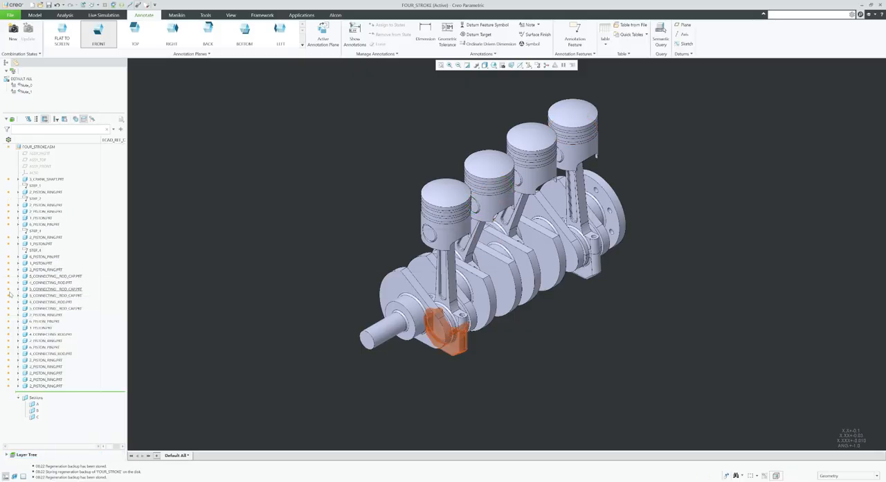
left_click(41, 276)
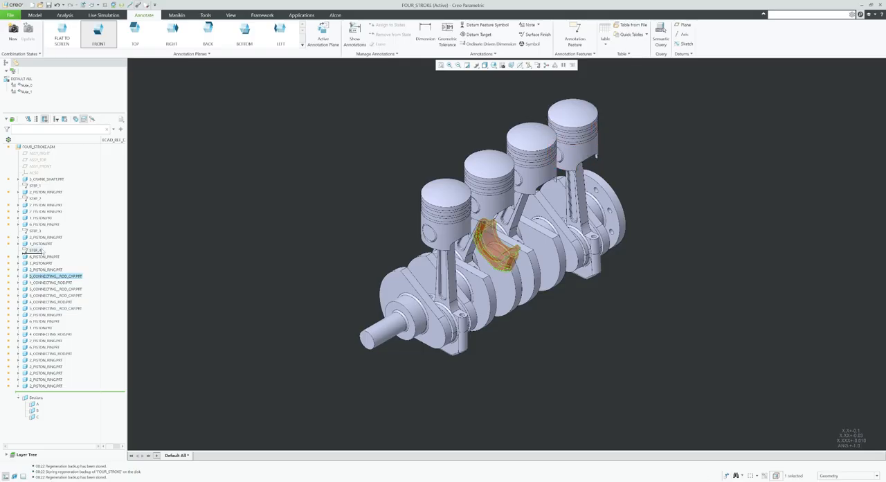
left_click_drag(40, 245, 40, 246)
left_click(49, 283)
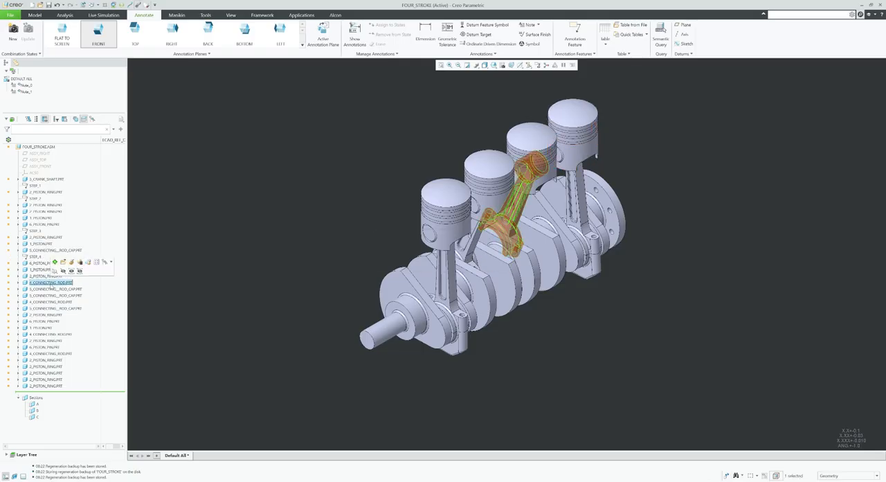
left_click_drag(50, 284, 41, 254)
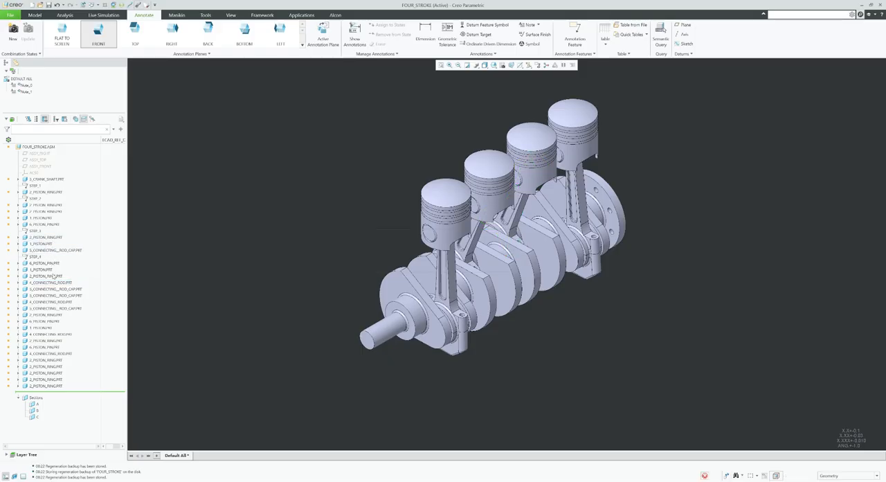
Move the shaft-end cylinder's rod cap under STEP_1, and the second cylinder's connecting rod and rod cap under STEP_2.
left_click(55, 290)
left_click_drag(55, 290, 48, 200)
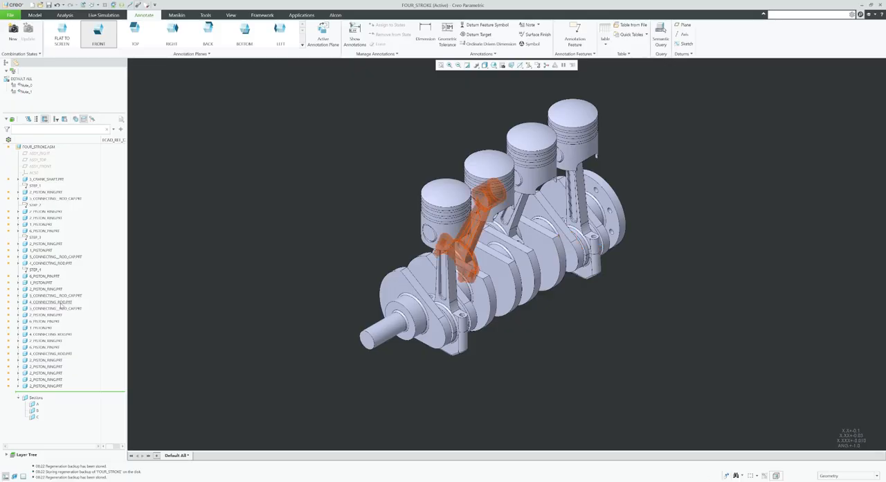
left_click_drag(61, 303, 61, 237)
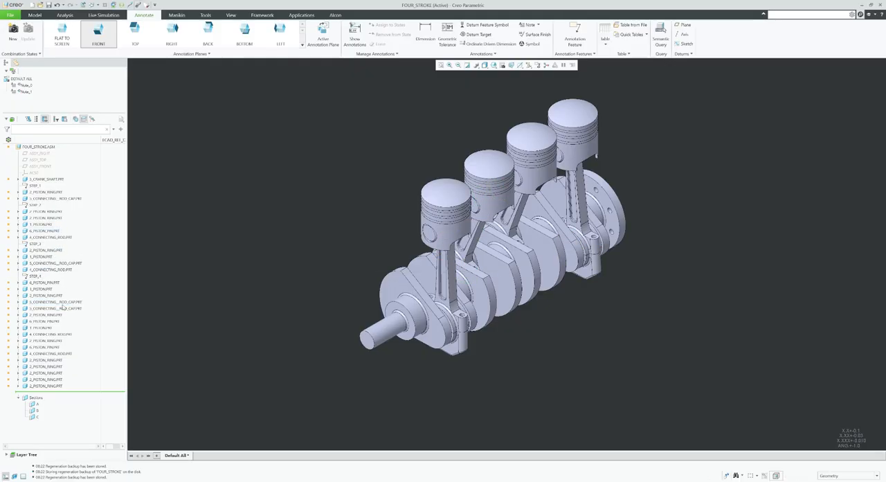
left_click_drag(63, 308, 62, 239)
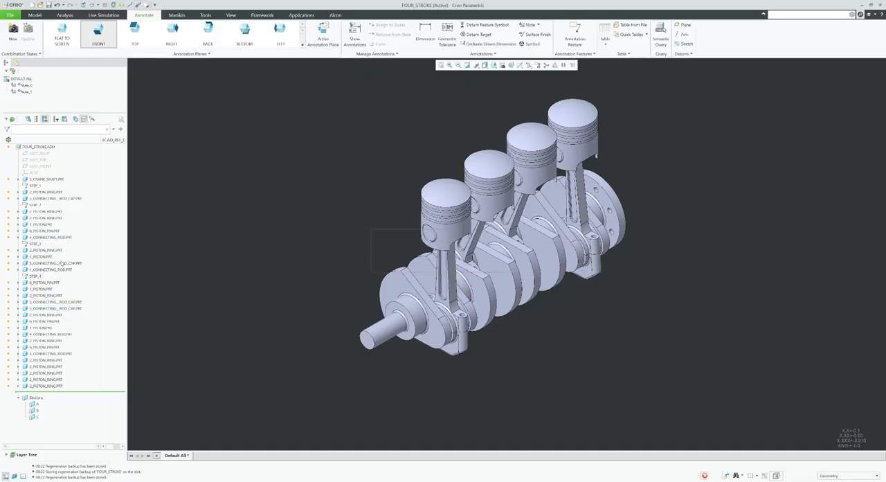
Move the third cylinder's piston pin under STEP_3, and the shaft-end cylinder's piston and piston pin under STEP_1.
left_click(64, 308)
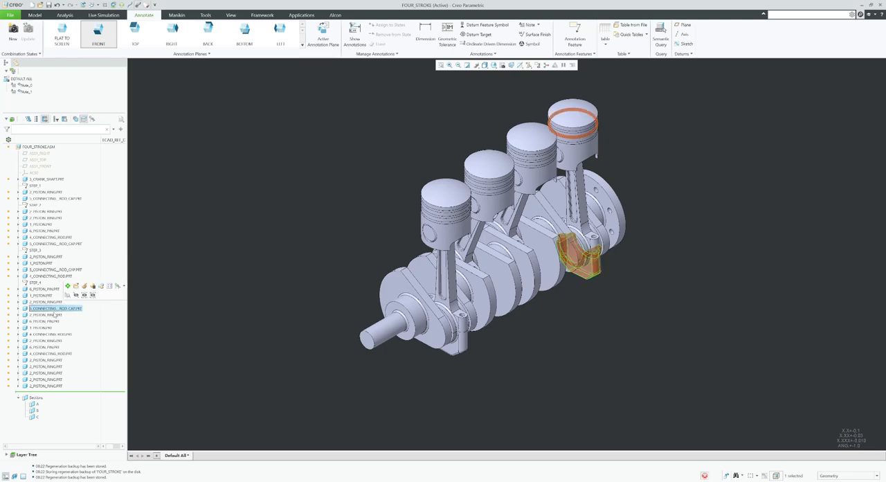
left_click_drag(49, 322, 51, 279)
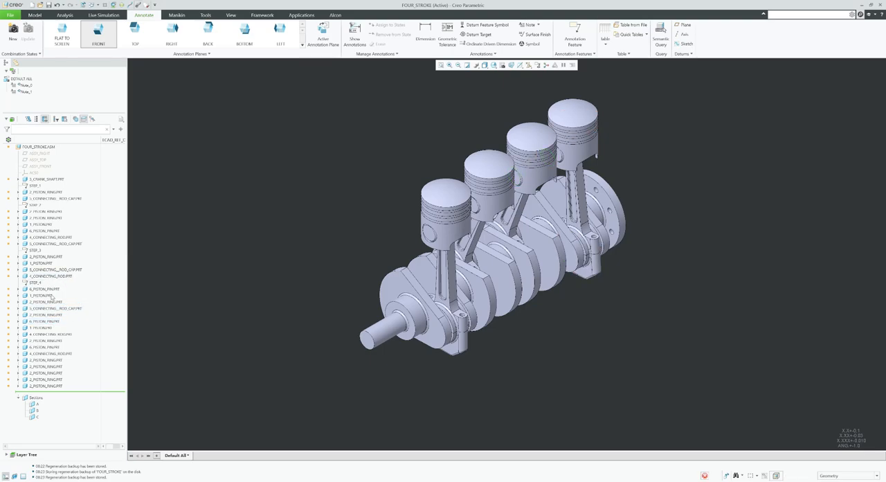
left_click(40, 328)
left_click_drag(46, 221, 47, 200)
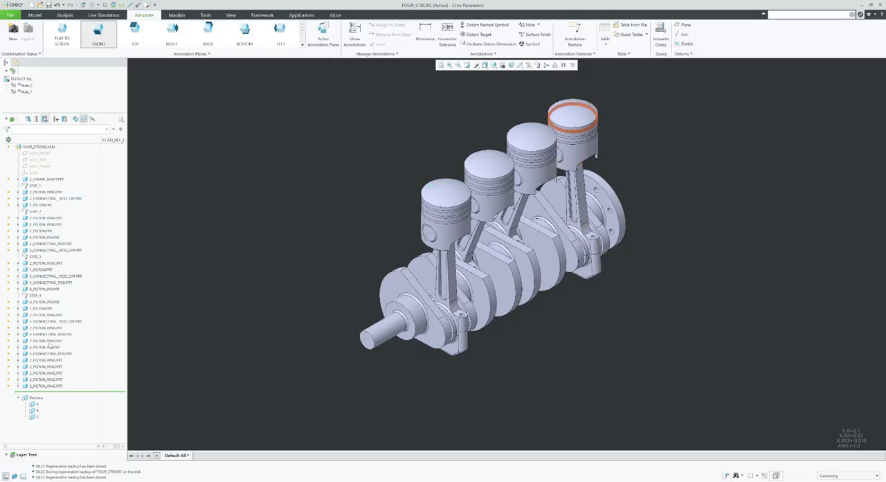
left_click(47, 348)
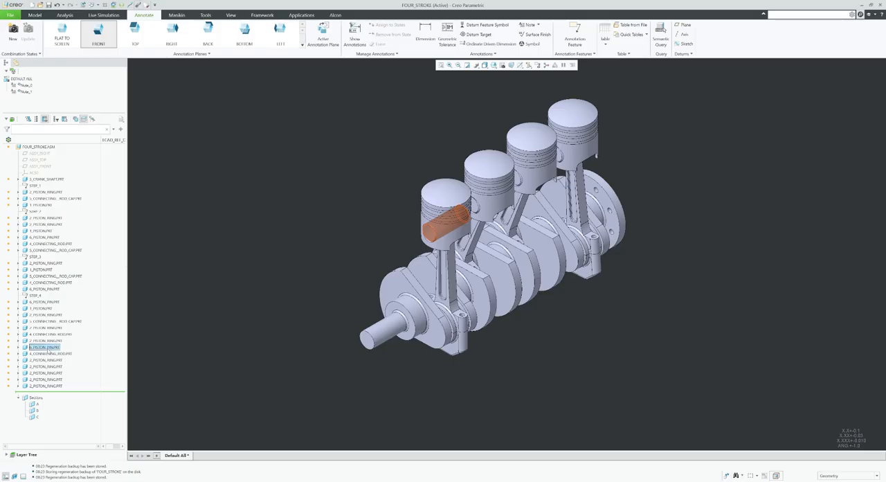
left_click_drag(47, 206, 47, 207)
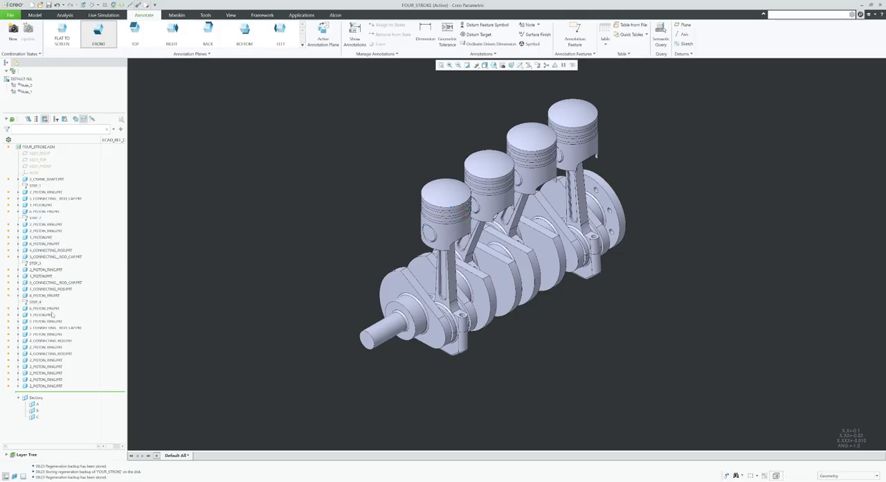
Reorder the remaining rings of the first three cylinders: two under STEP_1, one under STEP_2 and two under STEP_3.
left_click(46, 361)
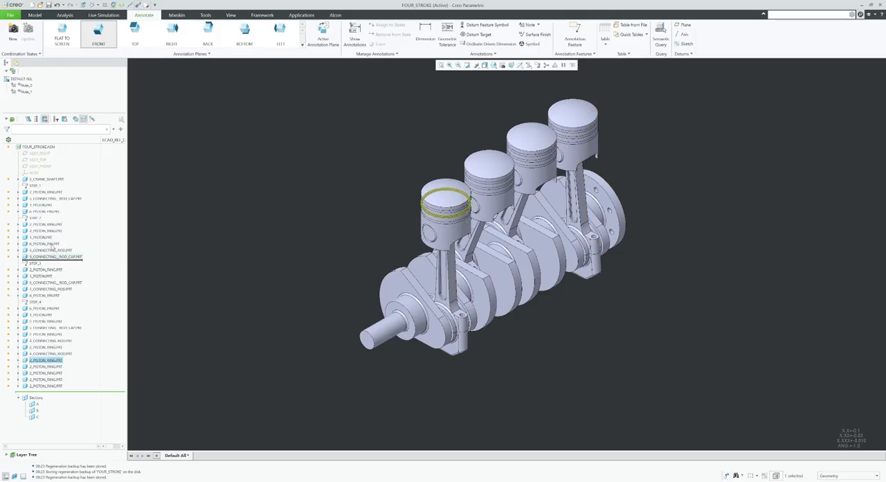
left_click_drag(51, 218, 51, 219)
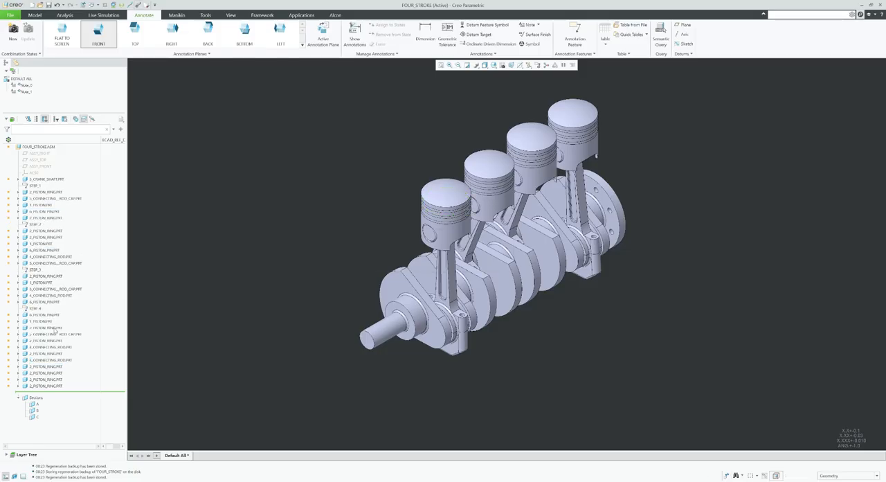
left_click_drag(46, 367, 47, 223)
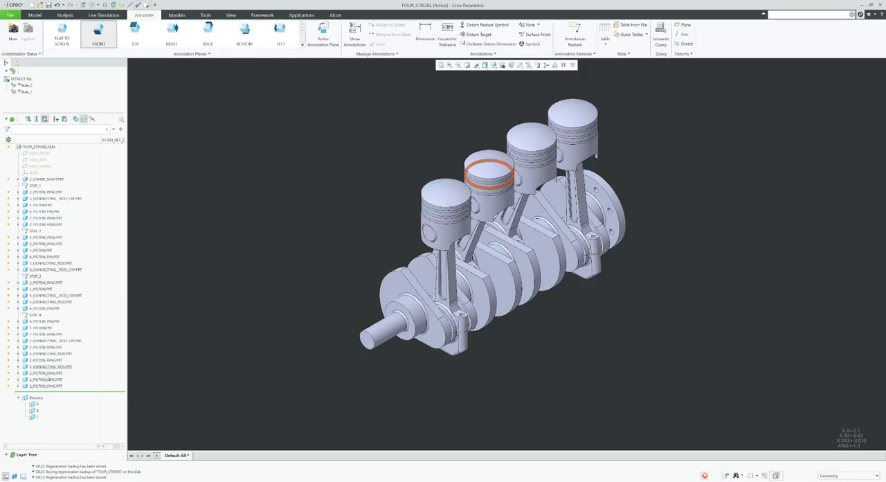
left_click(46, 373)
left_click_drag(45, 373, 49, 273)
left_click(46, 380)
left_click_drag(45, 379, 55, 320)
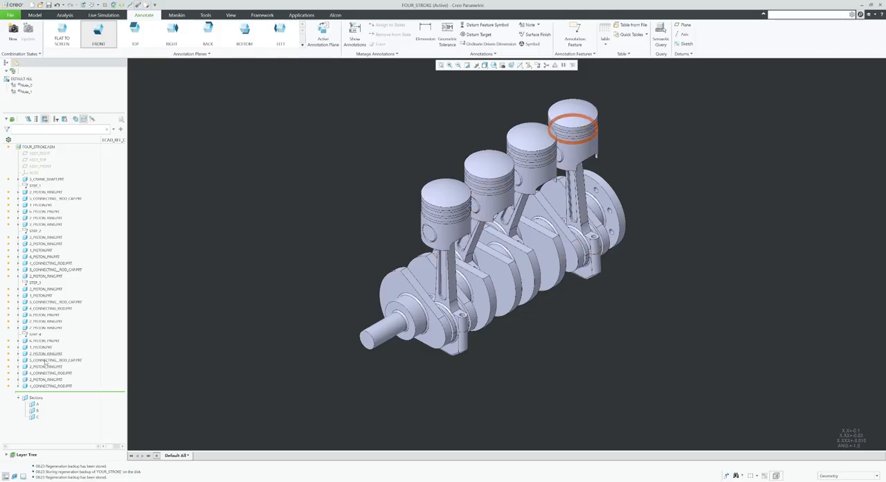
Place the shaft-end cylinder's connecting rod directly after STEP_1, followed by its rod cap ahead of the piston ring.
left_click(41, 385)
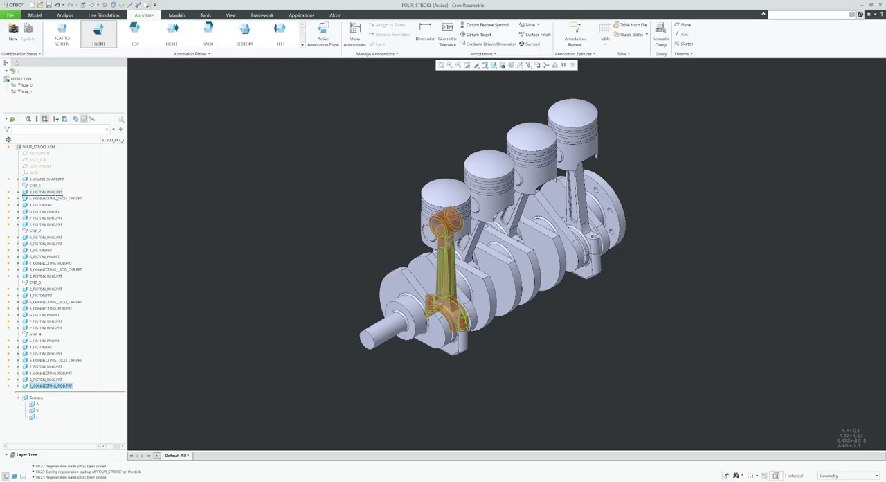
left_click_drag(59, 192, 56, 188)
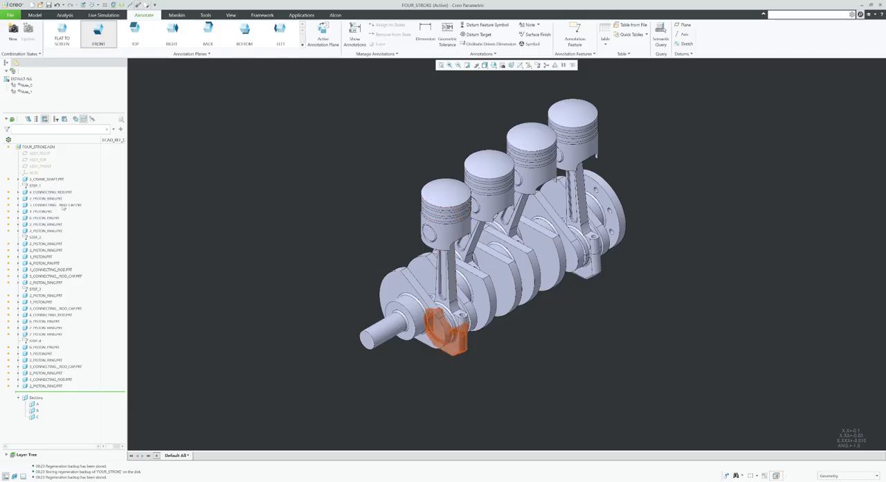
left_click_drag(65, 199, 64, 202)
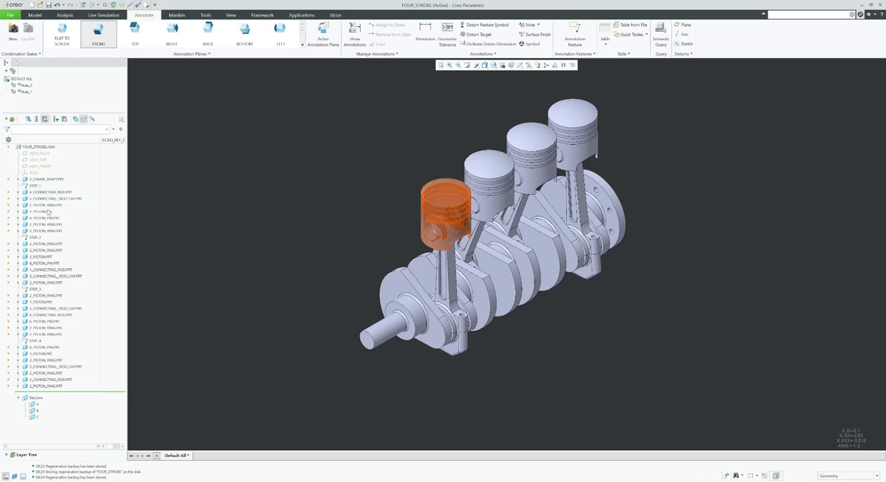
Move the piston and then the piston pin directly after the rod cap under STEP_1, ahead of the three piston rings.
left_click(50, 212)
left_click_drag(50, 211, 51, 206)
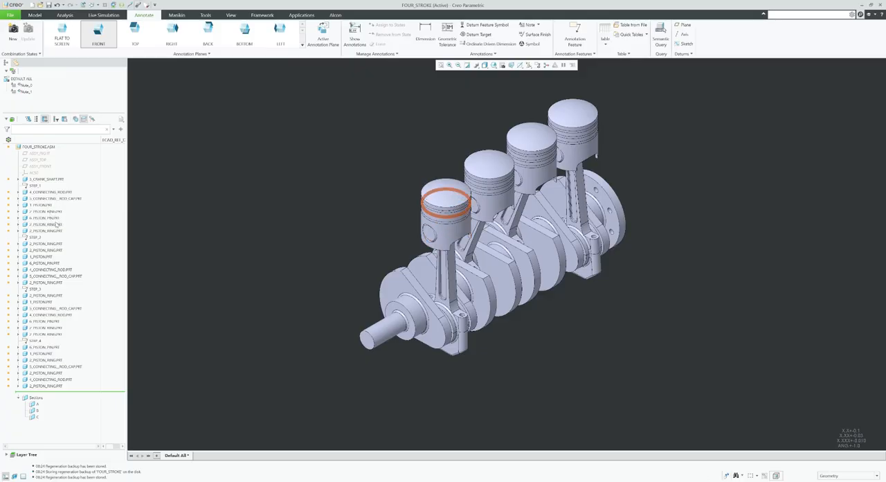
left_click_drag(55, 219, 57, 210)
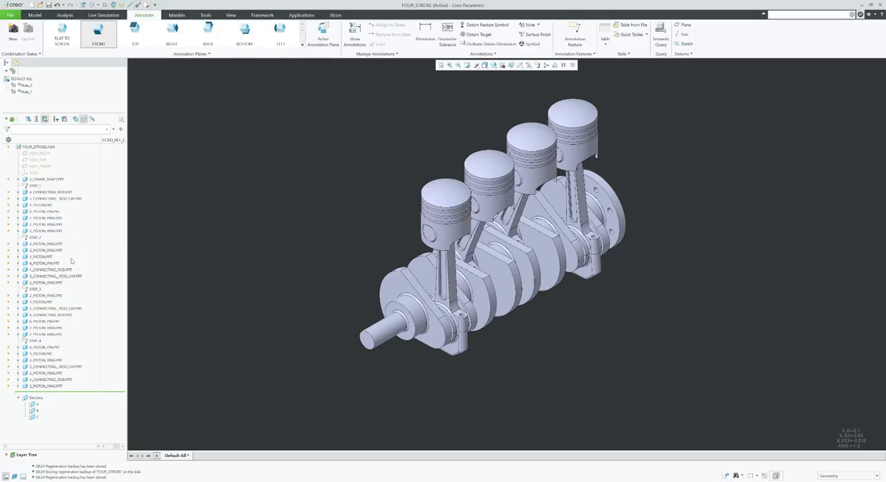
Reorder the STEP_2 parts as connecting rod, rod cap, piston and piston pin, with the three piston rings at the end.
left_click(66, 271)
left_click_drag(56, 240, 57, 258)
left_click(69, 275)
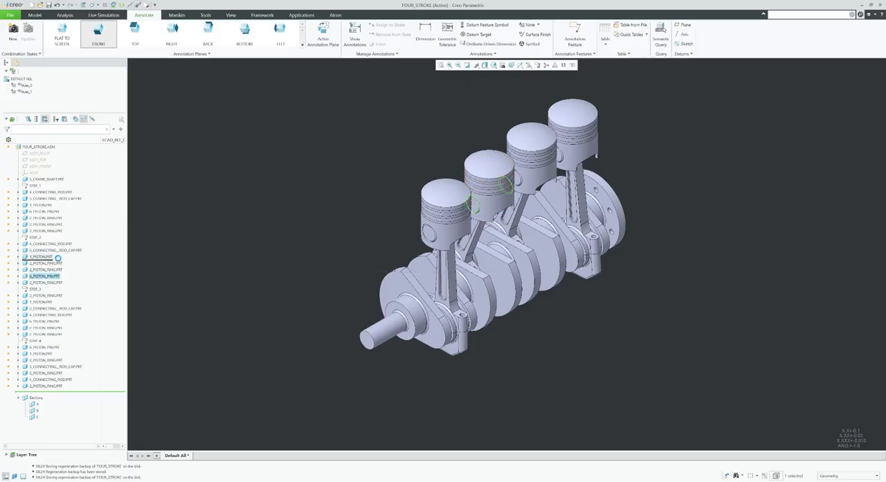
Reorder the STEP_3 parts as connecting rod, rod cap, piston and piston pin, followed by the three piston rings.
left_click(58, 315)
left_click_drag(57, 295, 63, 299)
left_click(65, 315)
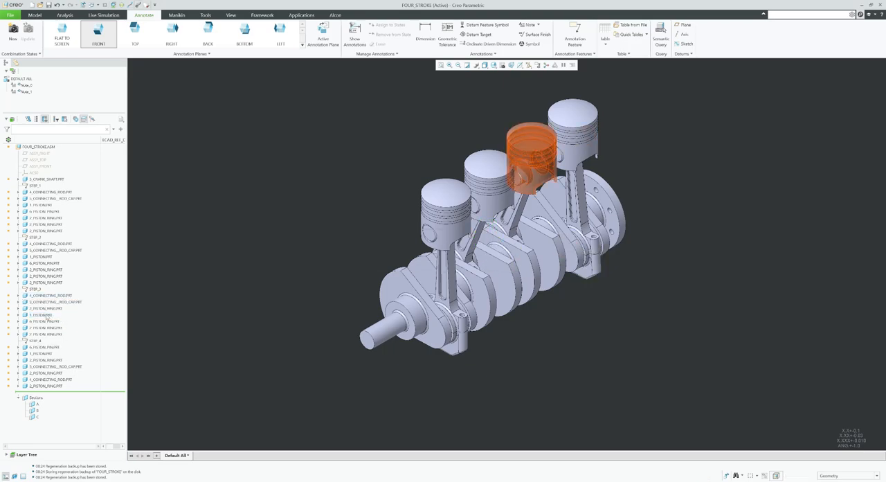
left_click_drag(47, 315, 63, 306)
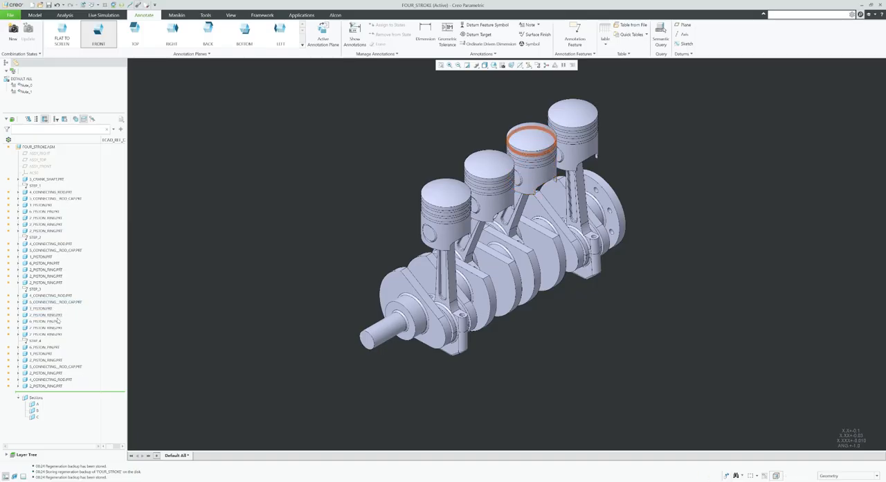
left_click_drag(55, 321, 61, 315)
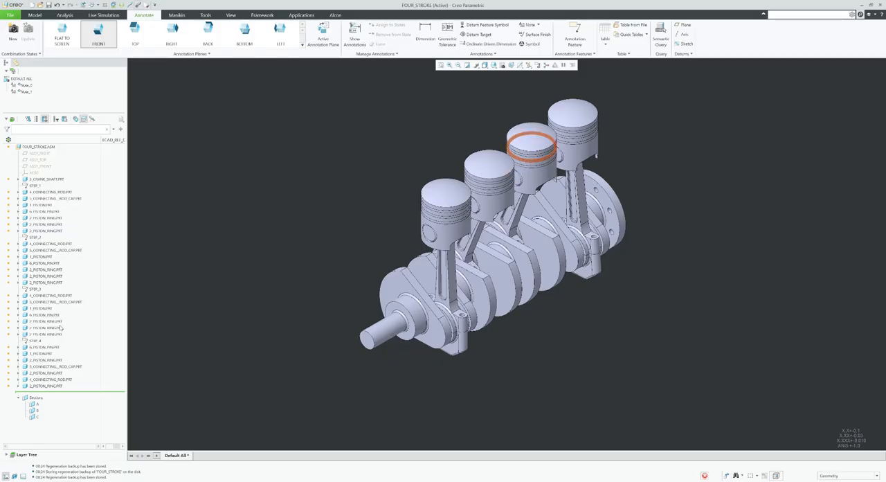
Reorder the STEP_4 parts as connecting rod, rod cap, piston and piston pin, followed by the three piston rings.
left_click(50, 380)
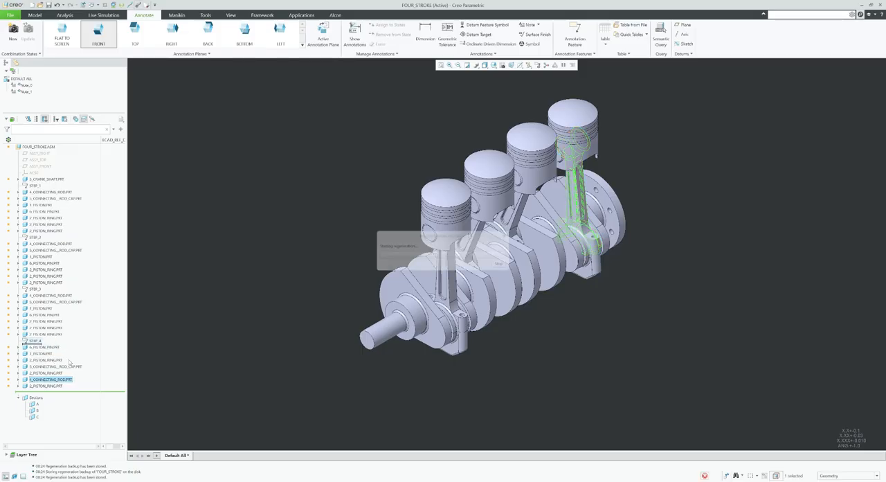
left_click_drag(70, 373, 59, 350)
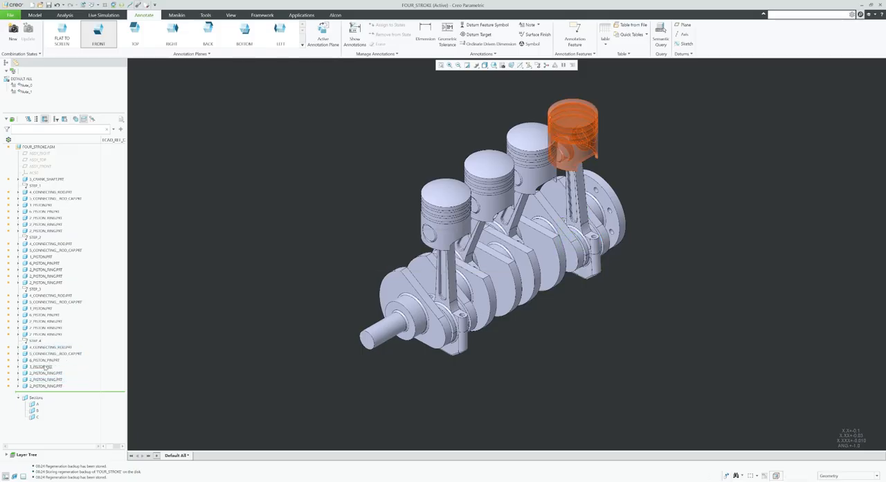
left_click_drag(45, 367, 45, 357)
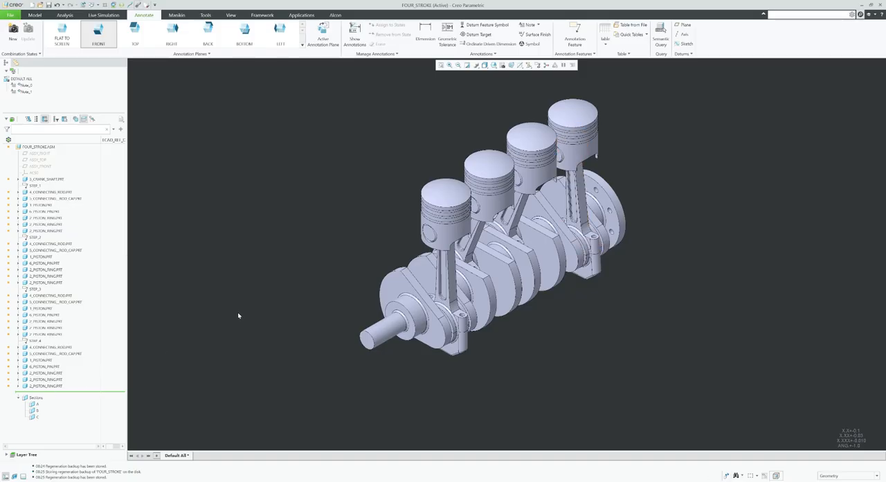
middle_click_drag(328, 270, 327, 307, "shift")
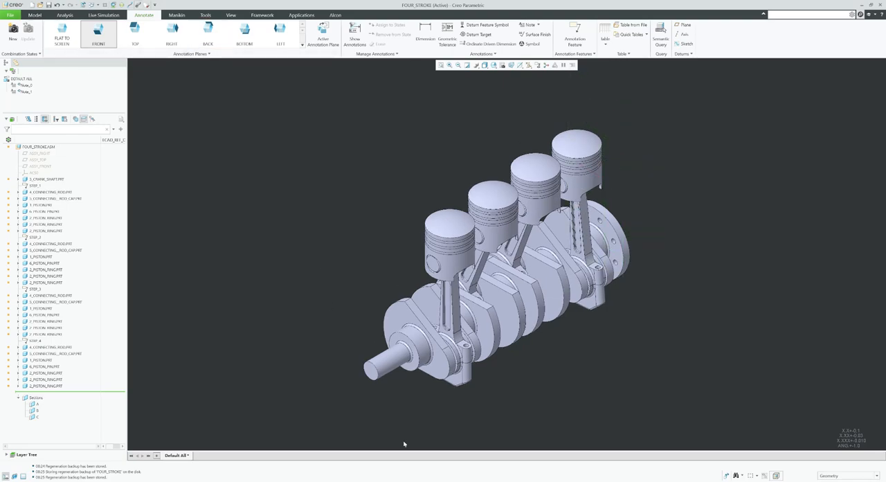
left_click(10, 16)
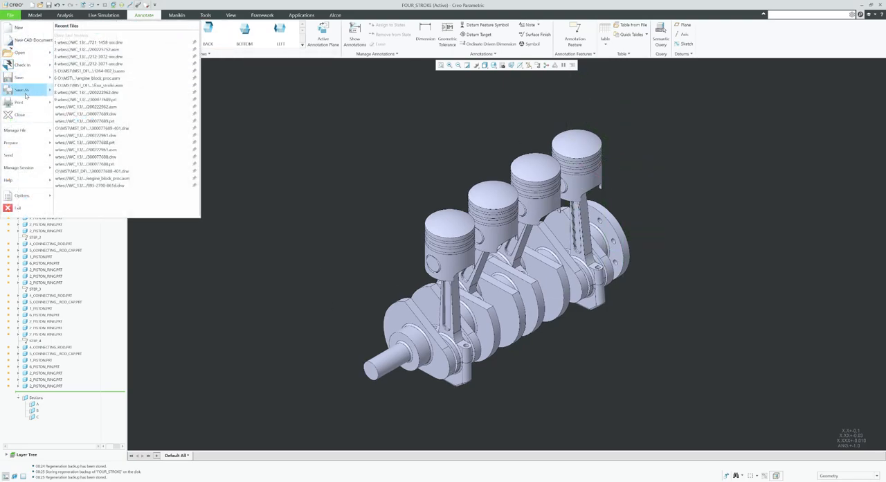
mouse_move(39, 91)
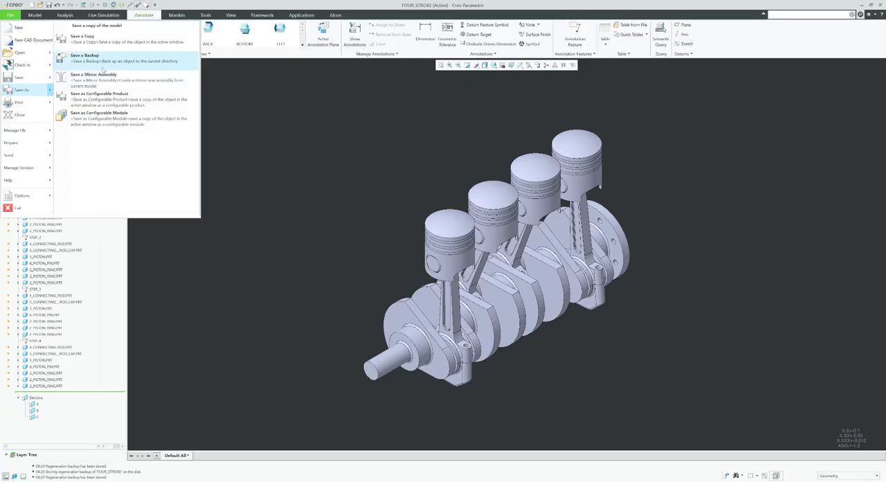
left_click(84, 57)
left_click(490, 147)
type("STEP")
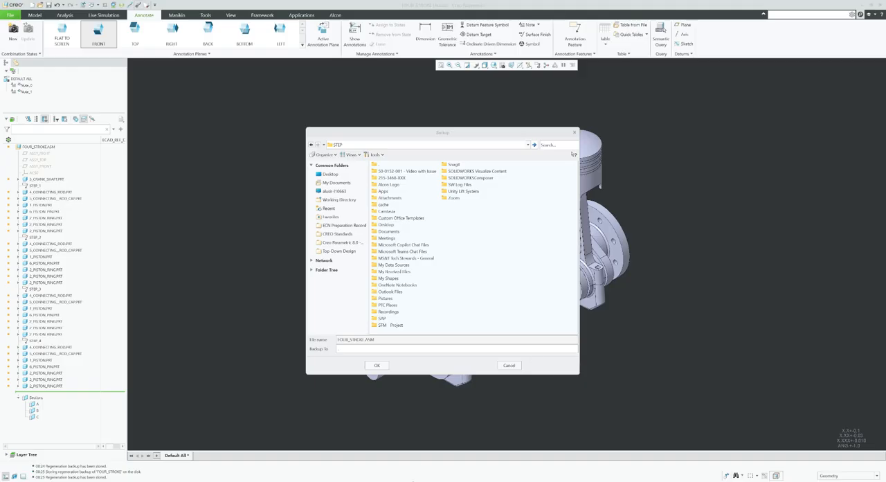
left_click(517, 365)
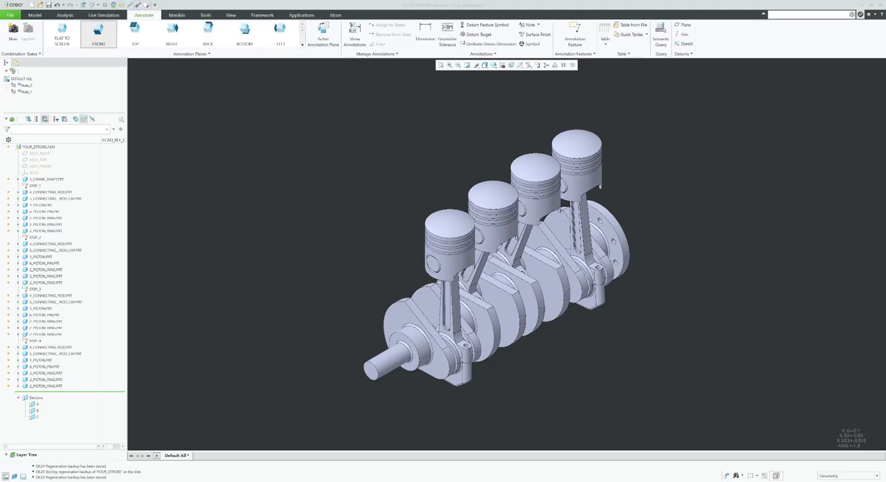
middle_click_drag(611, 323, 621, 323)
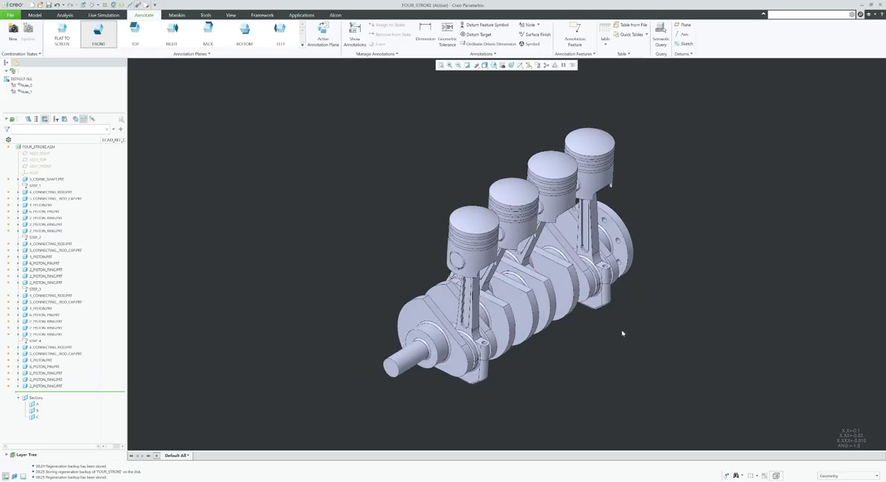
Switch to File Explorer, copy the path of the Block Engine Training folder, and return to Creo.
key("alt+Tab")
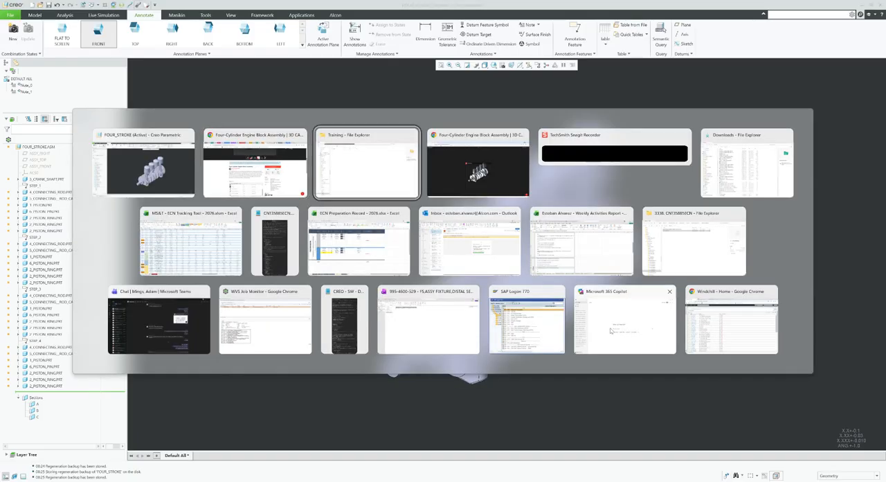
key("alt+Tab")
left_click(608, 18)
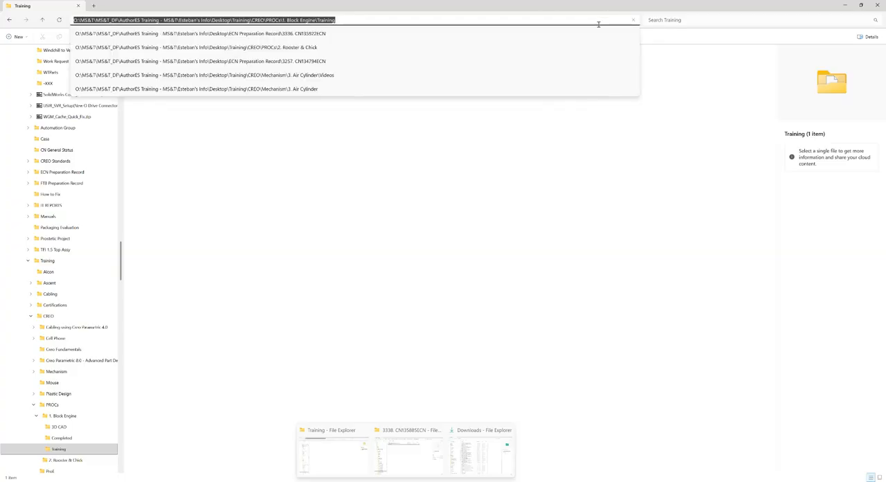
left_click(845, 5)
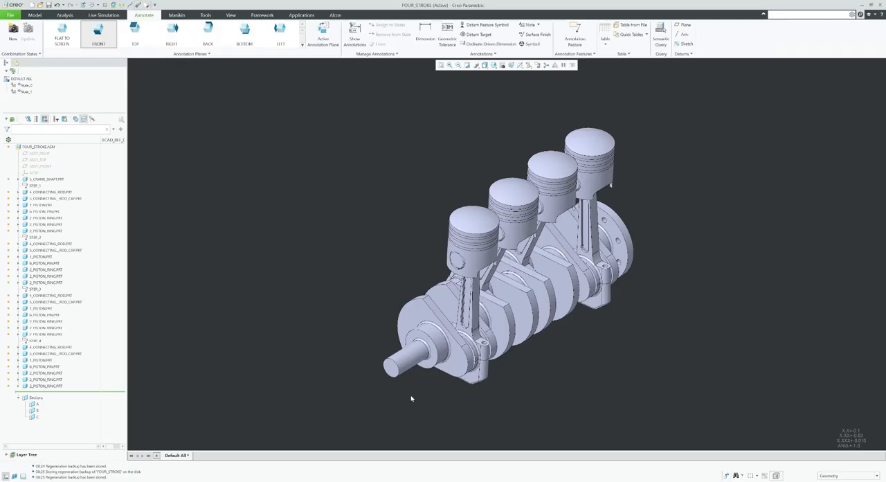
Save a backup of FOUR_STROKE.ASM to the copied Block Engine Training folder path, continuing past the conflicts.
left_click(10, 15)
mouse_move(21, 90)
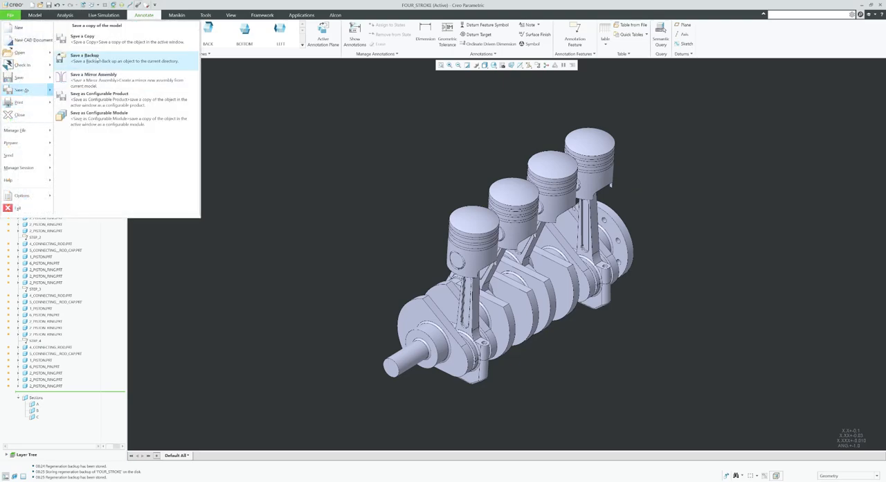
left_click(84, 56)
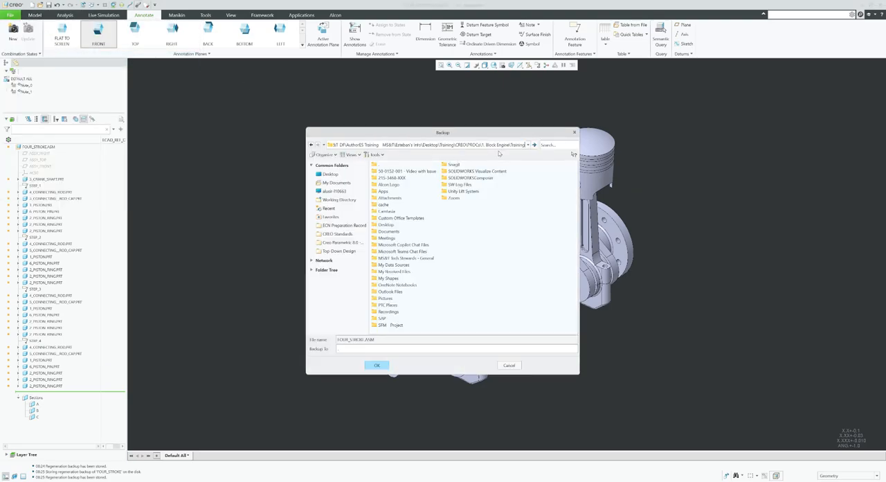
left_click(377, 365)
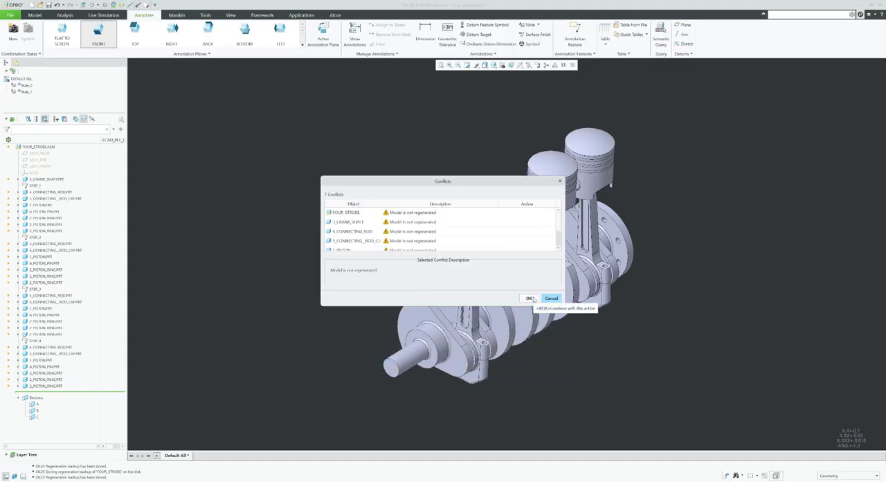
left_click(530, 301)
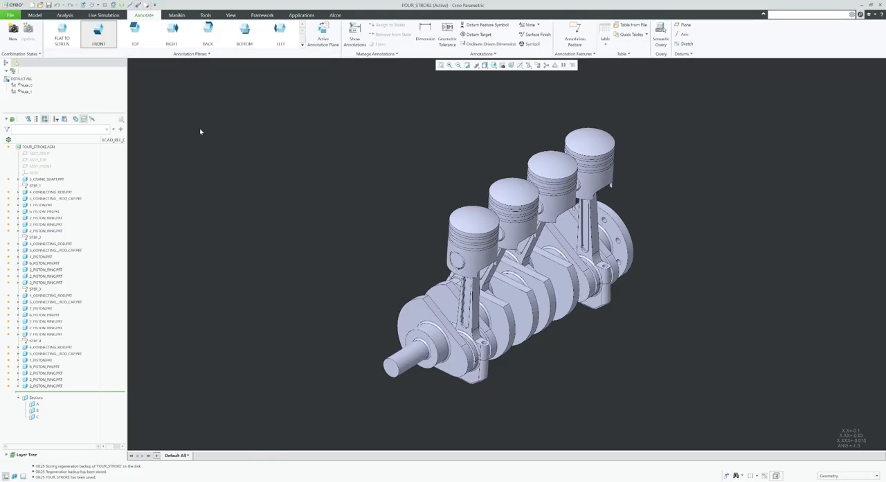
Create a new assembly of sub-type Process plan with the file name Four_Stroke_PROC.
left_click(30, 6)
left_click(405, 213)
left_click(447, 211)
type("Four_Stroke_PROC")
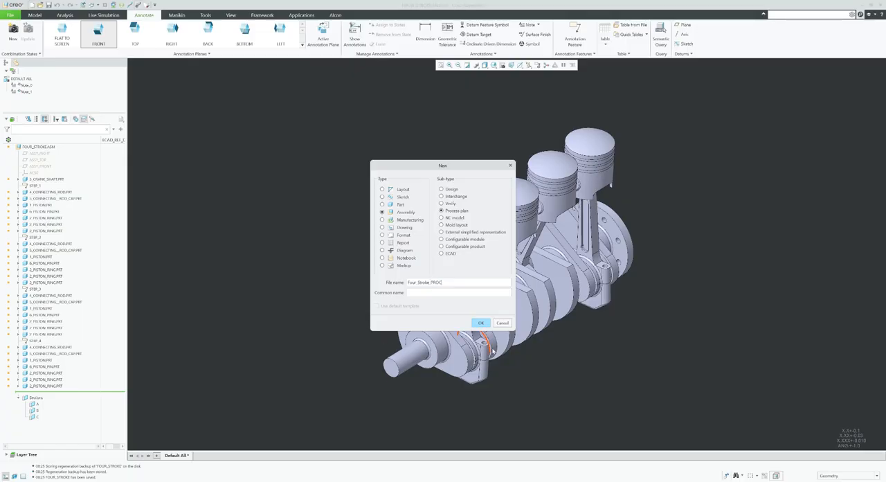
left_click(481, 323)
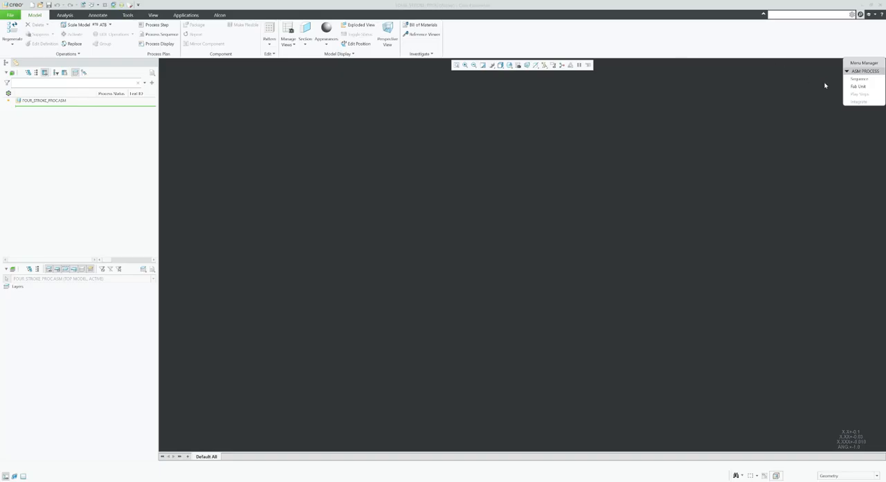
Add a new process step of type Assemble to the process sequence.
left_click(859, 78)
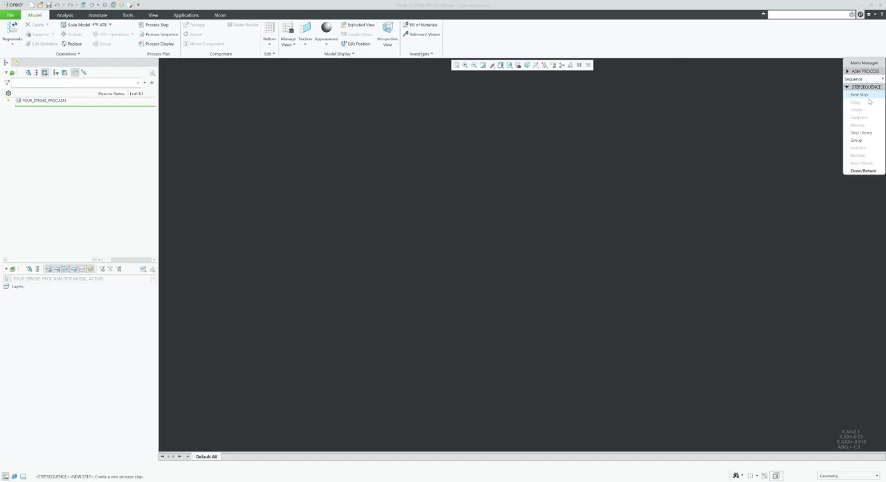
left_click(863, 96)
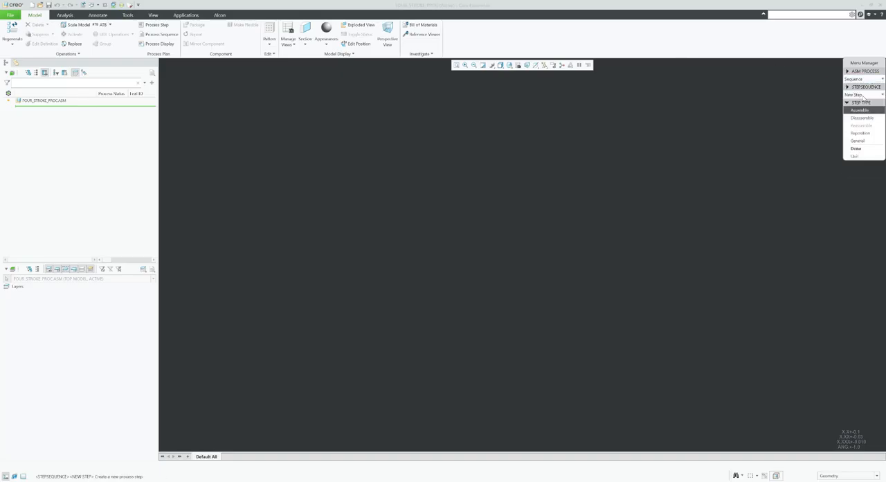
left_click(863, 149)
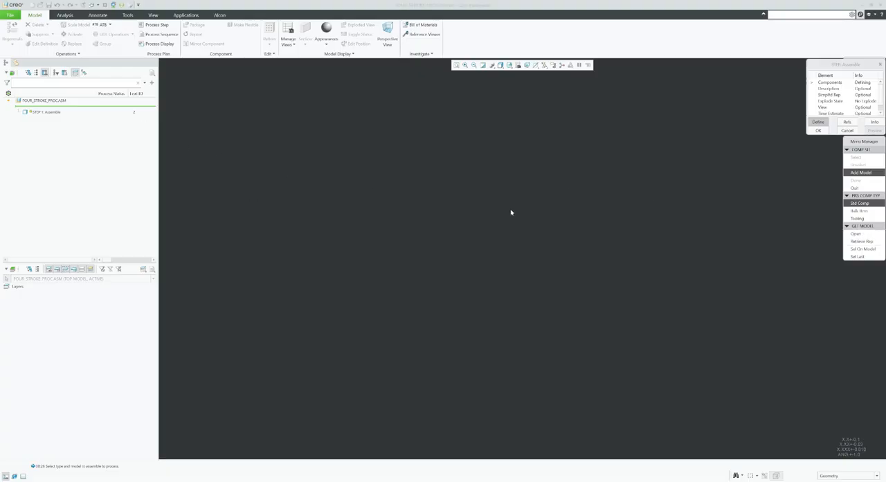
Add four_stroke.asm from the Block Engine Training folder as the standard component model for the Assemble step.
left_click(842, 234)
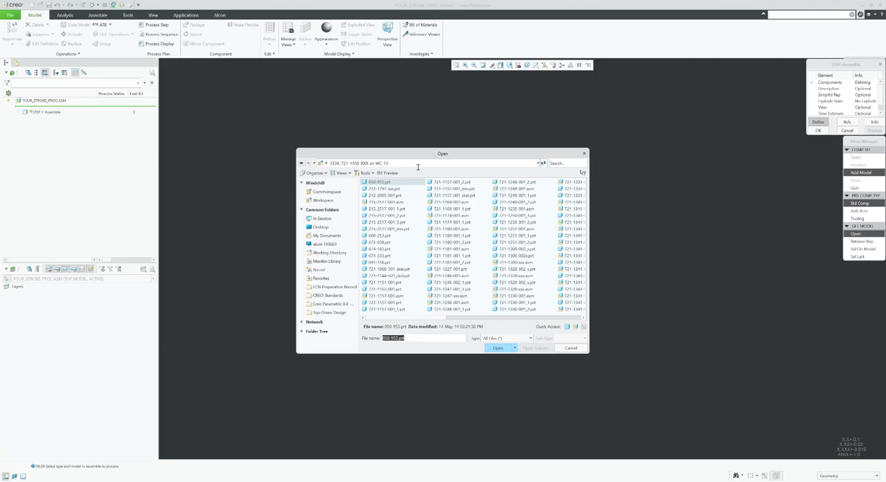
left_click(418, 167)
key("ctrl+v")
key("Return")
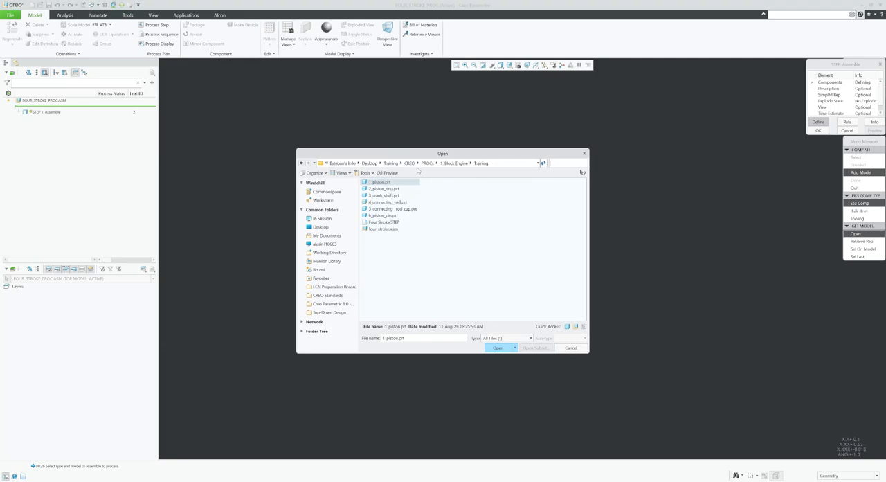
double_click(385, 230)
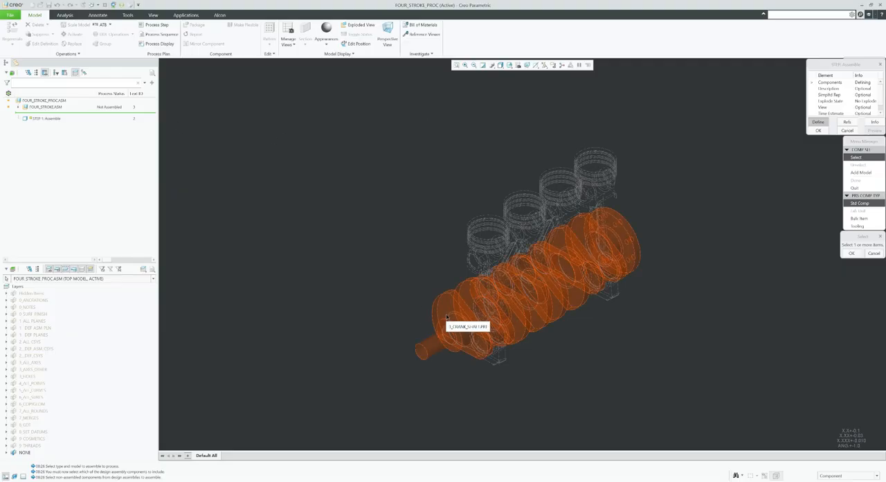
Define 3_CRANK_SHAFT.PRT as the component of the first Assemble step and enlarge the step definition dialog.
left_click(18, 107)
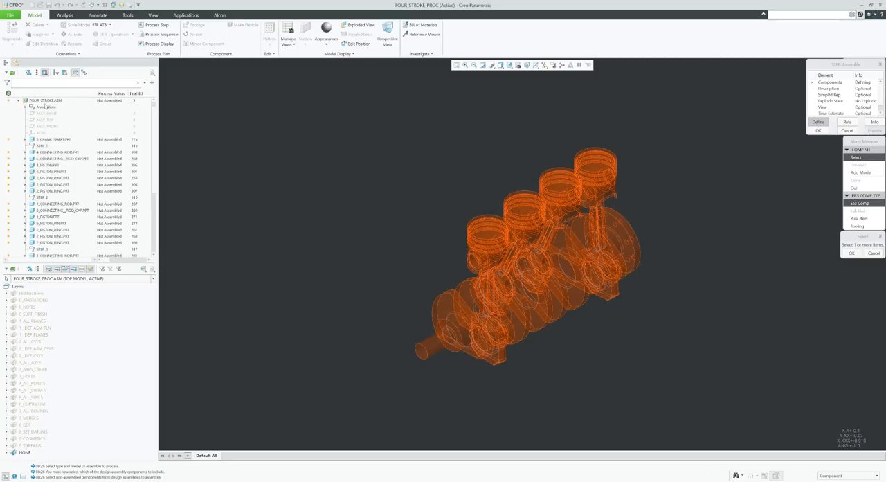
left_click(54, 139)
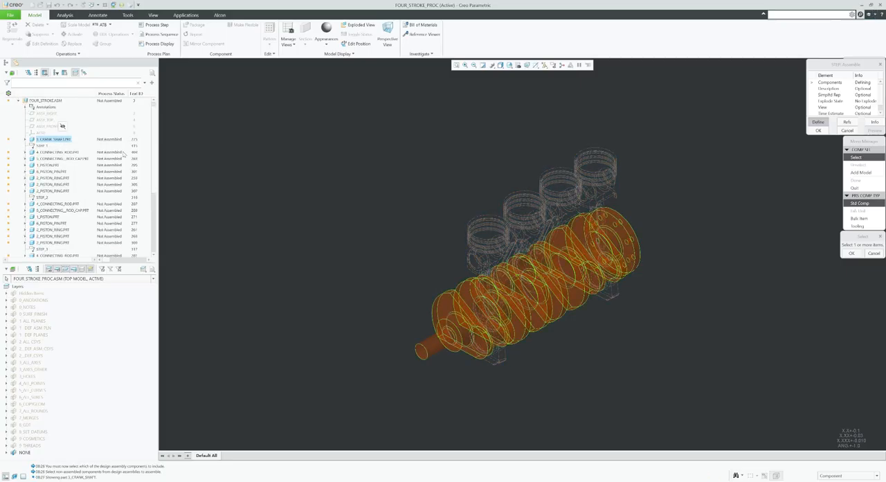
left_click(852, 253)
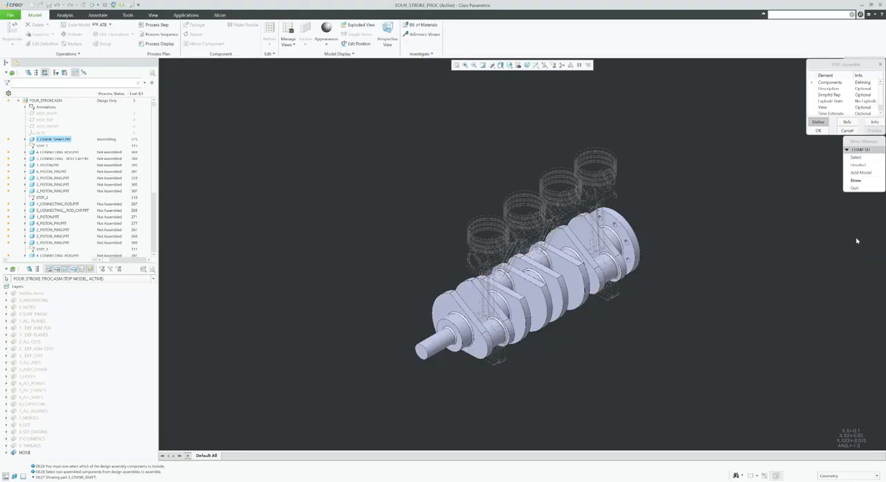
left_click(856, 180)
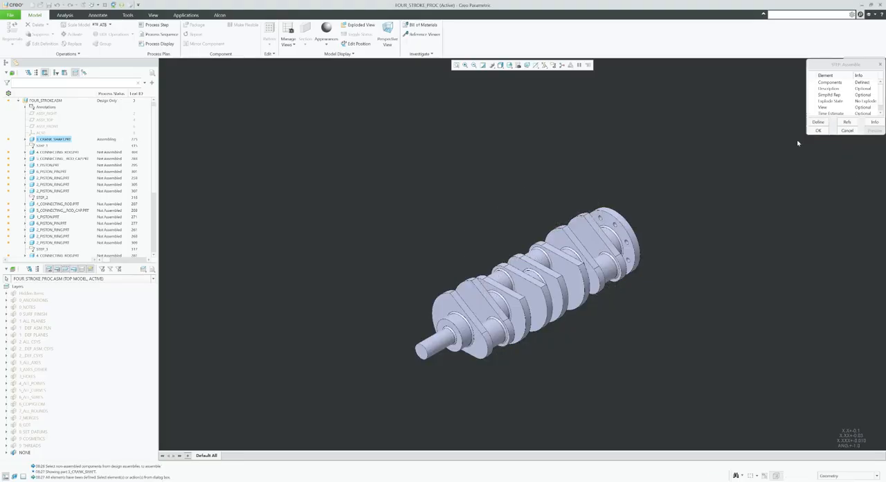
left_click_drag(806, 136, 789, 177)
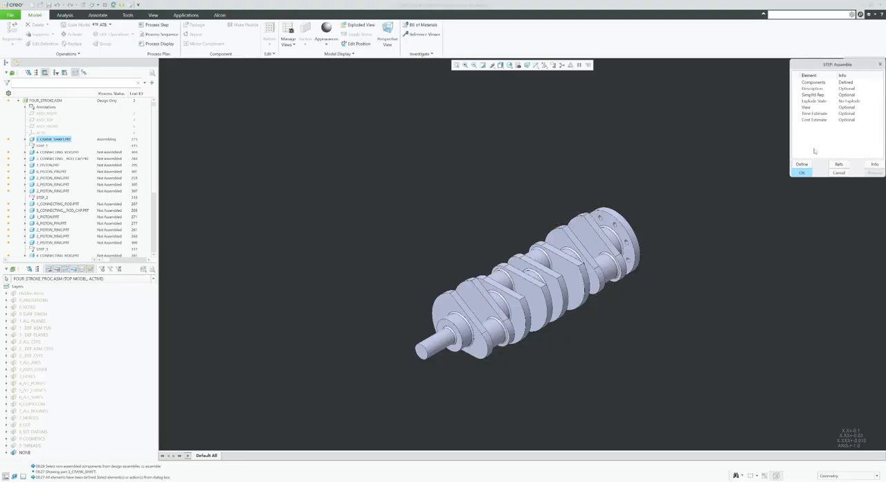
Create a simplified representation named Step_1 for the first Assemble step.
left_click(812, 96)
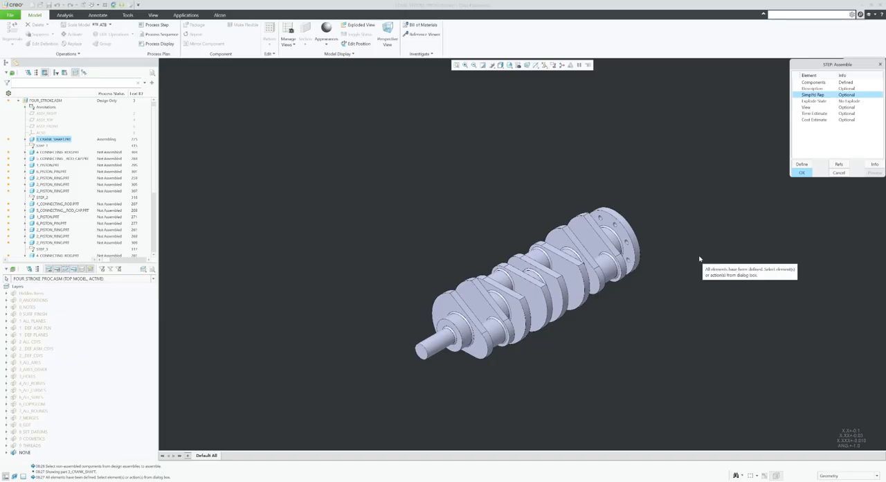
left_click(802, 165)
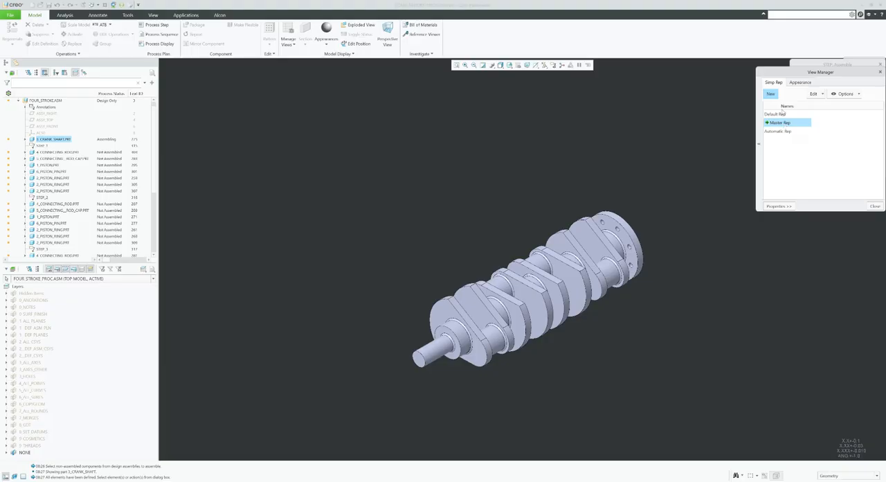
left_click(772, 94)
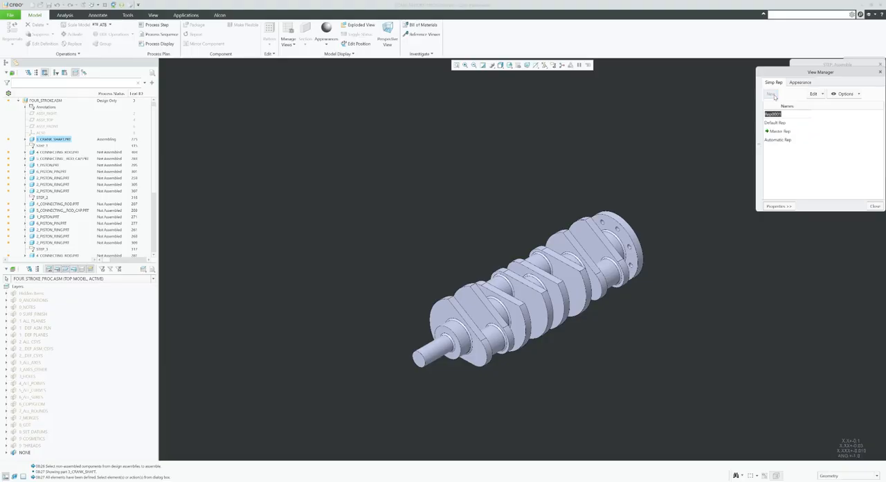
type("Step_1")
key("Return")
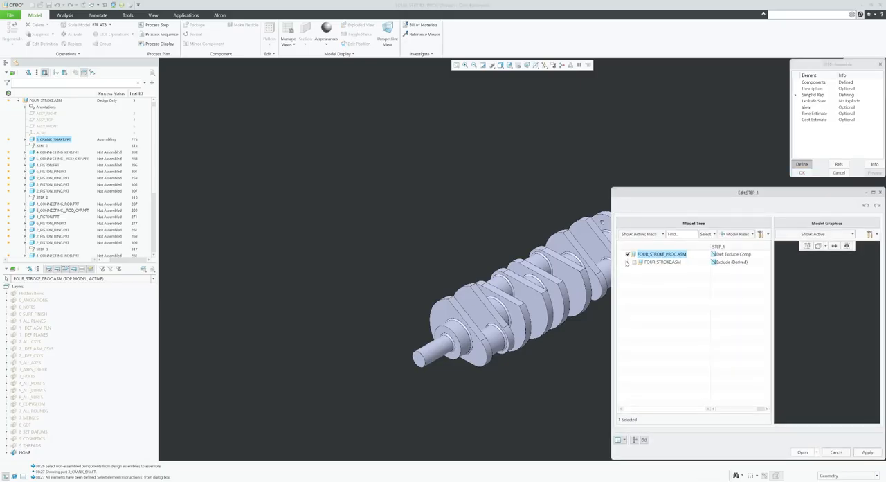
Include only 3_CRANK_SHAFT.PRT of the engine assembly in the Step_1 representation and complete the first Assemble step.
left_click(628, 264)
left_click(641, 269)
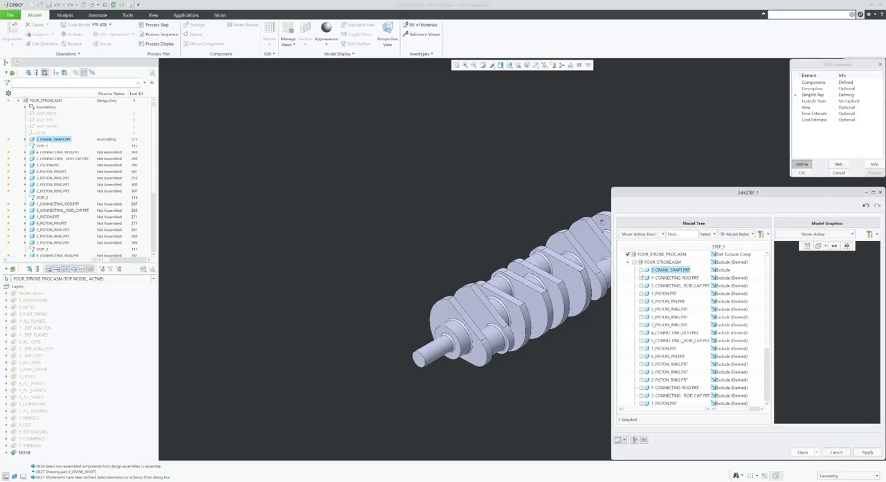
left_click(803, 452)
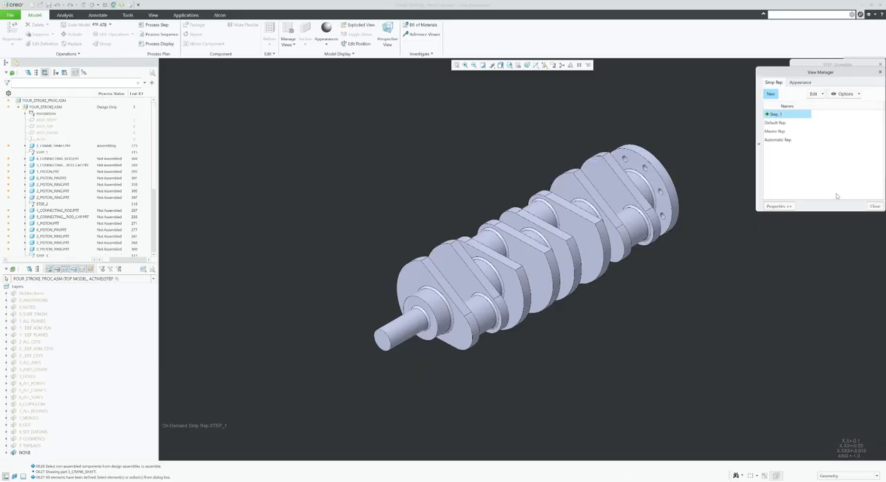
left_click(874, 206)
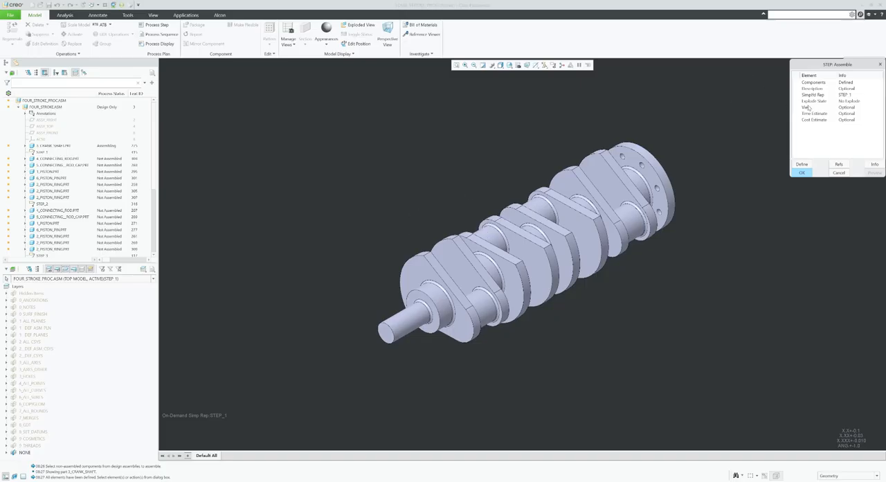
scroll(532, 258, "up", 1)
scroll(604, 183, "down", 1)
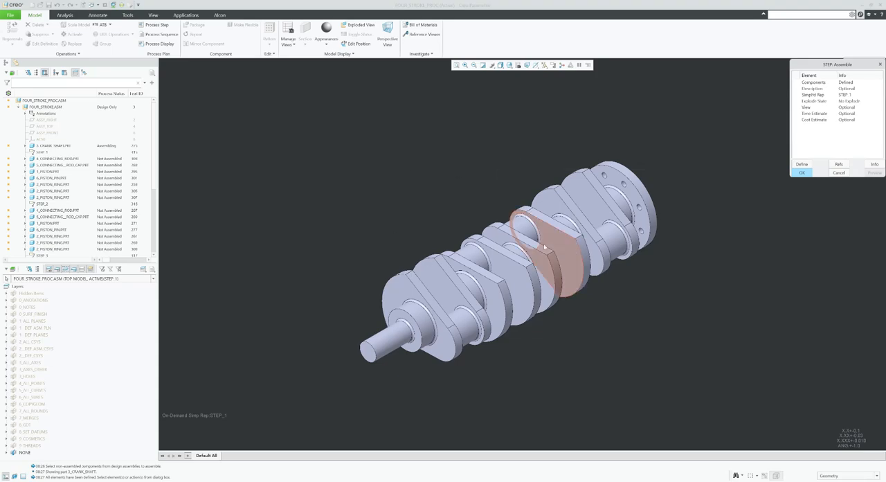
left_click(803, 175)
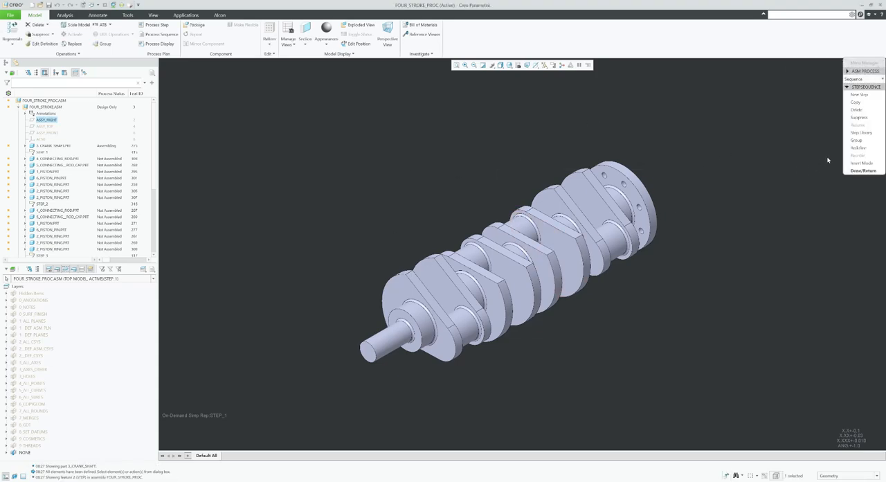
Add a second Assemble step with the first 4_CONNECTING_ROD.PRT and 5_CONNECTING__ROD_CAP.PRT after STEP_1 as its components.
left_click(865, 96)
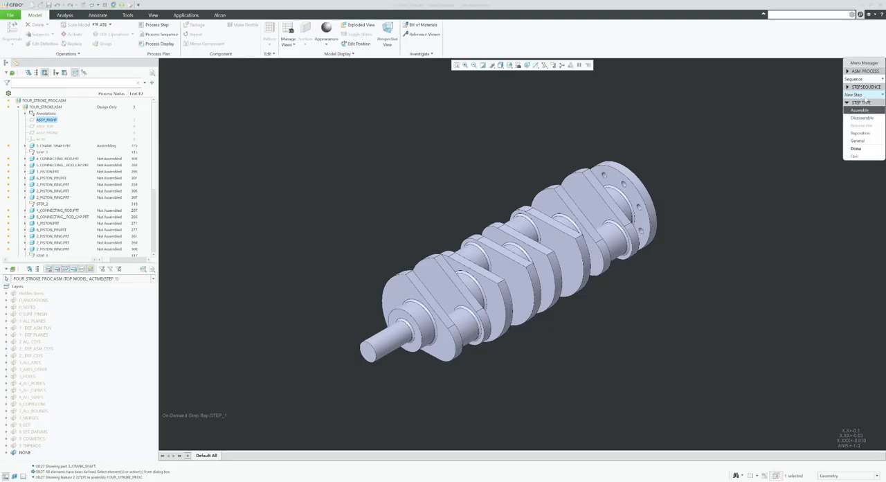
left_click(864, 149)
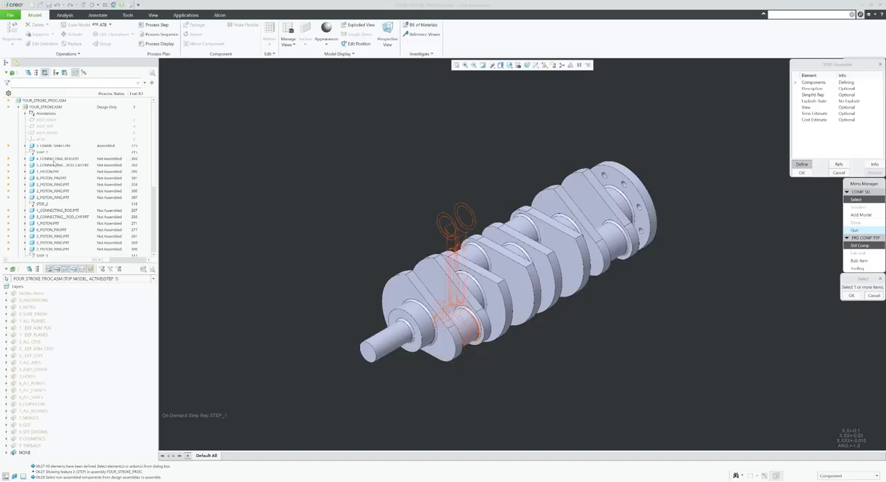
left_click(55, 158)
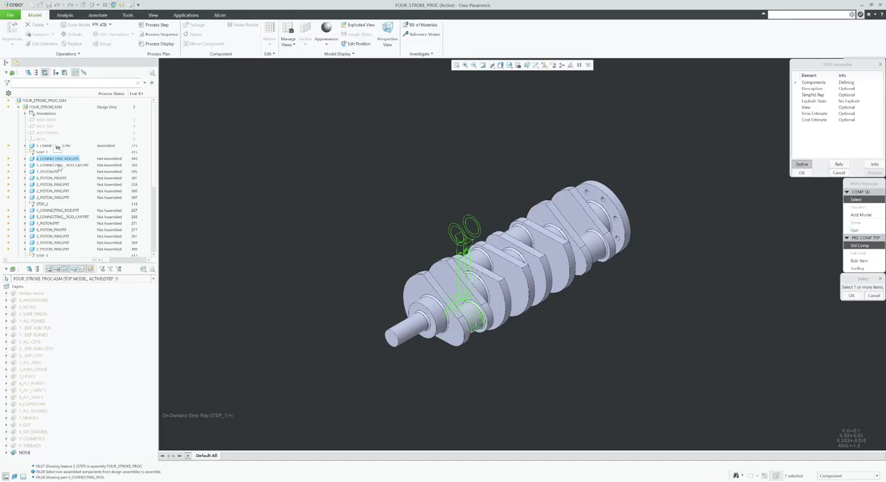
left_click(55, 165, "ctrl")
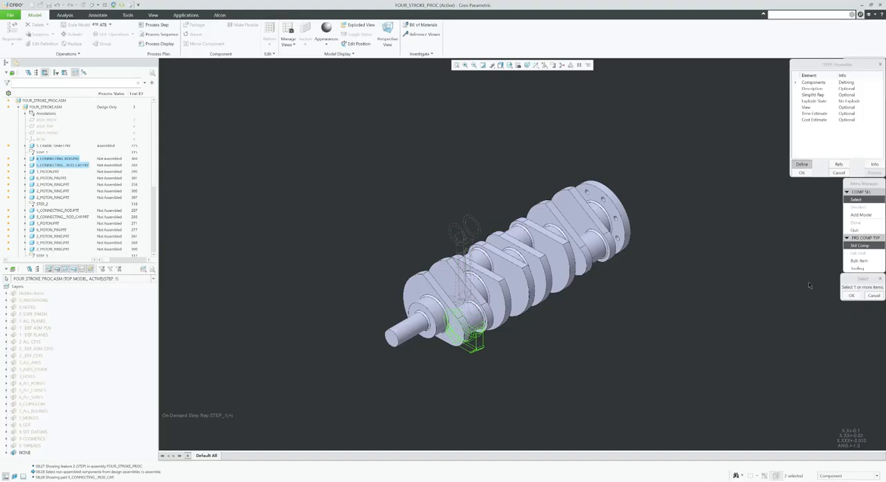
left_click(851, 295)
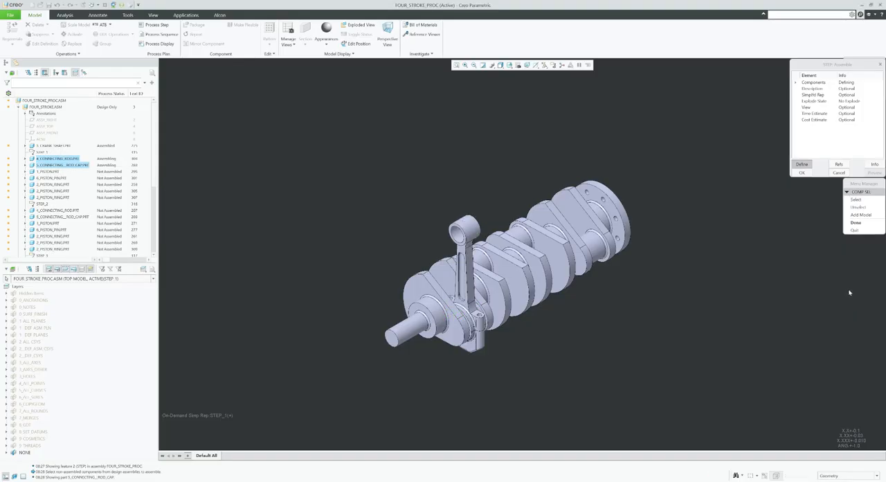
left_click(858, 222)
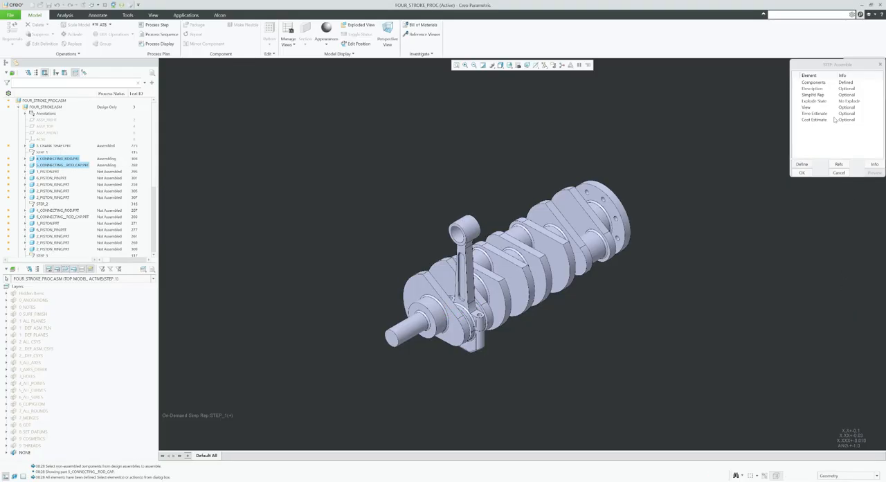
Create a simplified representation named Step_2 for the second Assemble step, without saving the modifications to Step_1.
left_click(814, 95)
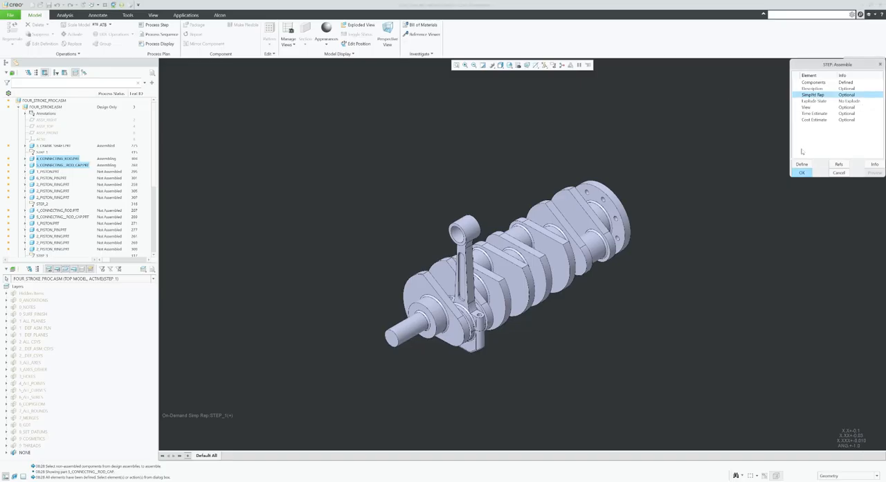
left_click(802, 165)
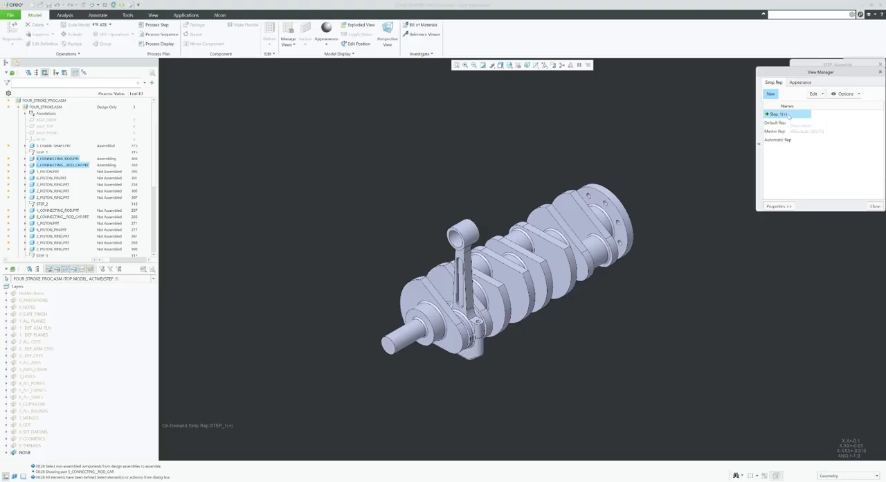
left_click(771, 94)
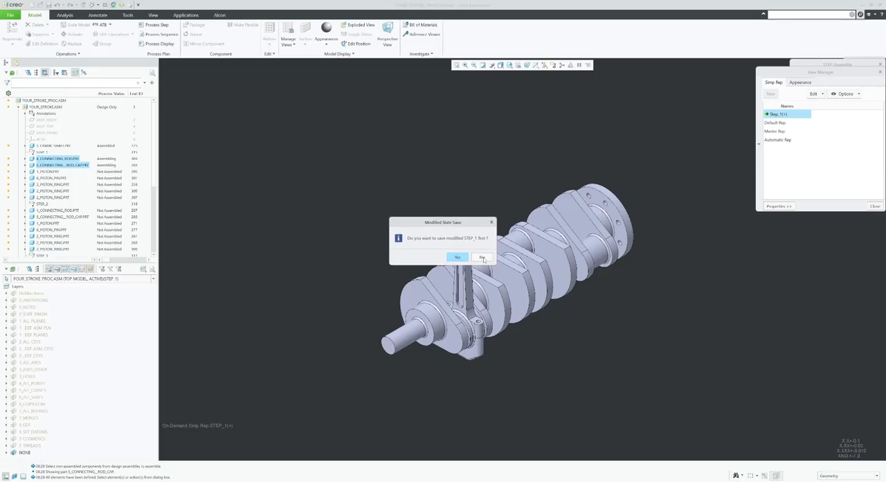
left_click(483, 257)
type("Step_2")
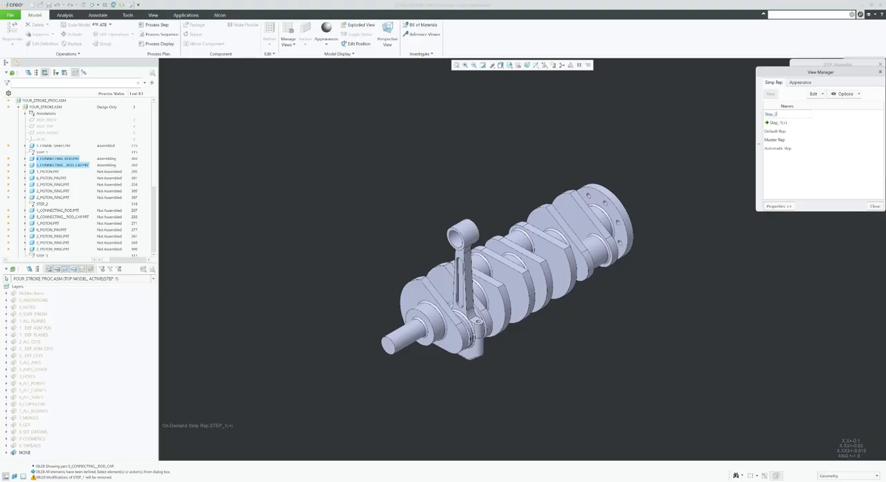
key("Return")
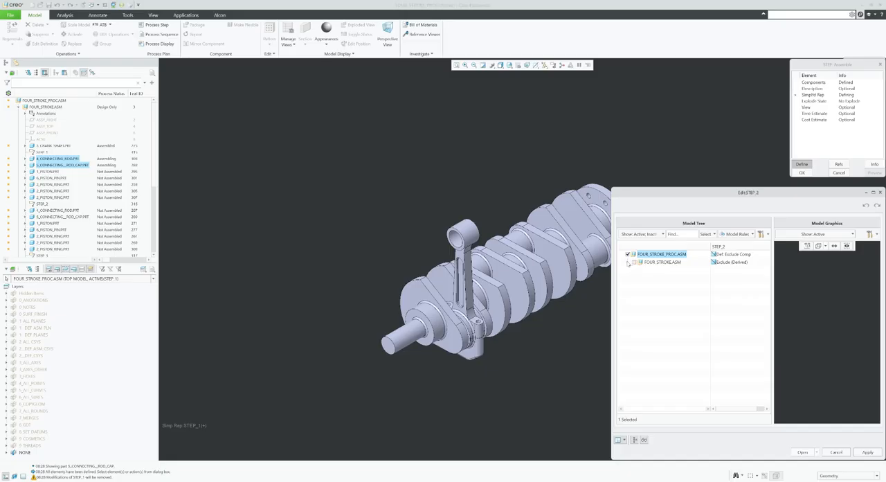
Include 3_CRANK_SHAFT.PRT, the first 4_CONNECTING_ROD.PRT and the first 5_CONNECTING__ROD_CAP.PRT in Step_2 and assign the representation to the step.
left_click(628, 263)
left_click(642, 272)
left_click(641, 269)
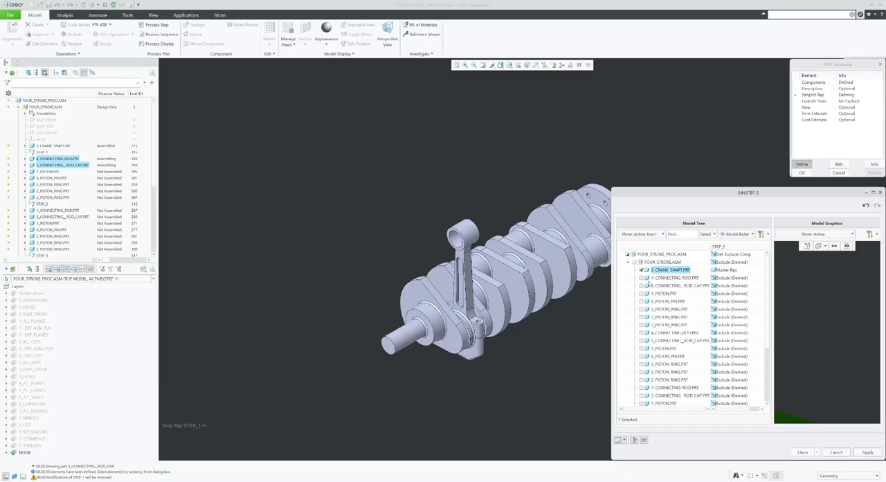
left_click(641, 278)
left_click(641, 269)
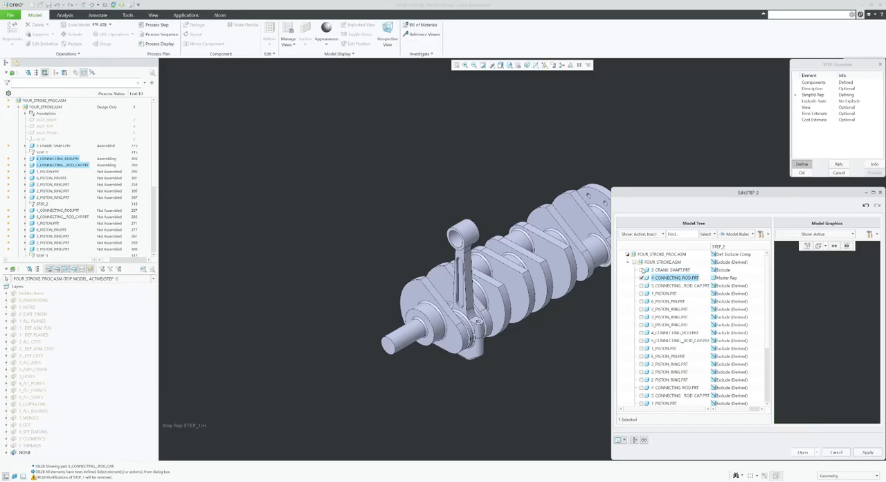
left_click(641, 269)
left_click(644, 286)
left_click(641, 286)
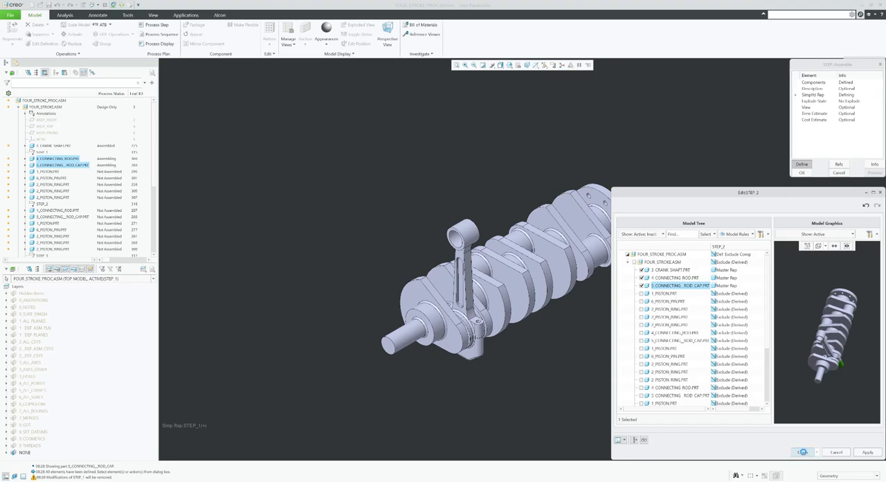
left_click(802, 451)
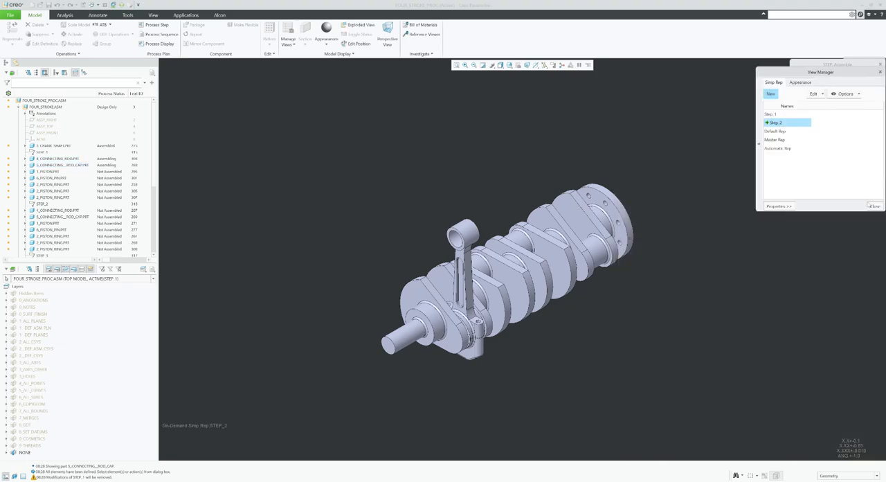
left_click(875, 207)
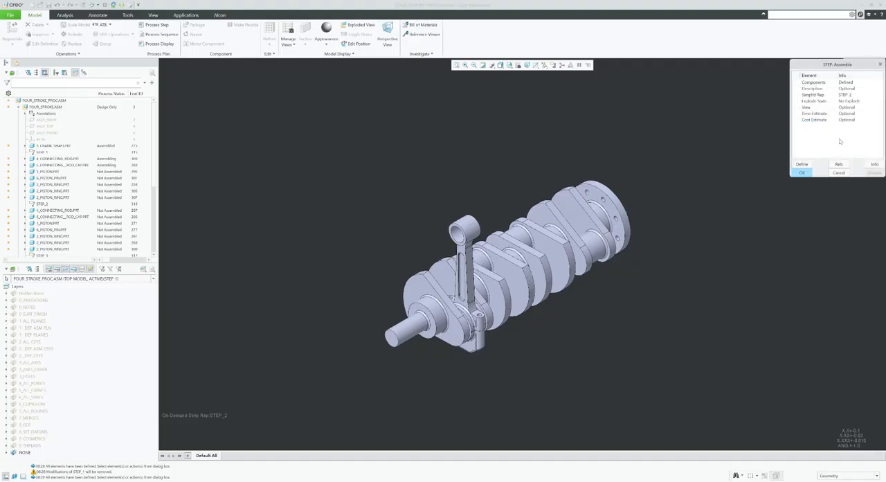
Create an explode state named Step_2 for the second Assemble step.
left_click(816, 102)
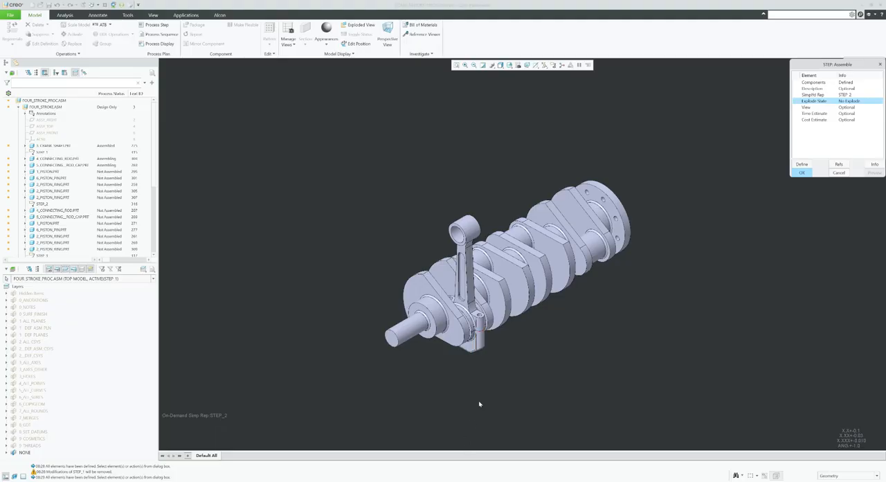
left_click(802, 164)
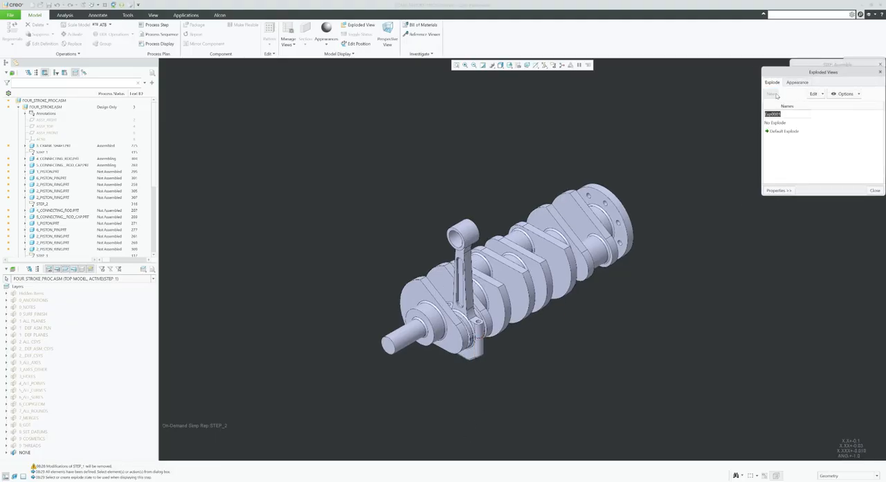
type("Step_2")
key("Return")
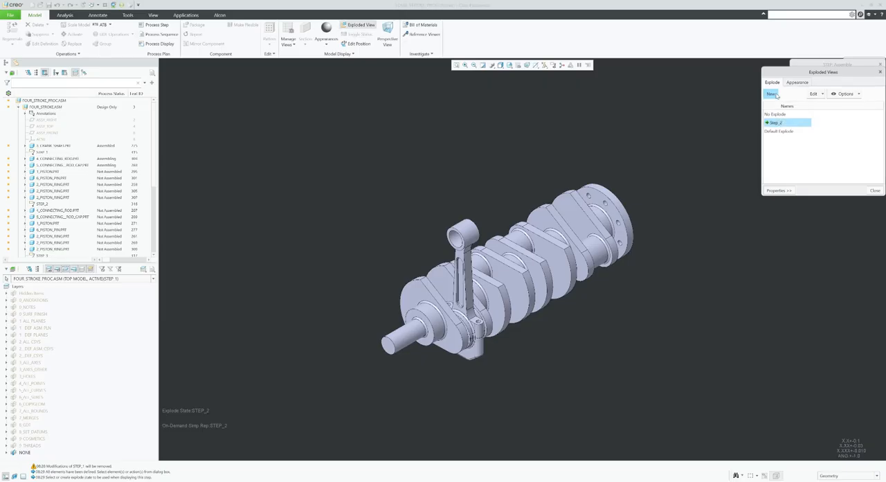
Edit the Step_2 explode positions, moving the connecting rod up about 7.53 and the rod cap down about 4.39 from the crankshaft.
left_click(823, 94)
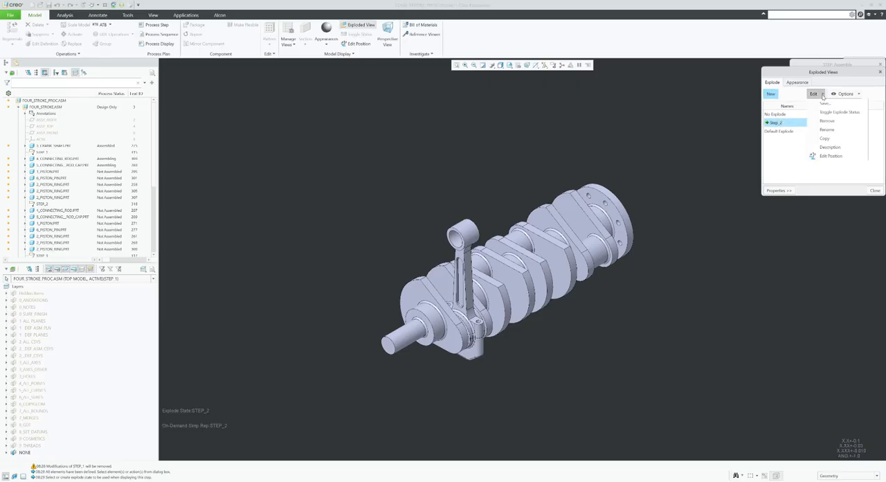
left_click(833, 154)
left_click(469, 266)
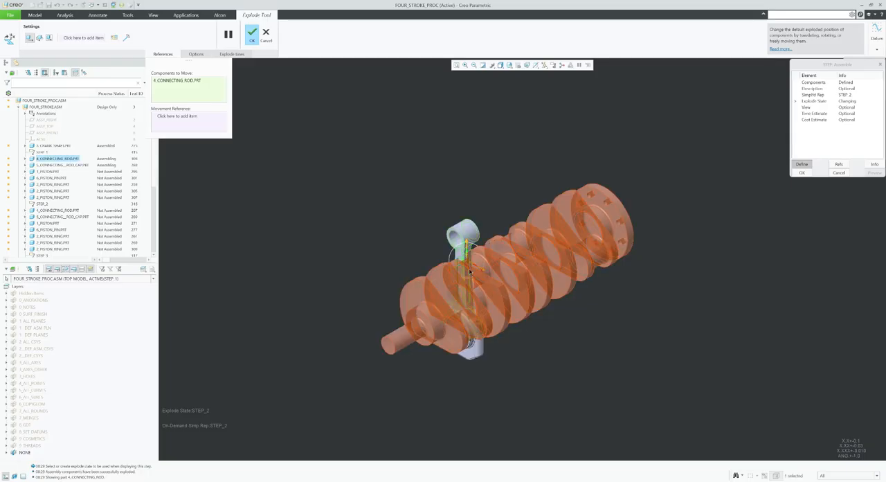
left_click_drag(467, 253, 467, 167)
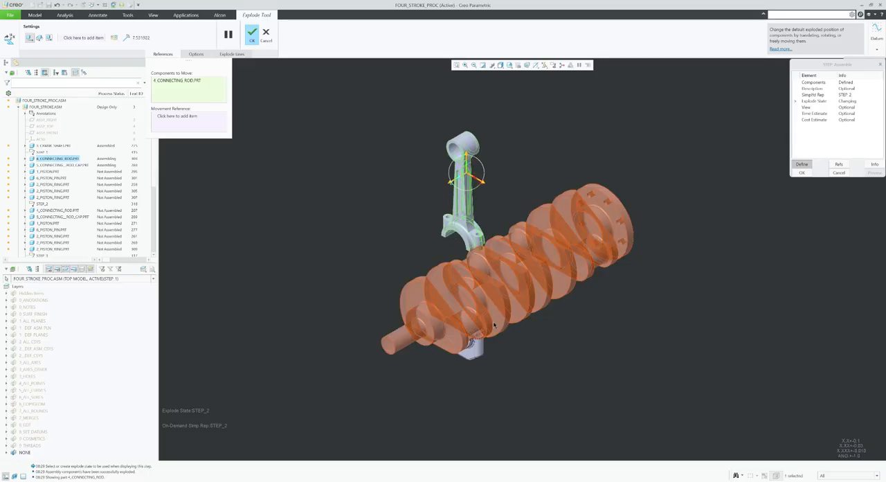
left_click(484, 350)
left_click_drag(484, 351, 484, 361)
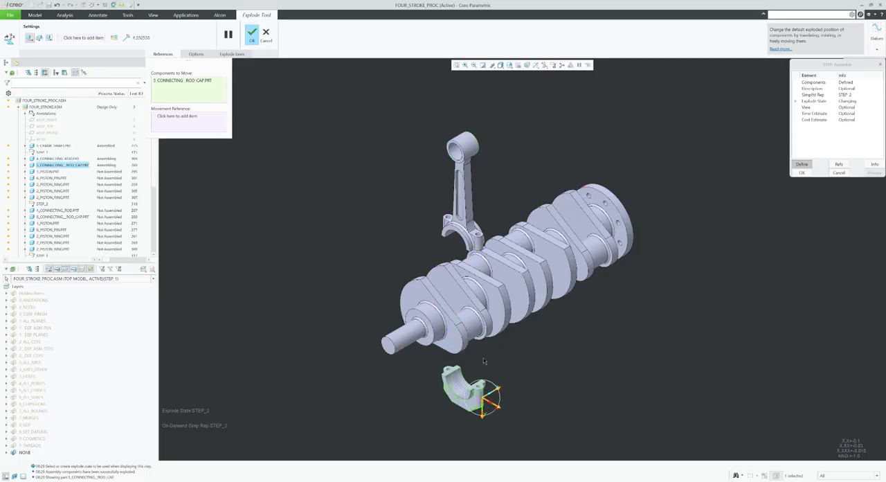
Create a cosmetic offset line between one bolt hole of the rod cap and the matching connecting rod hole, using their cylinder axes.
left_click(230, 54)
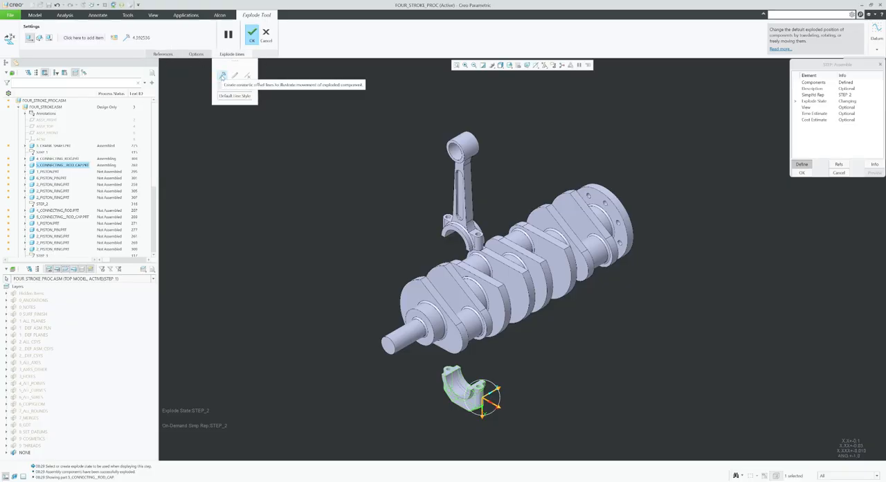
left_click(222, 77)
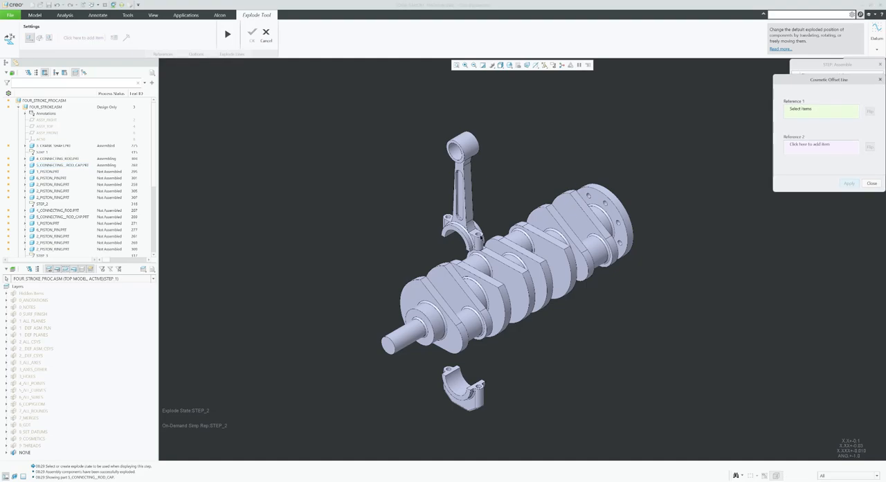
scroll(460, 376, "up", 8)
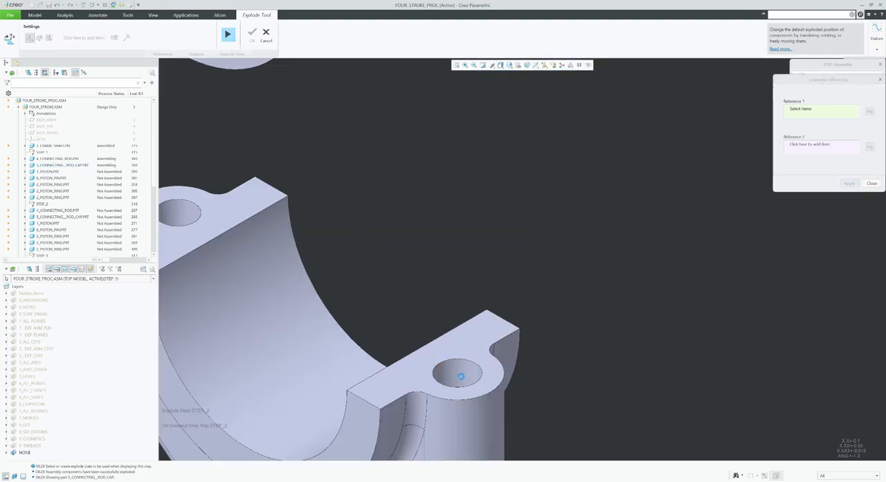
left_click(460, 376)
scroll(457, 367, "down", 6)
scroll(451, 242, "up", 8)
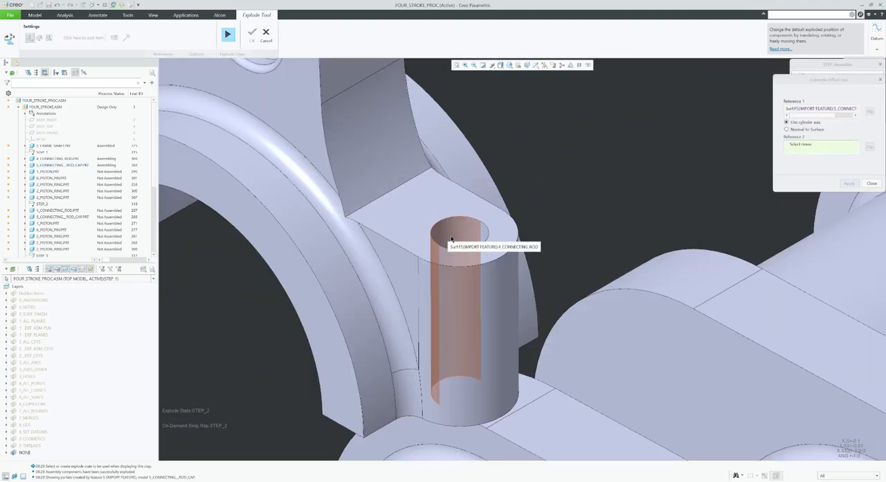
left_click(452, 238)
scroll(452, 238, "down", 6)
left_click(849, 183)
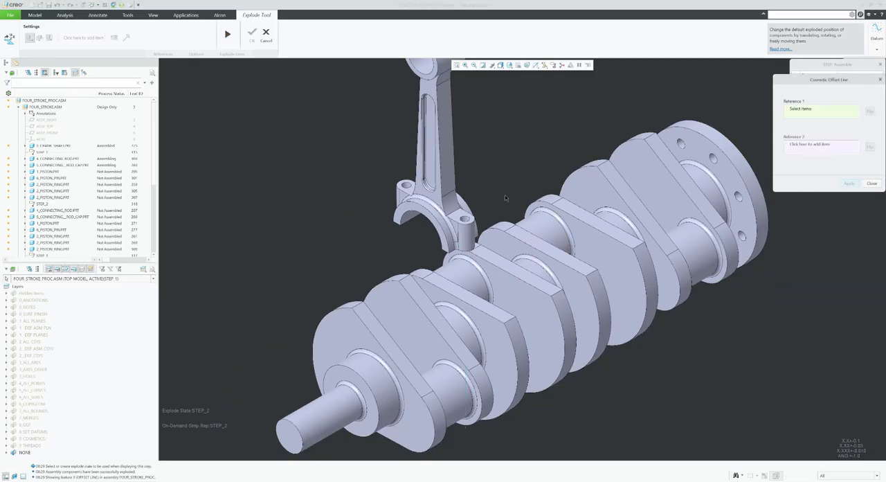
Add a second cosmetic offset line between the other rod cap and connecting rod bolt holes, and accept the explode edits.
scroll(471, 311, "down", 5)
scroll(428, 375, "up", 10)
left_click(429, 376)
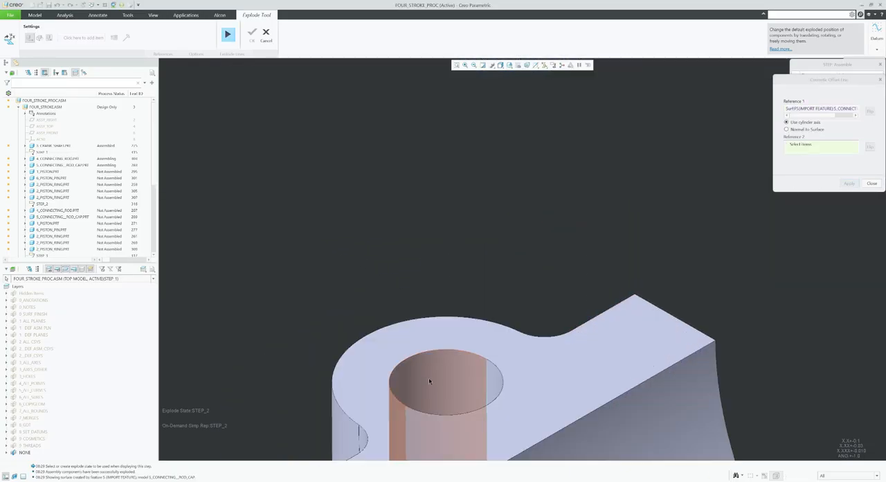
scroll(428, 377, "down", 5)
scroll(422, 234, "up", 8)
left_click(437, 228)
middle_click(427, 155)
scroll(427, 155, "down", 8)
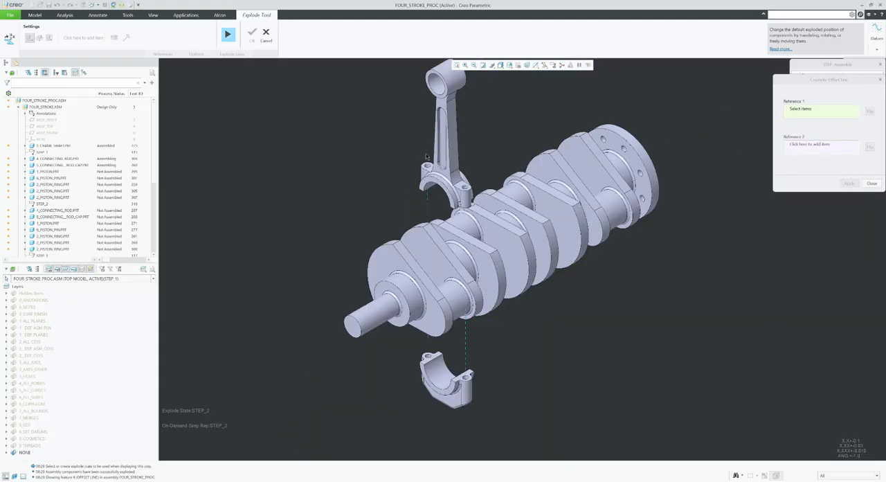
left_click(871, 184)
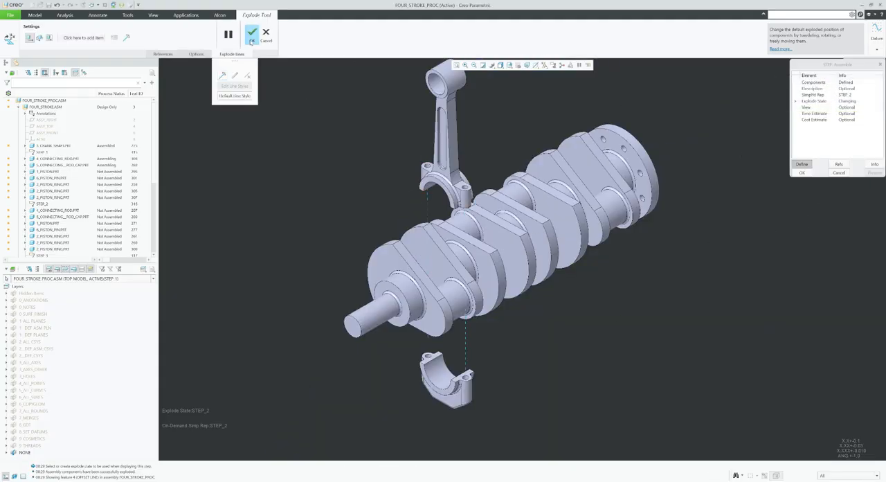
left_click(251, 41)
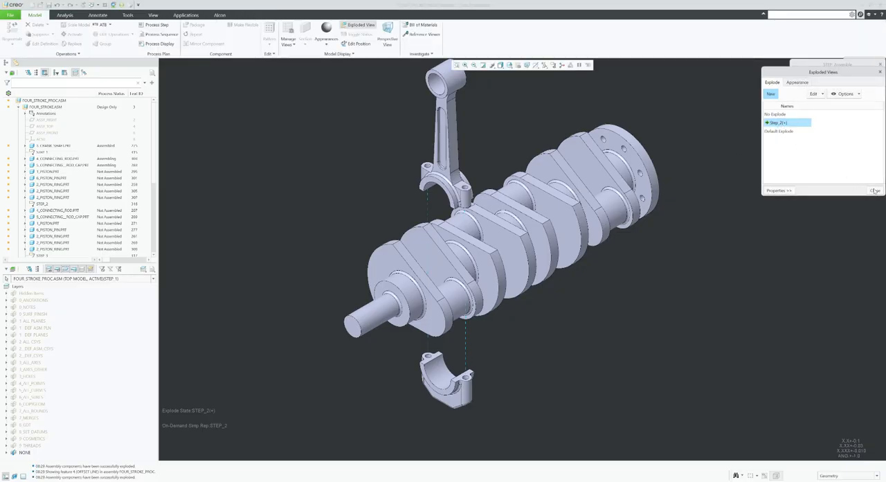
Save the modified Step_2 explode state and complete the second Assemble step.
right_click(782, 124)
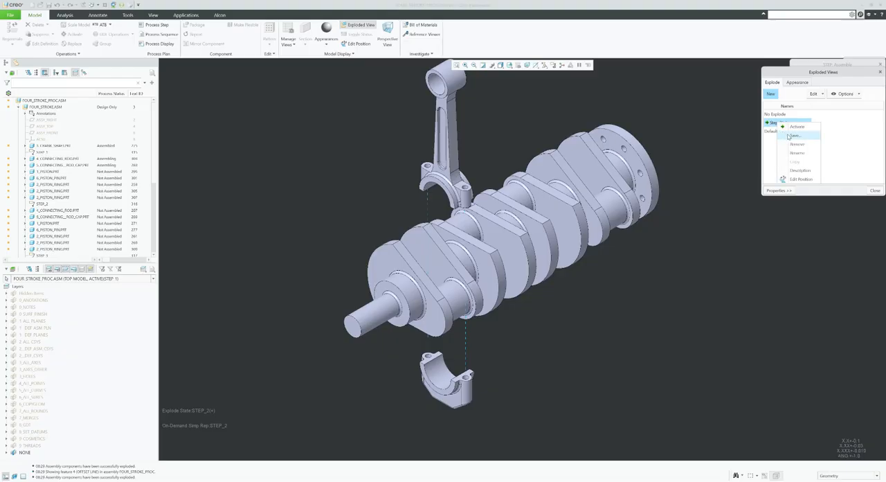
left_click(790, 135)
left_click(851, 162)
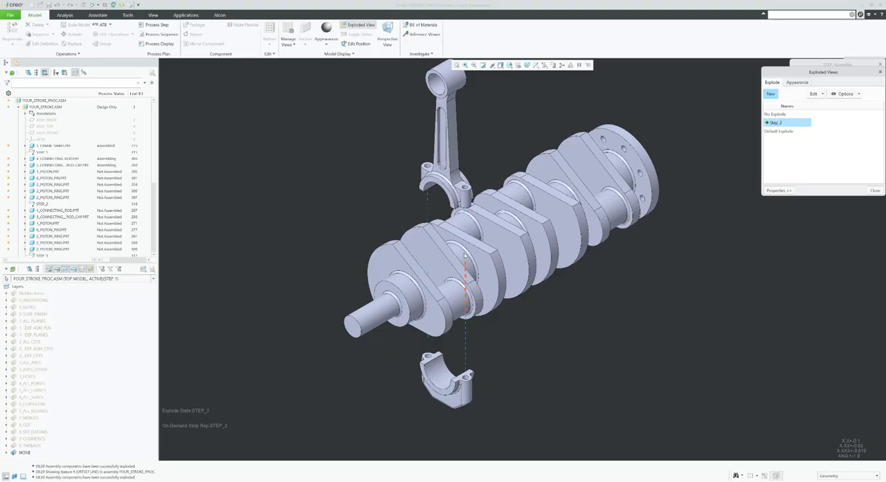
left_click(874, 191)
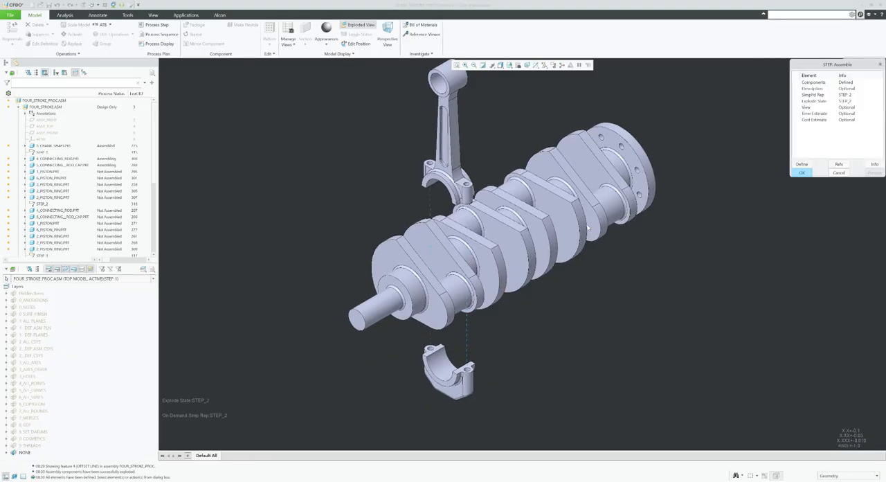
left_click(801, 173)
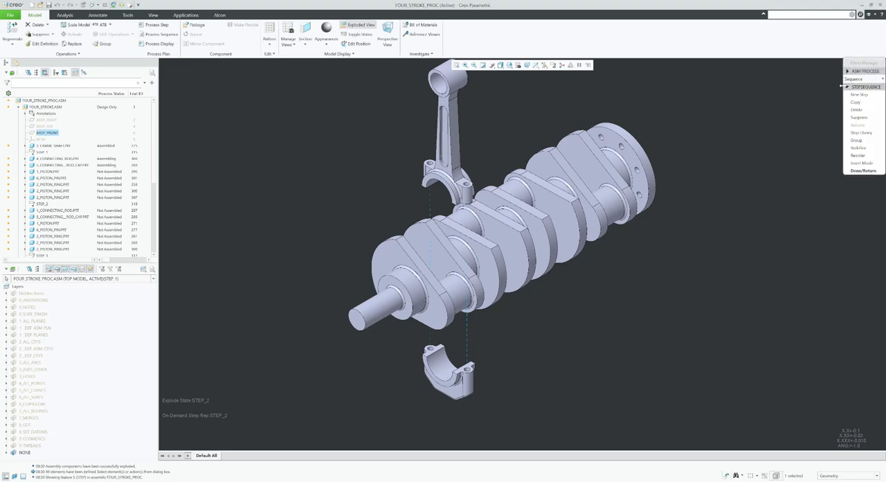
Add a new Assemble step with the first 1_PISTON.PRT and the first 6_PISTON_PIN.PRT as its components.
left_click(859, 94)
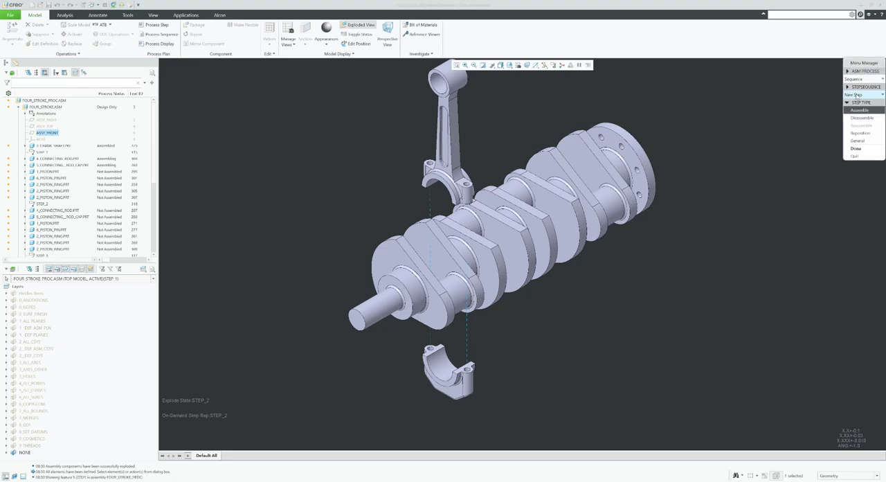
left_click(857, 148)
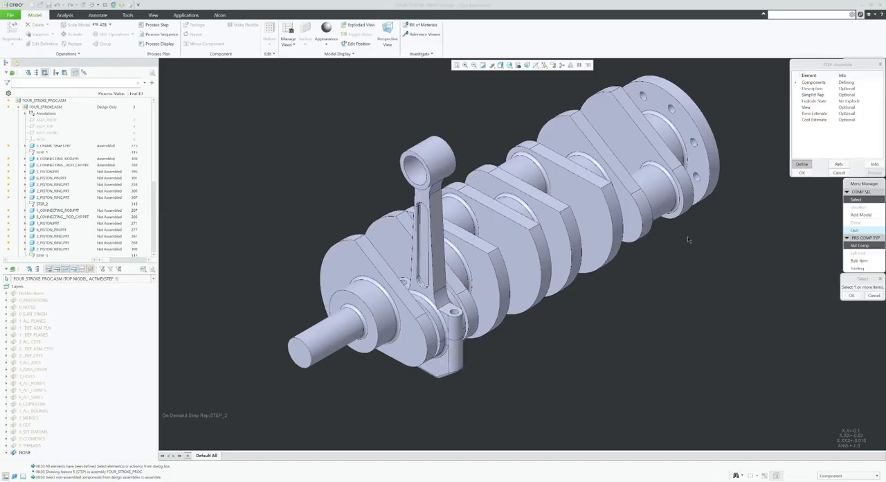
left_click(54, 173)
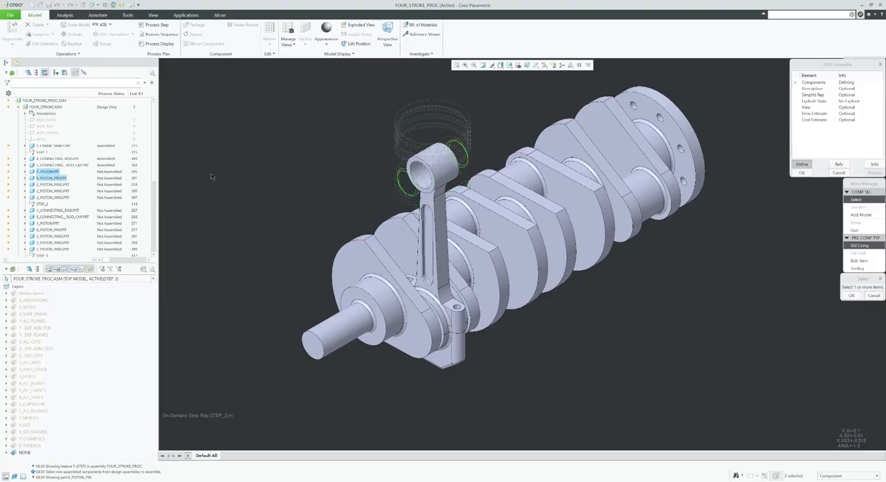
left_click(850, 296)
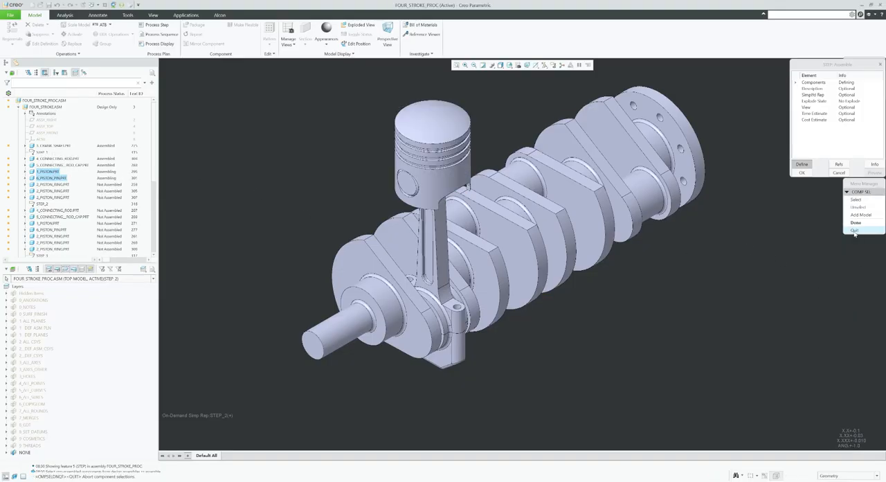
left_click(856, 223)
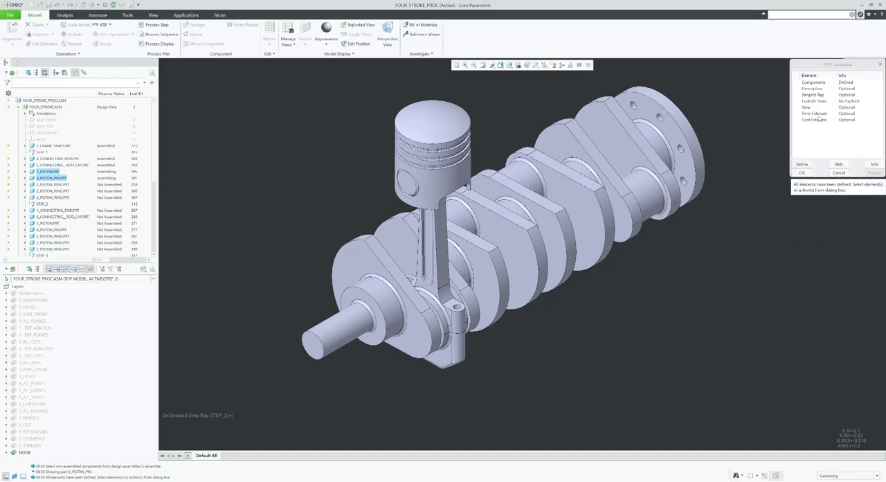
Create a simplified representation named Step_3 for the third Assemble step, without saving the modifications to Step_2.
left_click(803, 163)
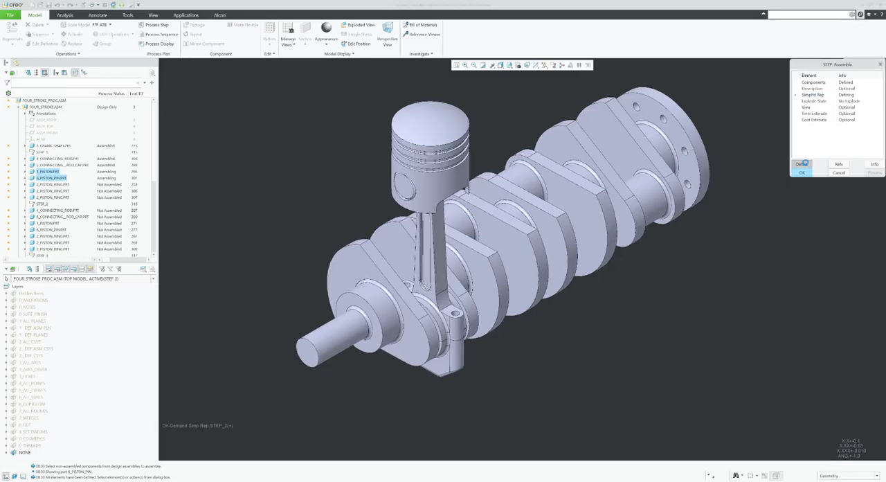
left_click(772, 94)
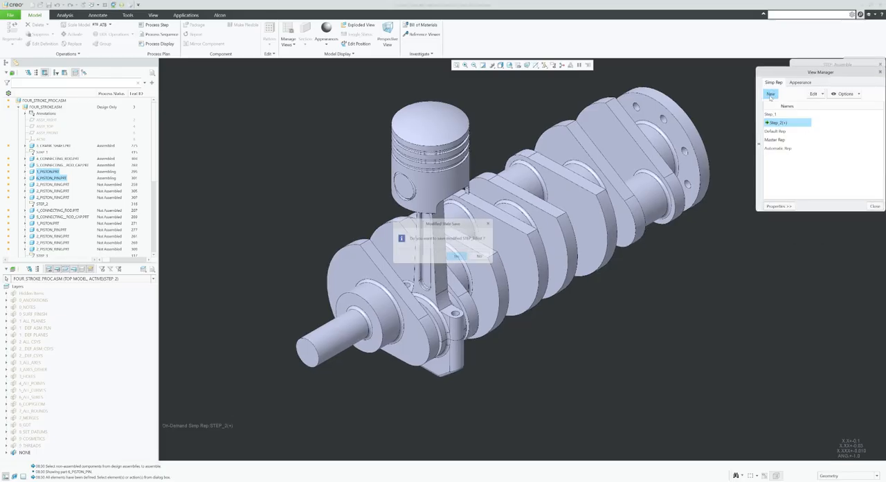
left_click(483, 257)
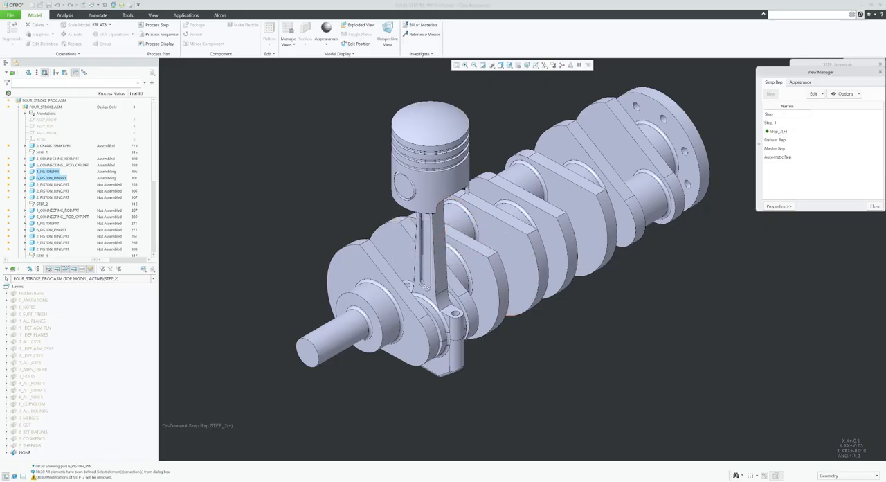
key("Return")
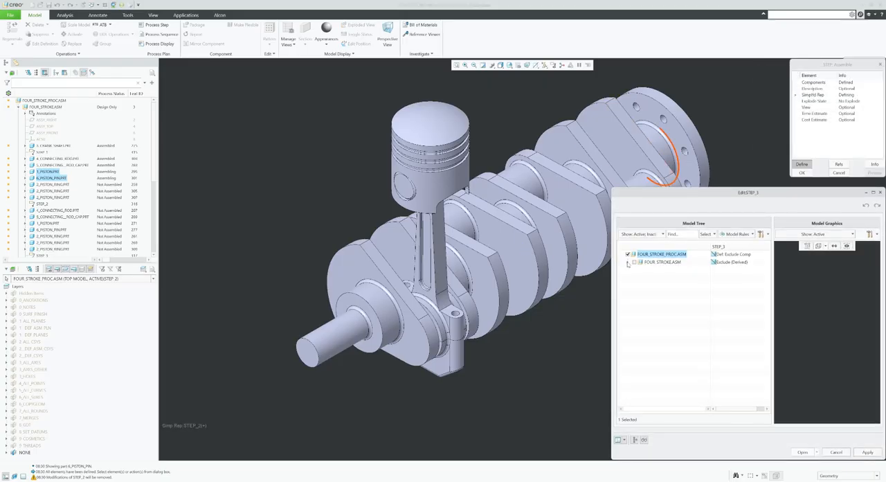
Include the crankshaft and the first connecting rod, rod cap, piston and piston pin in Step_3 and assign the representation to the step.
left_click(628, 264)
left_click(641, 269)
left_click(641, 278)
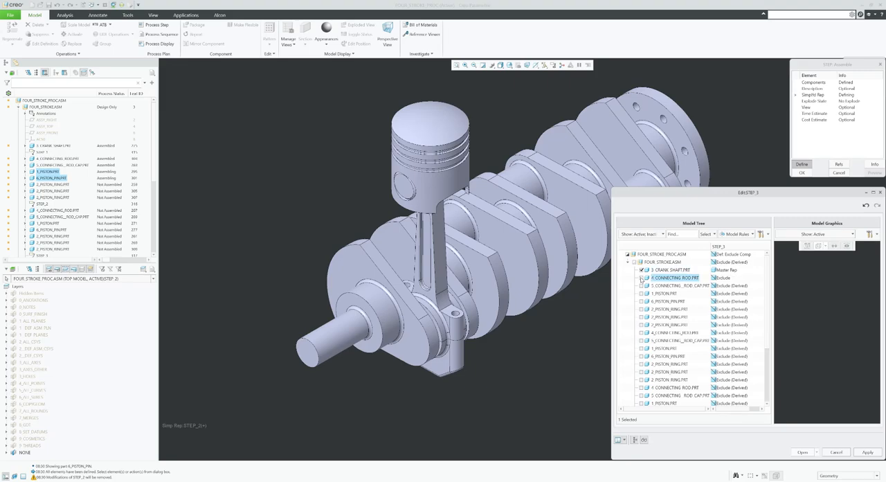
left_click(641, 278)
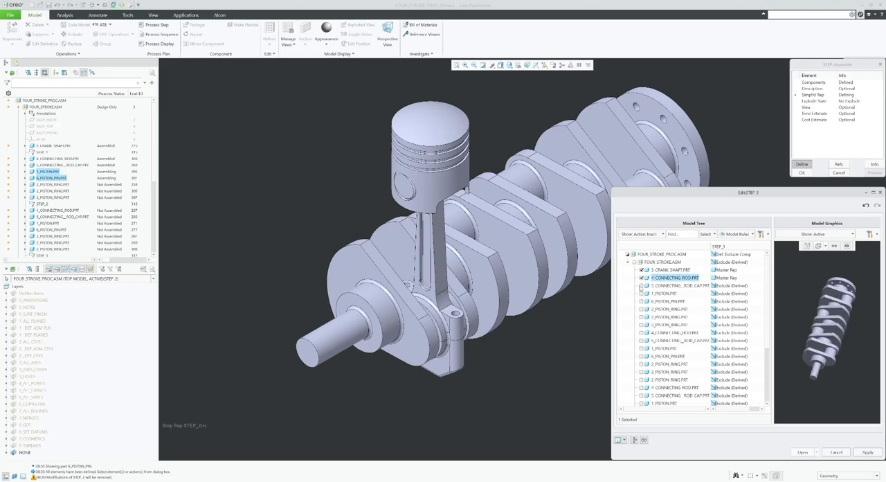
left_click(641, 285)
left_click(641, 293)
left_click(646, 301)
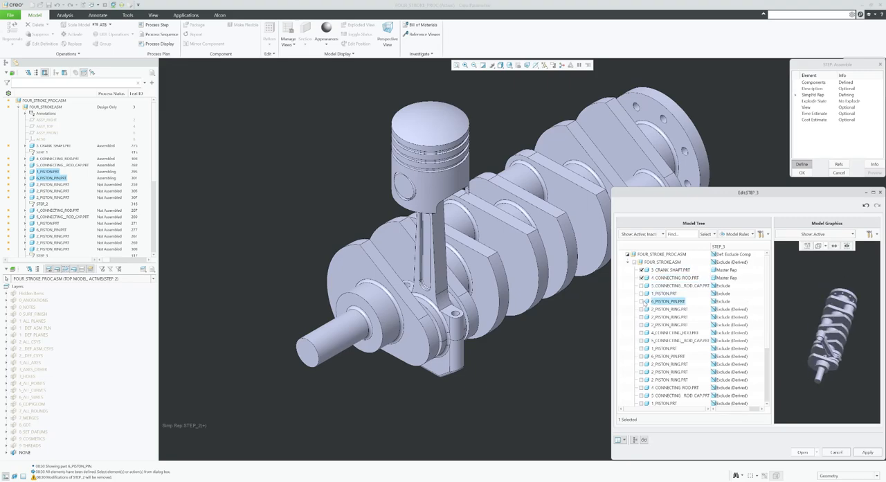
left_click(642, 302)
left_click(641, 293)
left_click(641, 285)
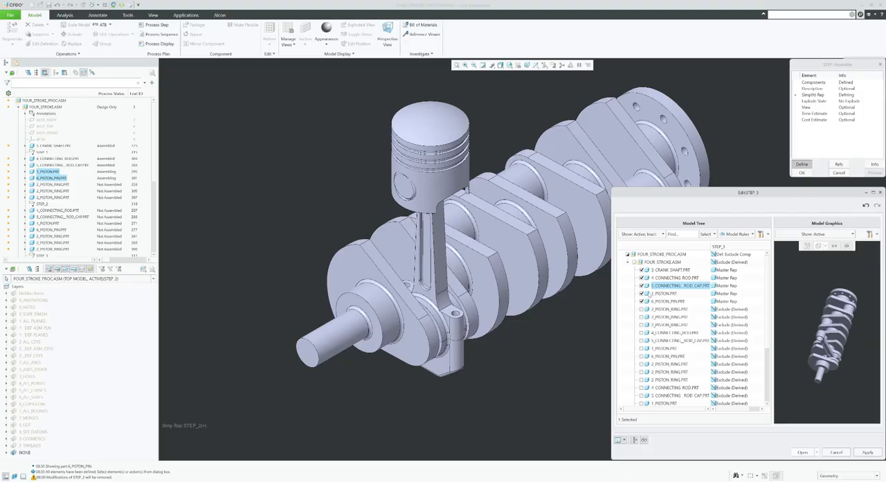
left_click(802, 452)
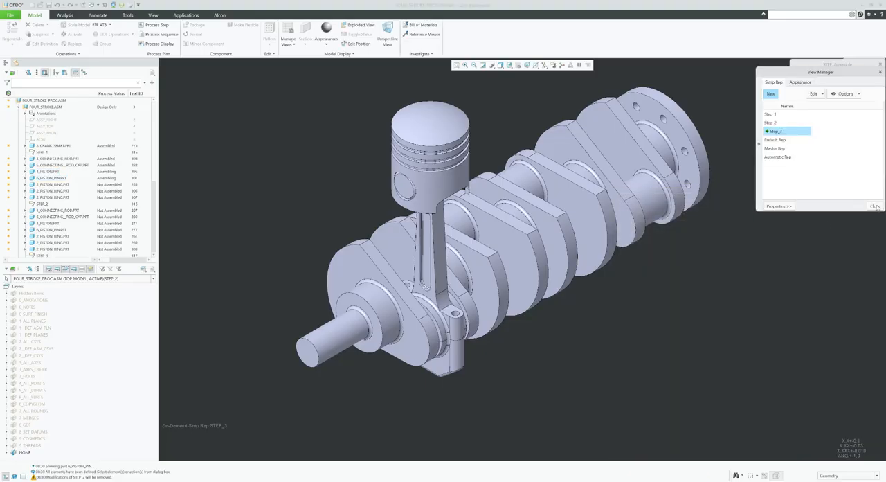
left_click(875, 207)
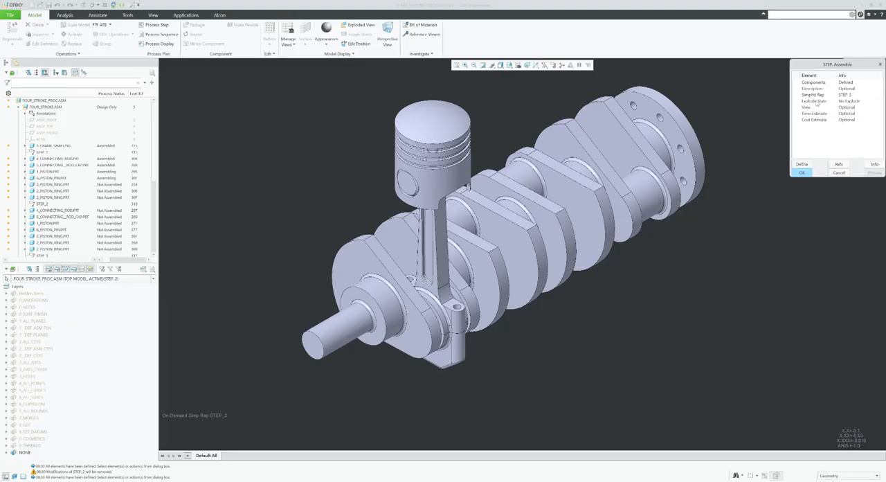
Create an explode state named Step_3 for the third Assemble step.
left_click(815, 101)
left_click(802, 164)
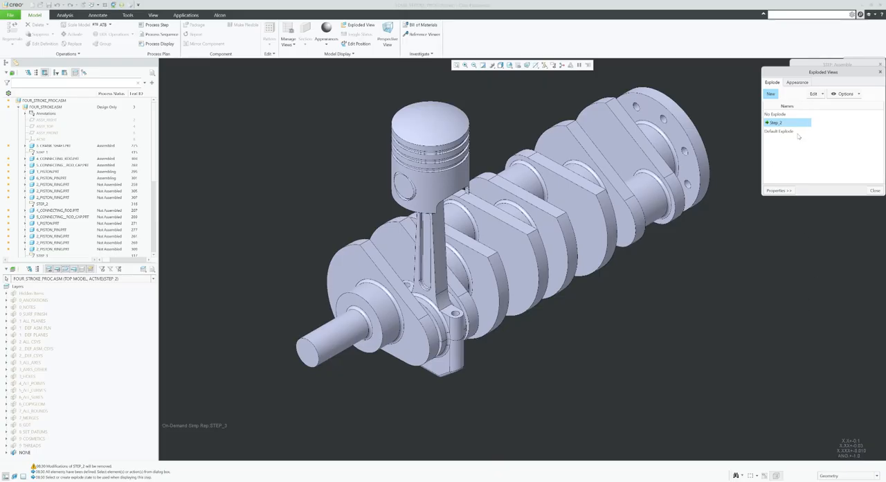
left_click(771, 94)
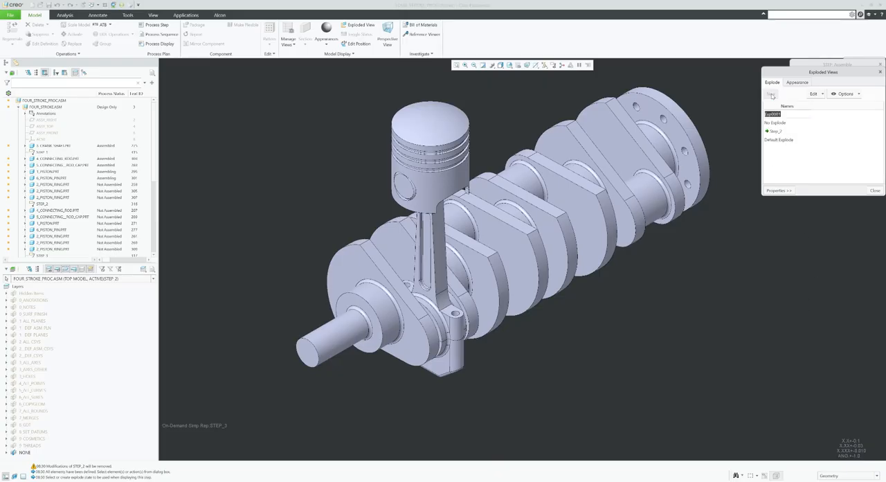
type("Step_3")
key("Return")
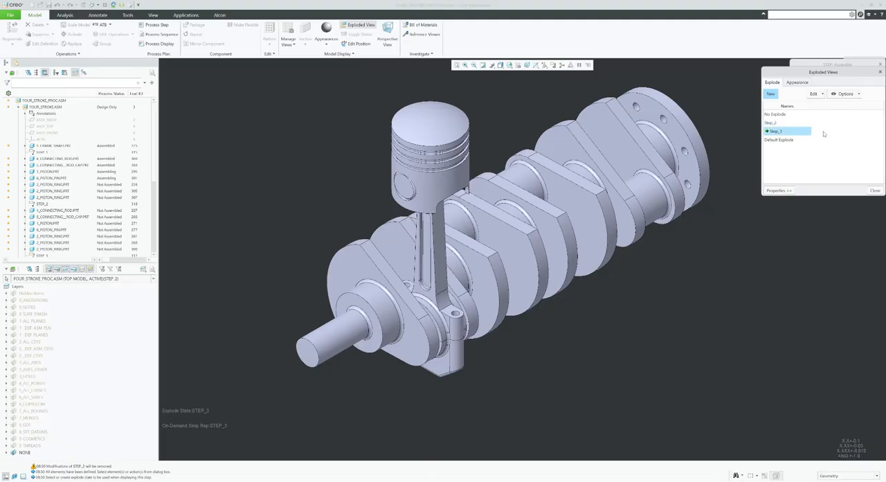
Edit the component positions in the Step_3 explode state and raise the piston and piston pin together above the connecting rod.
left_click(817, 94)
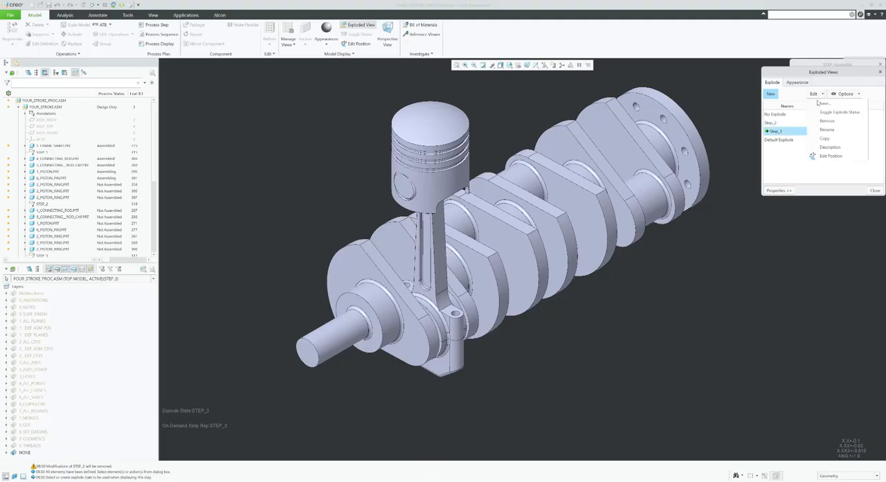
left_click(830, 159)
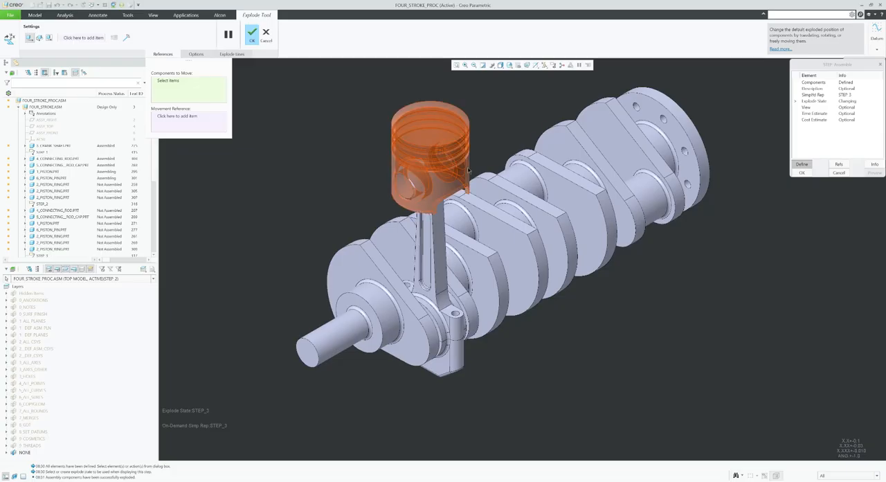
left_click(416, 189)
left_click(415, 187, "ctrl")
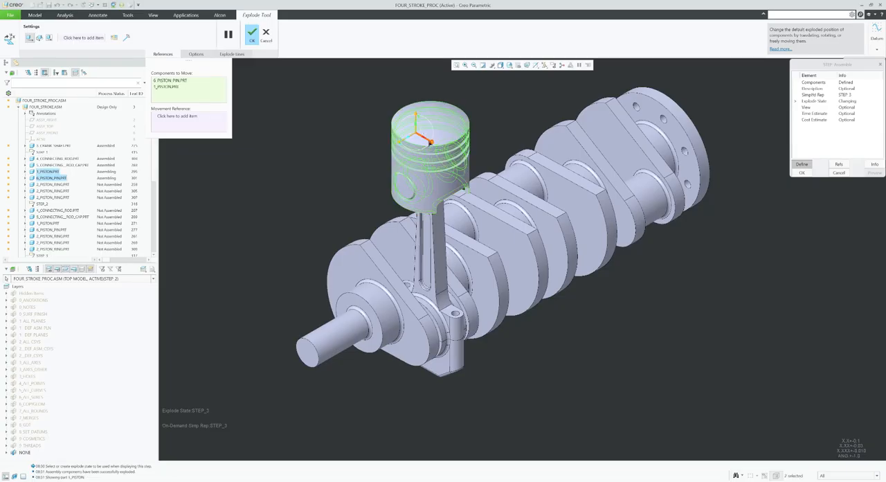
left_click_drag(416, 121, 424, 105)
Pull the piston pin out along its axis and offset the piston about 4.11 in the opposite direction.
left_click(411, 129)
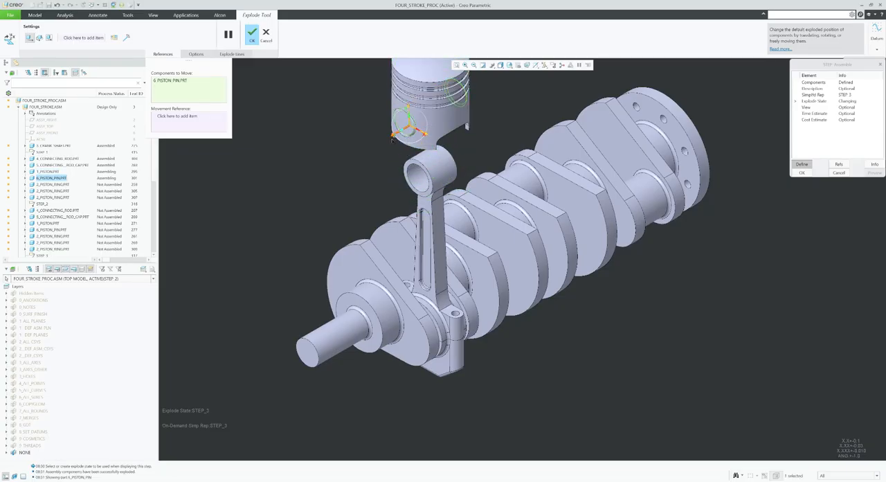
left_click_drag(409, 130, 319, 178)
left_click(429, 119)
left_click_drag(429, 119, 486, 142)
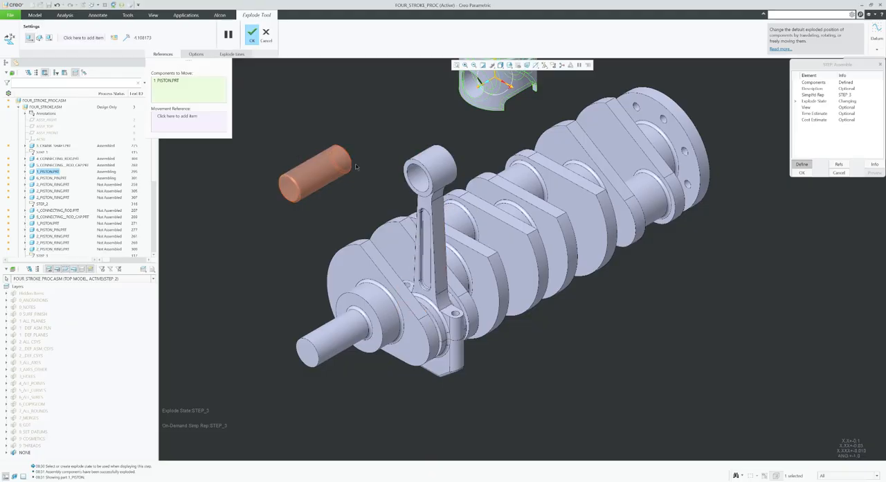
Create a cosmetic offset line from the piston pin's cylinder axis to the axis of the piston's pin bore.
left_click(127, 37)
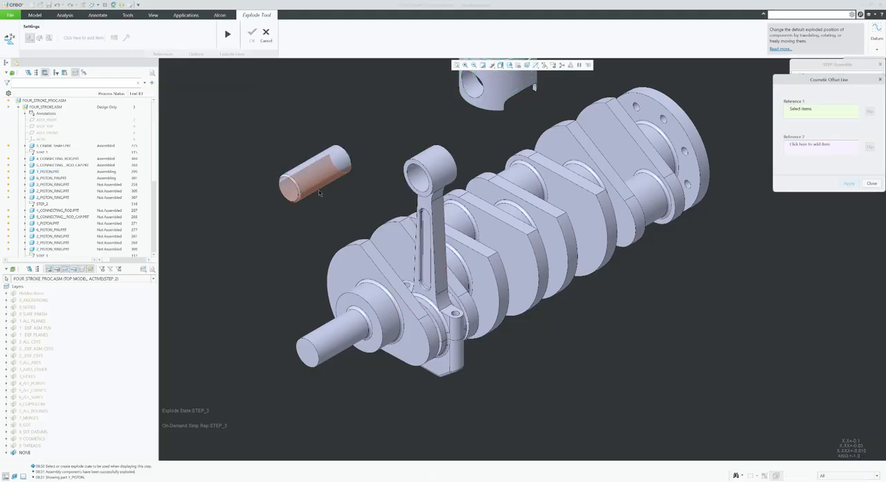
scroll(316, 219, "up", 3)
scroll(335, 182, "down", 3)
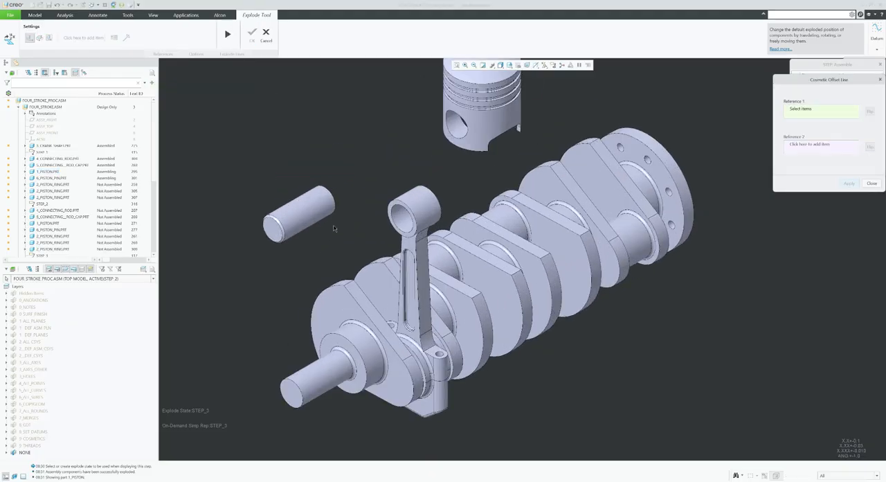
left_click(303, 221)
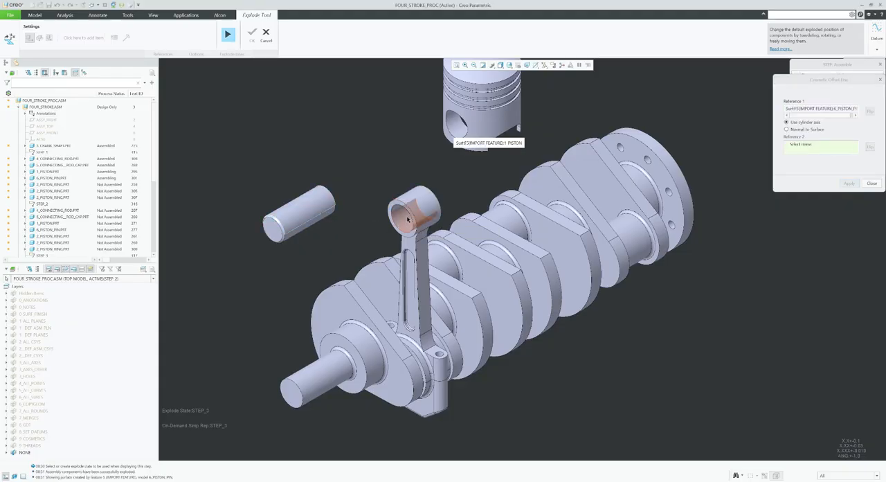
left_click(461, 130)
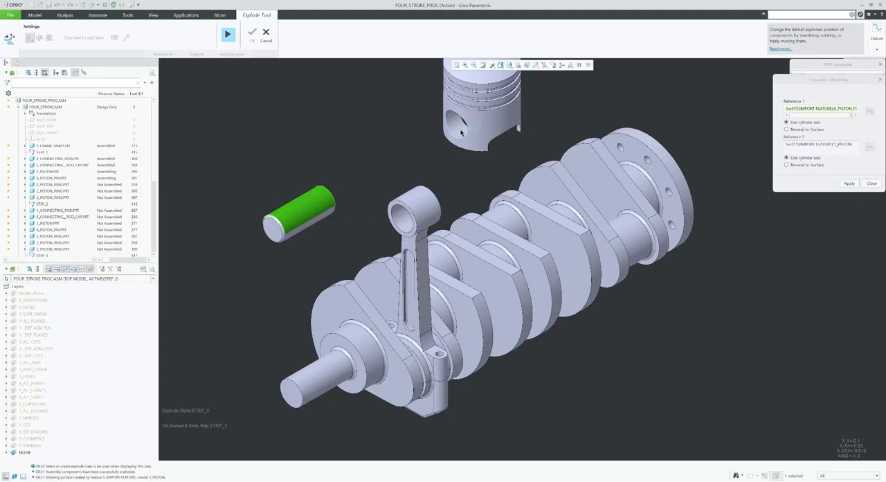
left_click(847, 185)
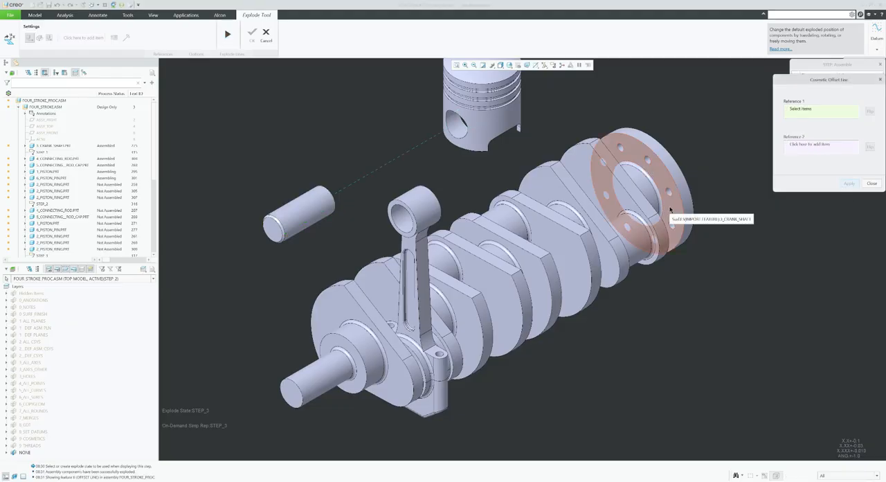
left_click(873, 183)
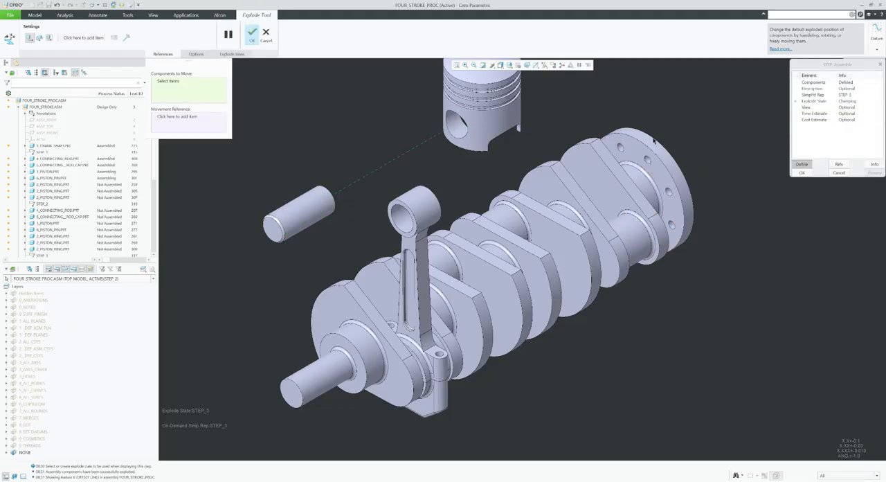
Delete the explode line between the piston pin and the piston.
left_click(232, 55)
left_click(369, 173)
left_click(247, 75)
Create a cosmetic offset line from the piston pin's cylinder axis to the connecting rod's small-end bore axis.
left_click(222, 75)
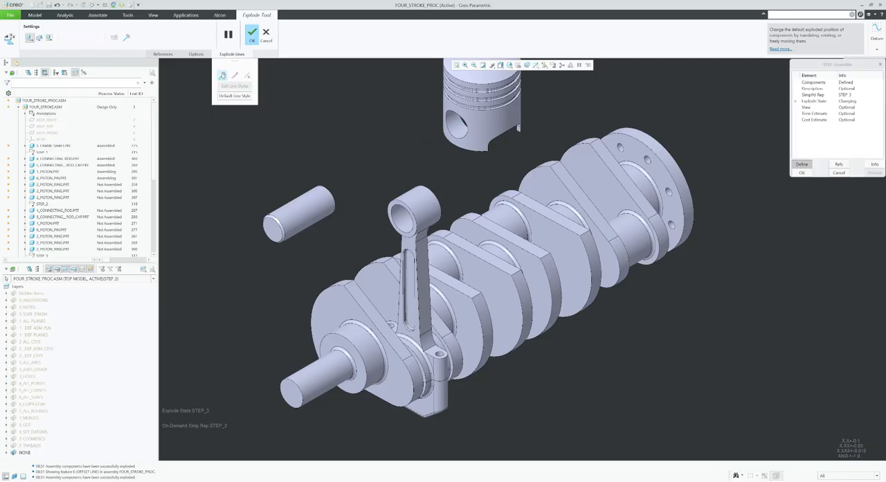
left_click(312, 209)
left_click(647, 208)
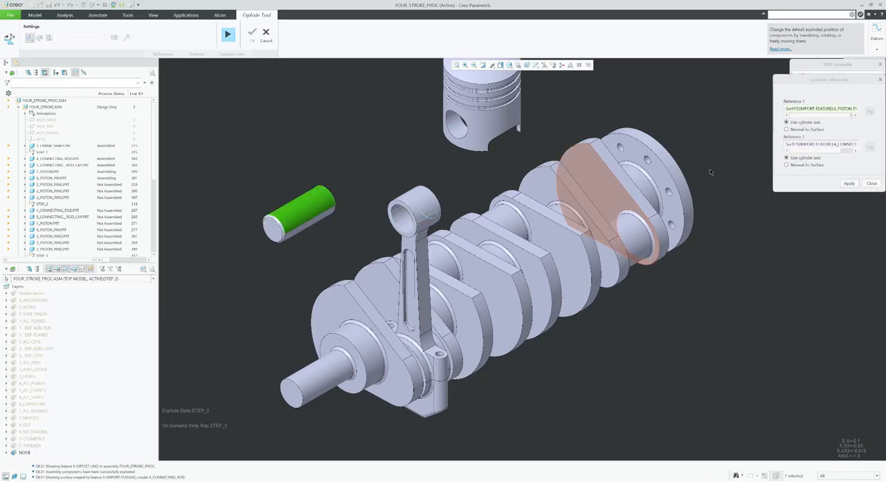
left_click(849, 183)
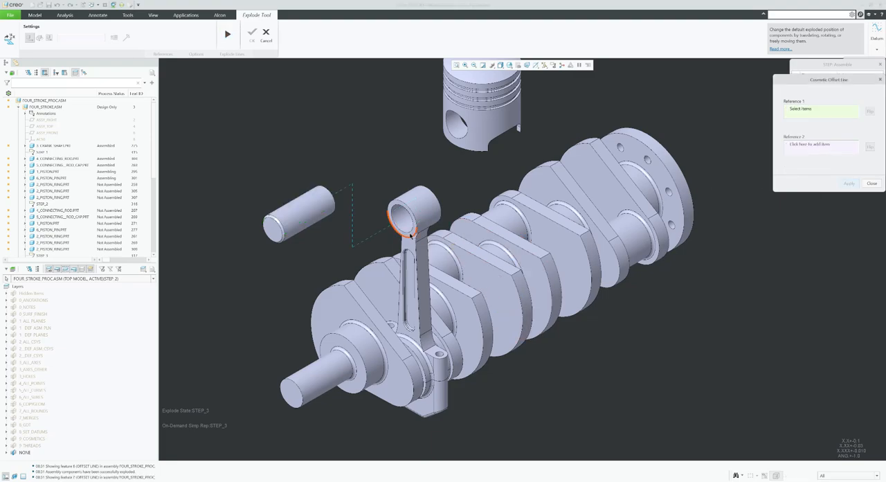
Create a cosmetic offset line from the connecting rod's small-end bore axis to the piston's pin bore axis.
left_click(418, 211)
left_click(457, 126)
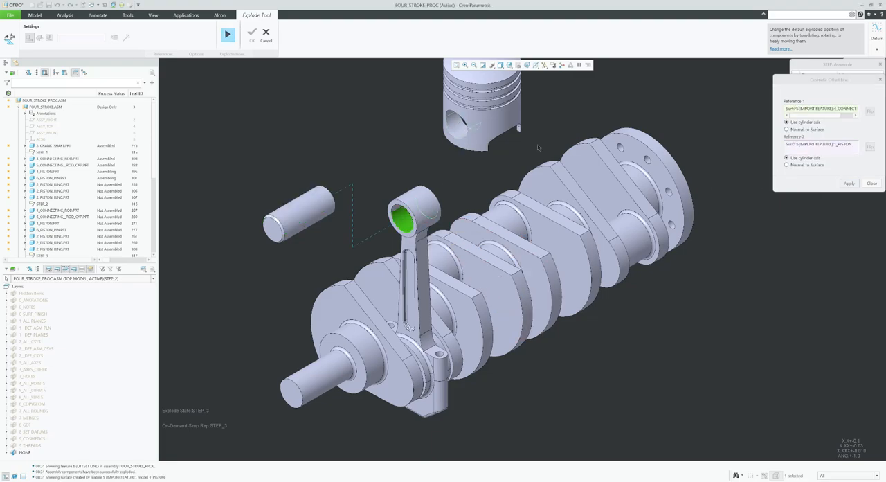
left_click(849, 183)
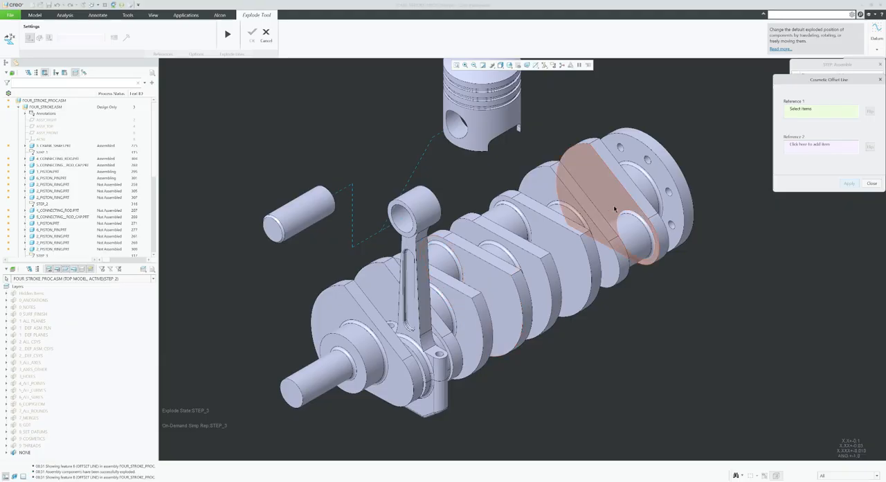
left_click(872, 183)
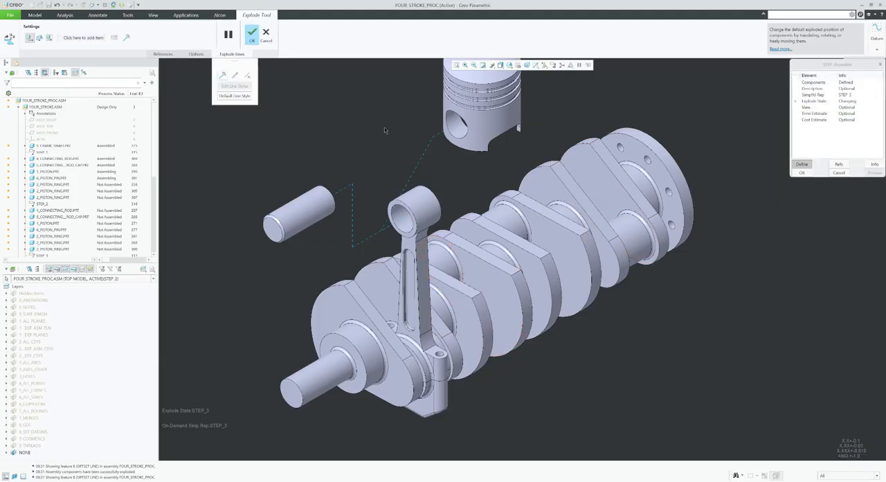
Try shifting the jog points of the explode line between the connecting rod and piston, and delete that line.
left_click(423, 165)
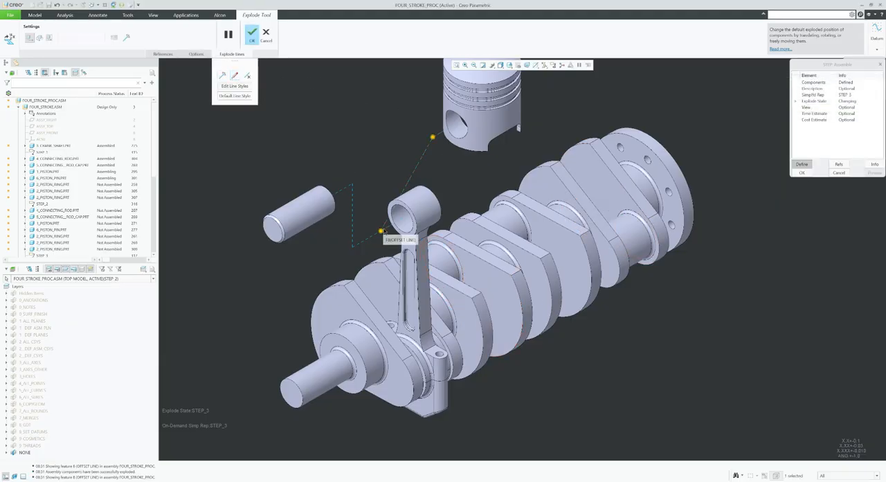
left_click_drag(382, 231, 449, 205)
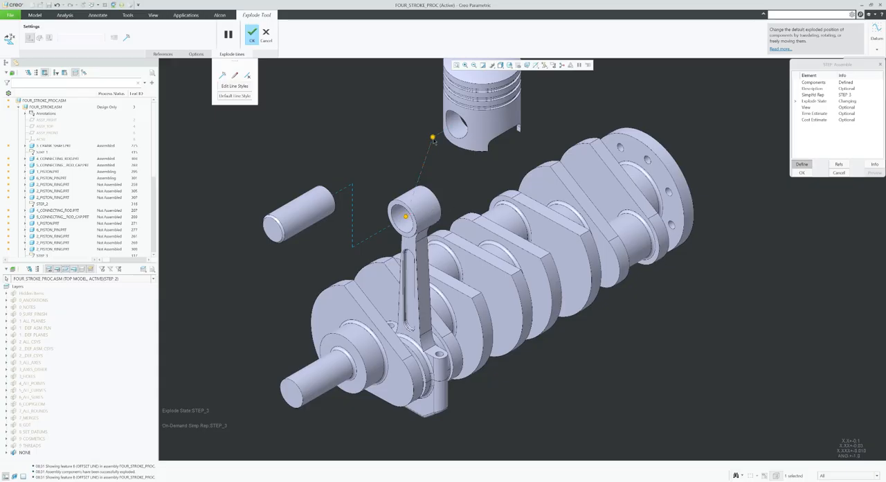
middle_click_drag(435, 170, 407, 176)
scroll(463, 193, "up", 3)
scroll(339, 188, "down", 7)
mouse_move(378, 217)
middle_mouse_down()
mouse_move(390, 222)
mouse_move(378, 218)
middle_mouse_up()
scroll(378, 218, "up", 3)
scroll(536, 283, "down", 2)
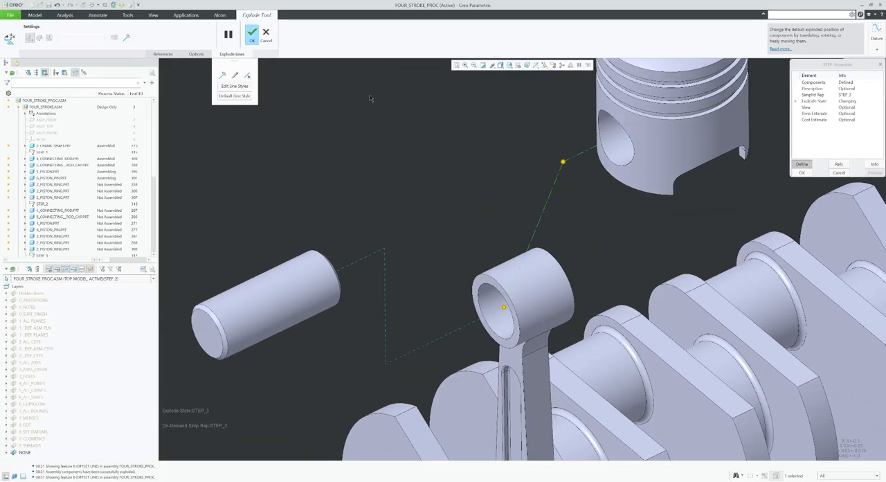
left_click(247, 75)
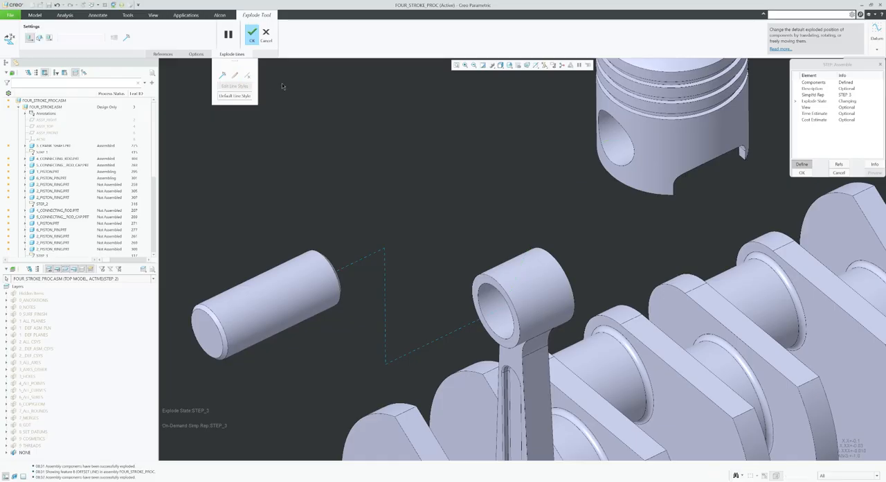
Try a new cosmetic offset line from the piston to the connecting rod's small end using cylinder axes, and delete it.
left_click(223, 75)
left_click(654, 138)
middle_click_drag(619, 201, 553, 257)
left_click(244, 343)
scroll(526, 257, "up", 3)
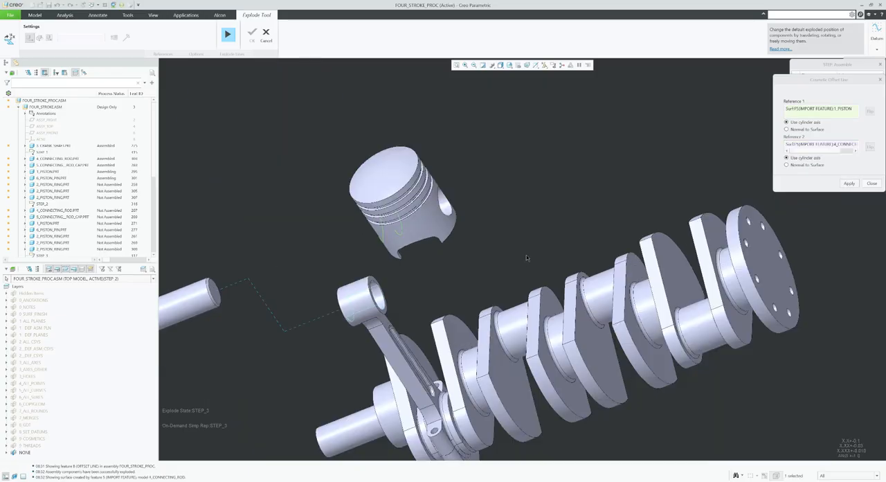
middle_click(526, 256)
scroll(527, 253, "up", 4)
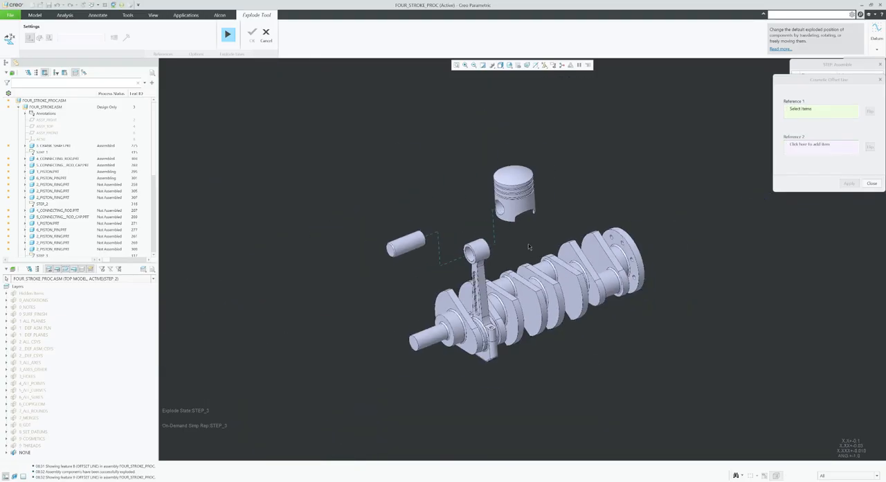
scroll(528, 249, "down", 4)
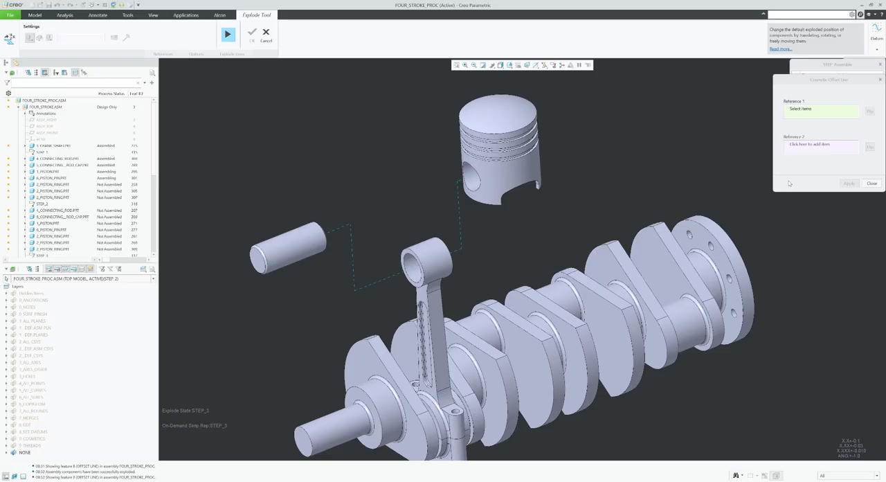
left_click(872, 183)
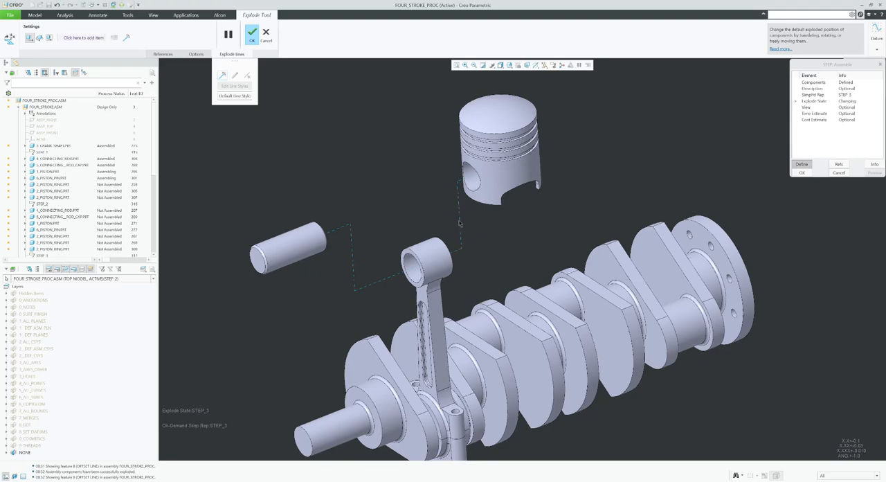
left_click(246, 75)
Move the piston about 4.03 back along the pin axis and fine-tune its position above the connecting rod.
left_click(518, 127)
left_click_drag(497, 133, 410, 173)
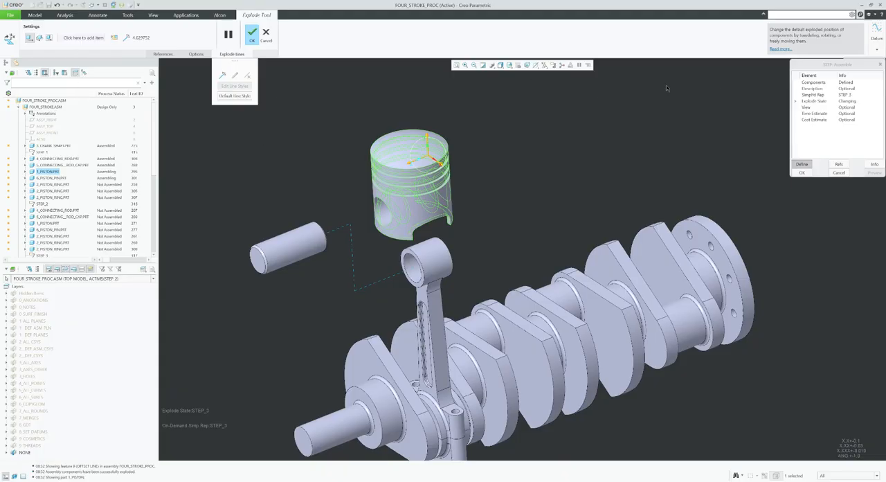
middle_click_drag(419, 196, 388, 175)
left_click_drag(418, 158, 428, 157)
middle_click_drag(457, 204, 445, 144)
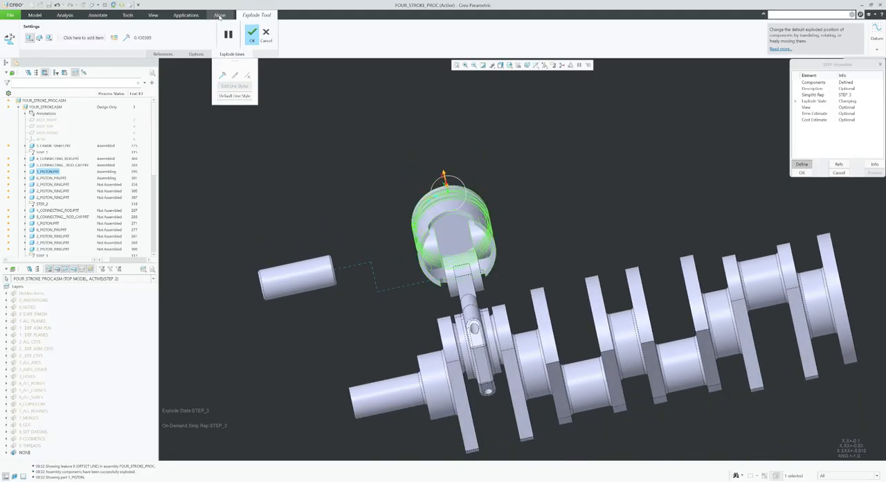
Create a cosmetic offset line from the piston skirt's cylinder axis to the connecting rod's small-end axis.
left_click(222, 75)
left_click(454, 234)
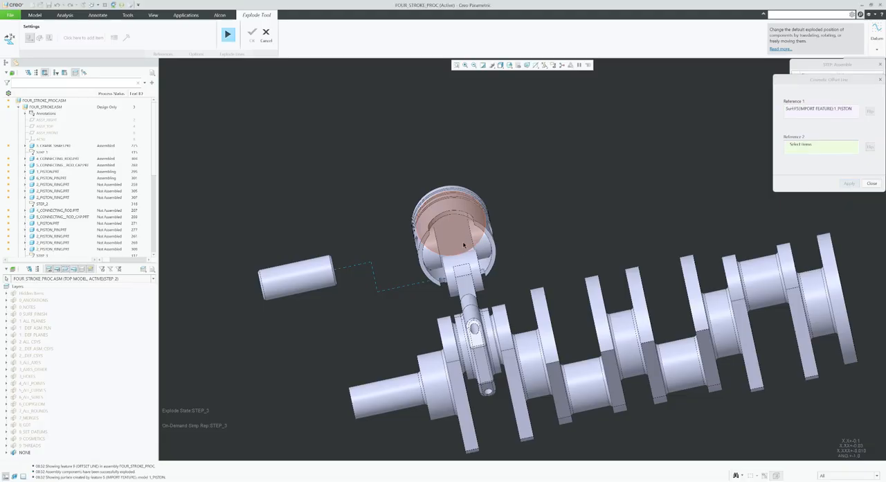
key("ctrl+d")
scroll(462, 254, "up", 5)
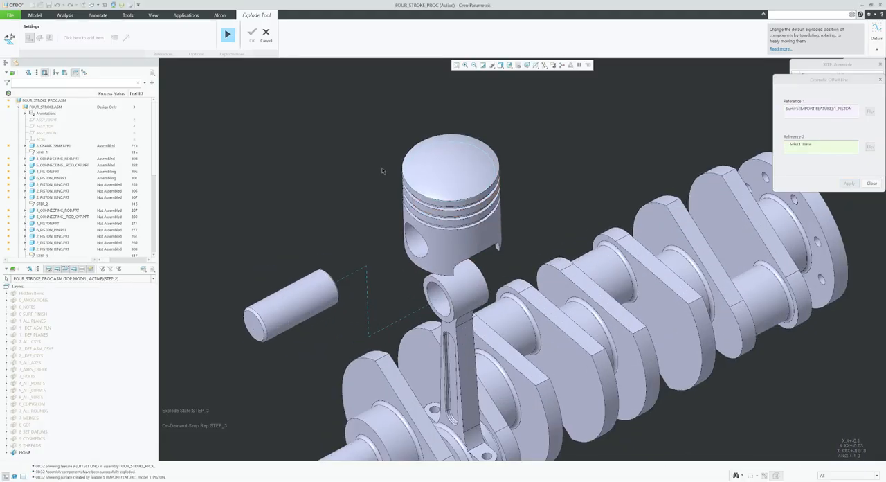
left_click(816, 109)
left_click(459, 295)
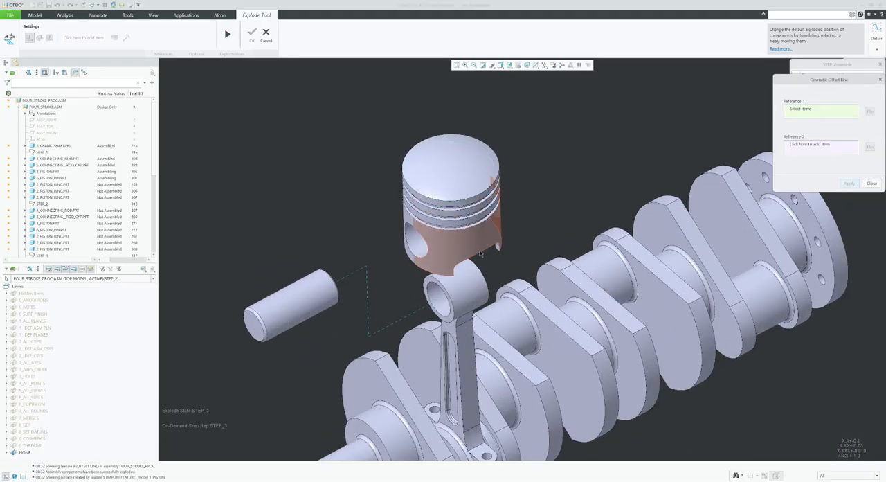
scroll(461, 297, "up", 3)
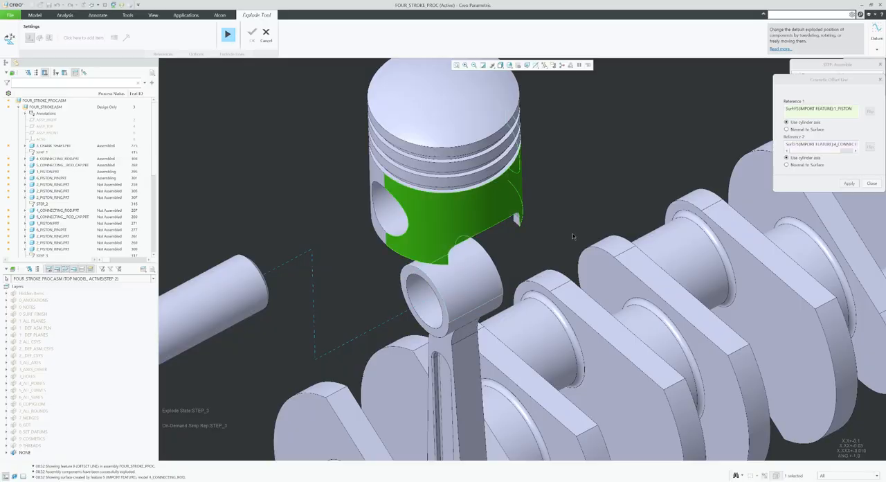
left_click(849, 183)
Reposition the jog points of the new explode line so it runs straight from inside the piston to the rod's small end.
middle_click_drag(550, 254, 571, 335)
left_click(578, 335)
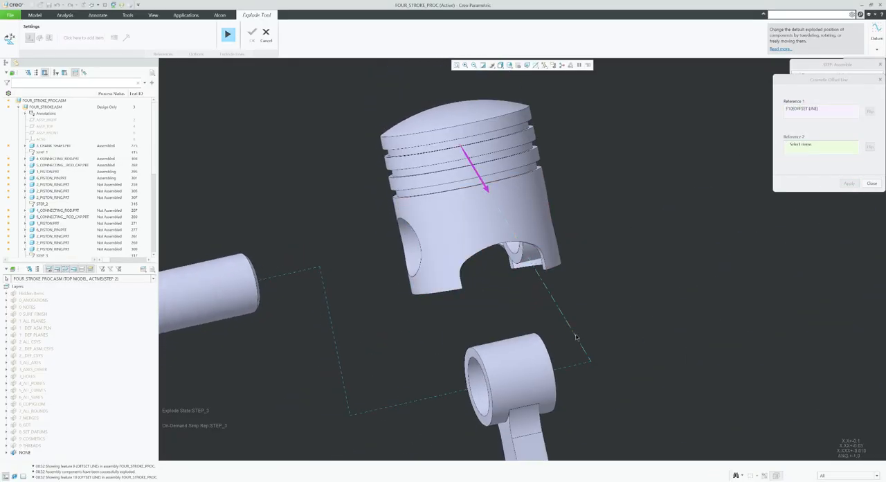
scroll(576, 337, "down", 1)
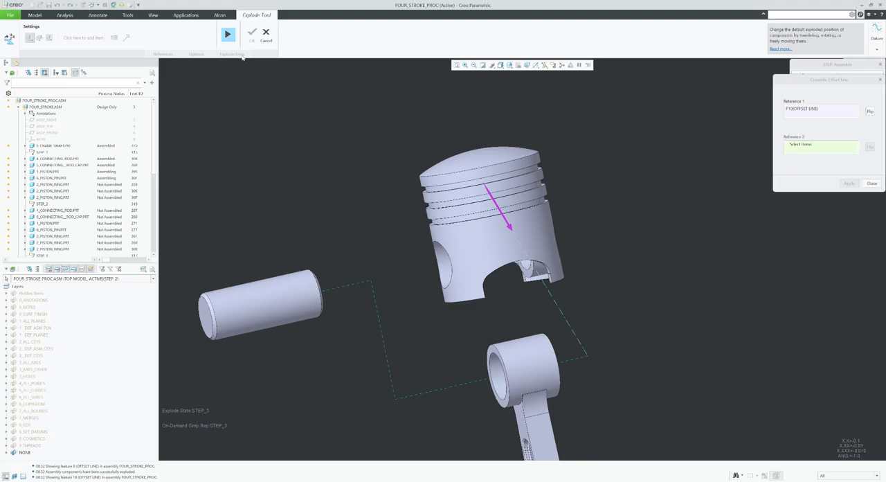
left_click(872, 183)
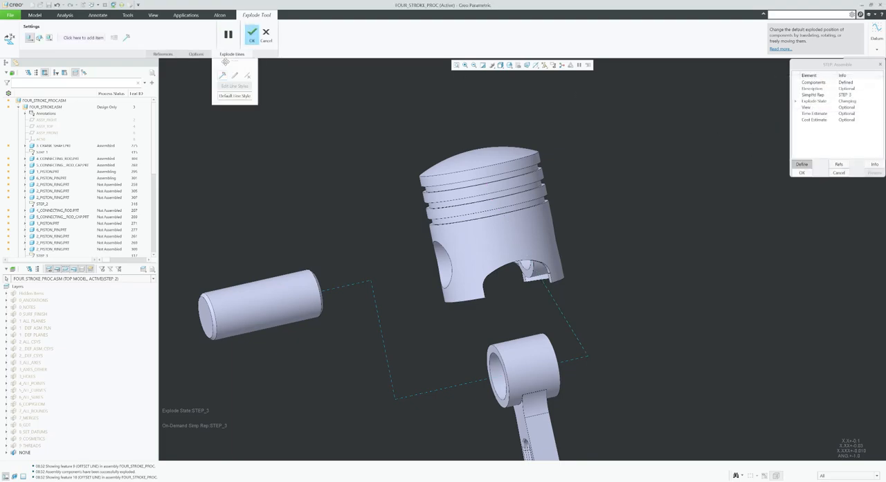
left_click(565, 362)
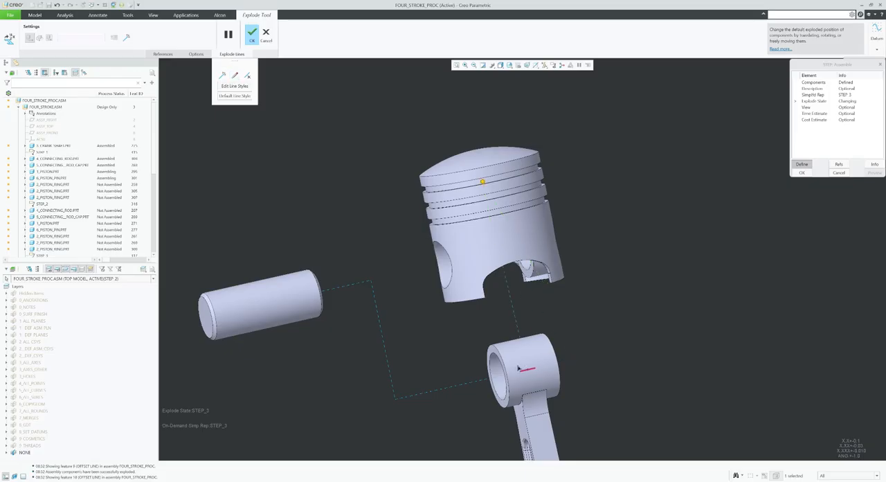
scroll(477, 271, "down", 3)
scroll(477, 272, "up", 5)
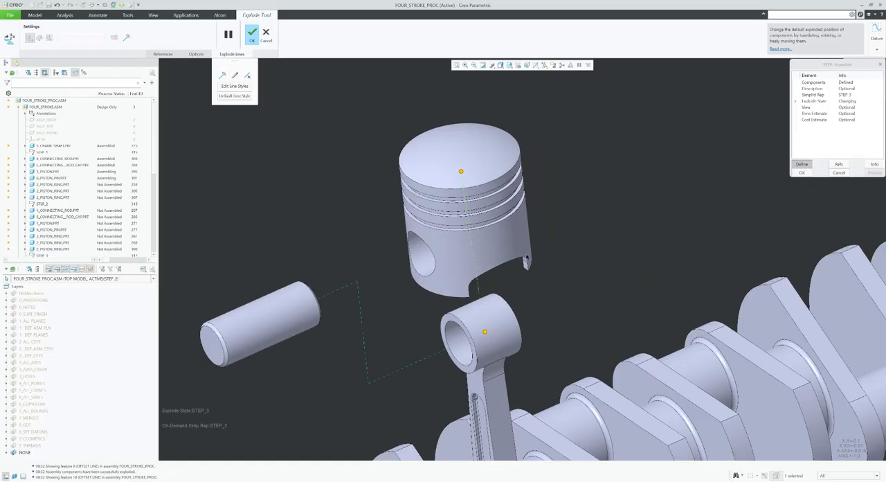
left_click_drag(461, 172, 467, 225)
middle_click_drag(614, 217, 612, 207)
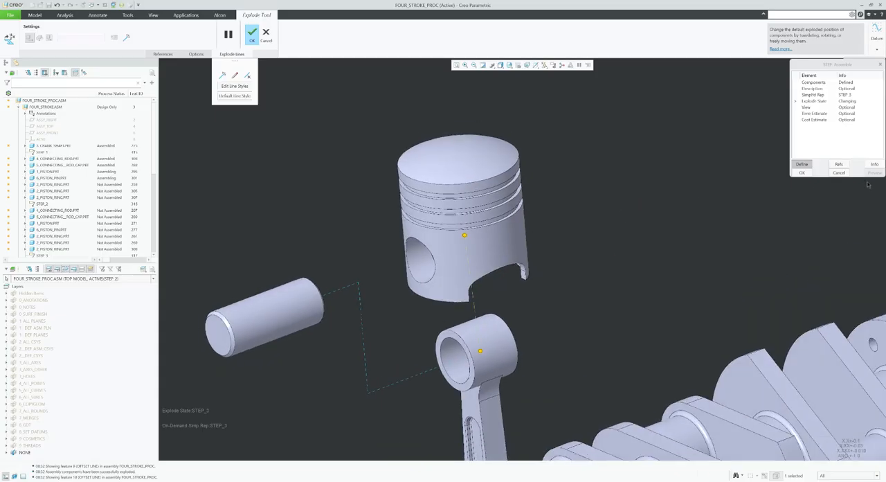
left_click(251, 38)
Edit the Step_3 explode positions, moving the piston about 1.86 toward the piston pin along the pin axis.
scroll(493, 240, "down", 2)
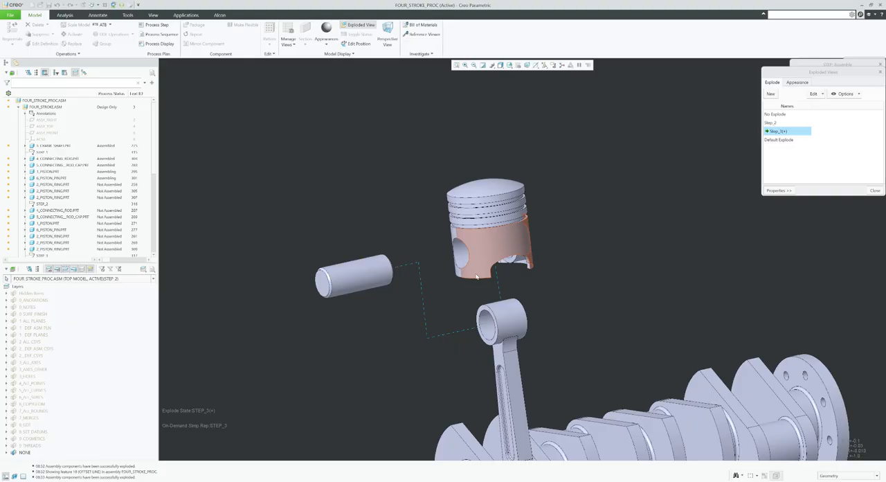
scroll(458, 274, "up", 2)
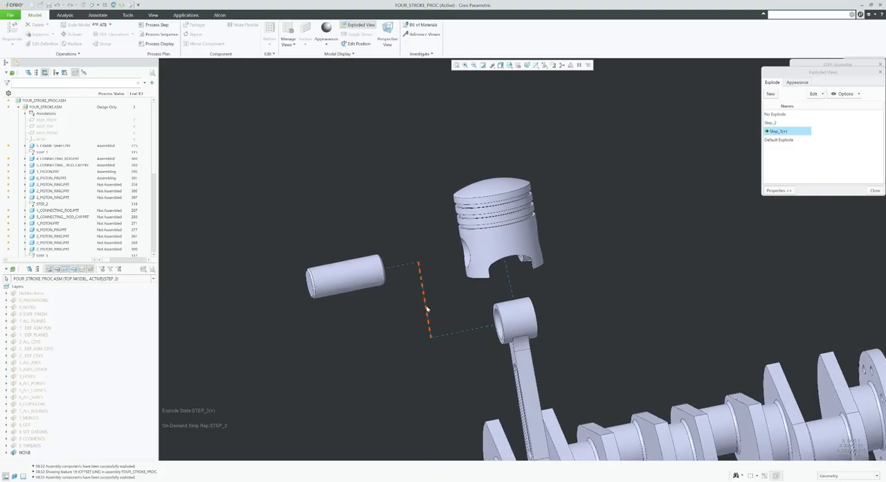
left_click(493, 239)
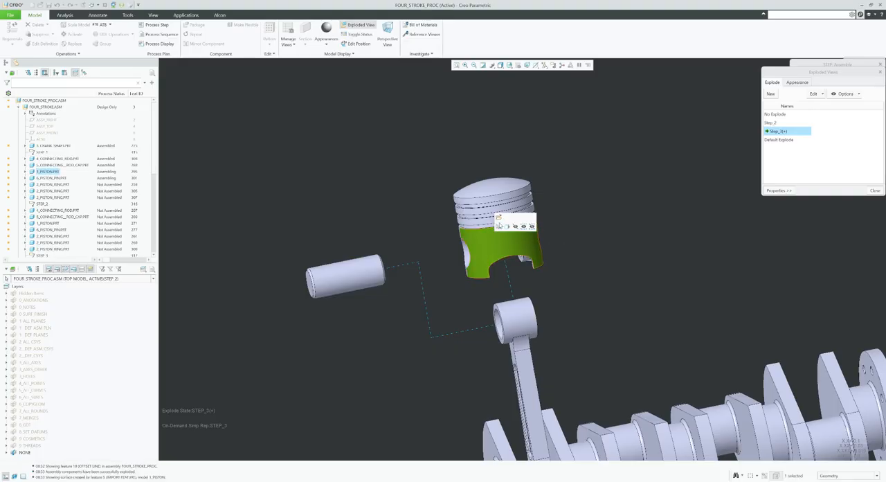
left_click(820, 93)
left_click(831, 156)
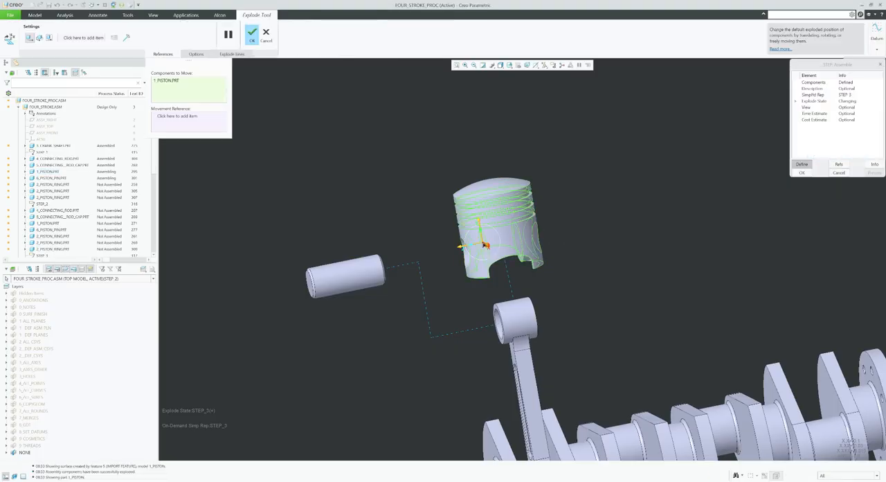
left_click_drag(478, 245, 436, 254)
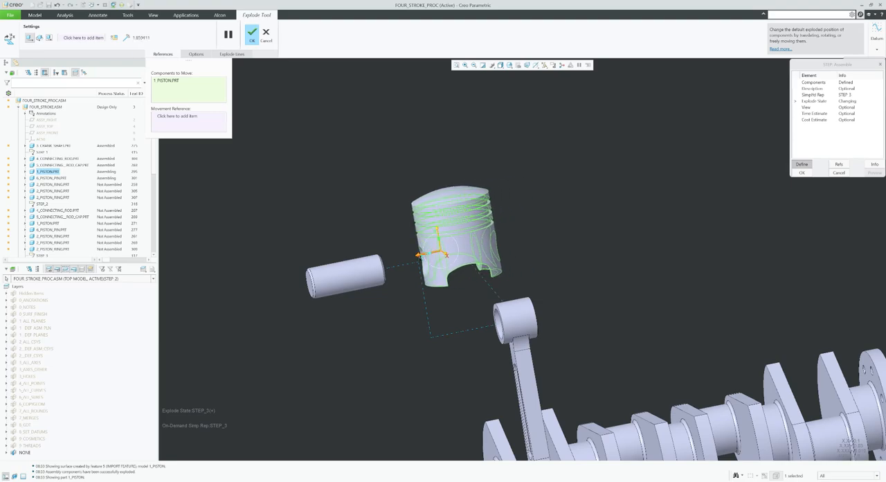
Shift both jog points of the explode line between piston pin and connecting rod so it passes through the piston's pin bore.
left_click(408, 269)
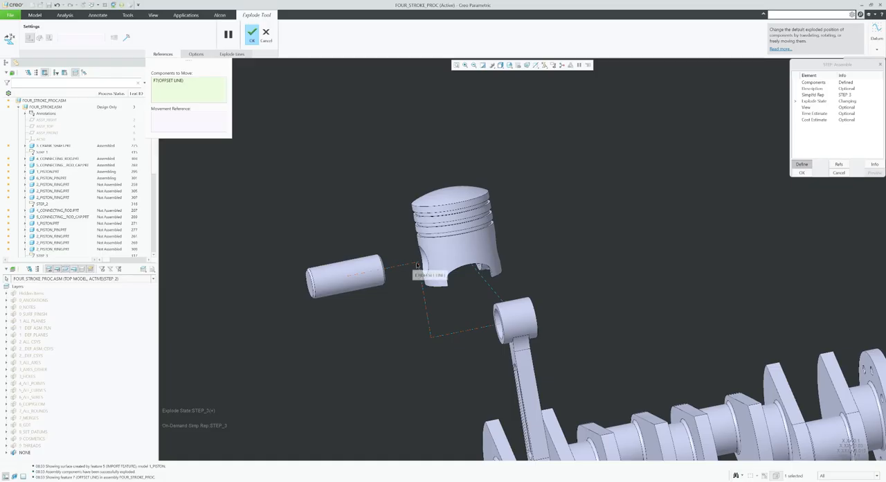
left_click(232, 54)
left_click(235, 75)
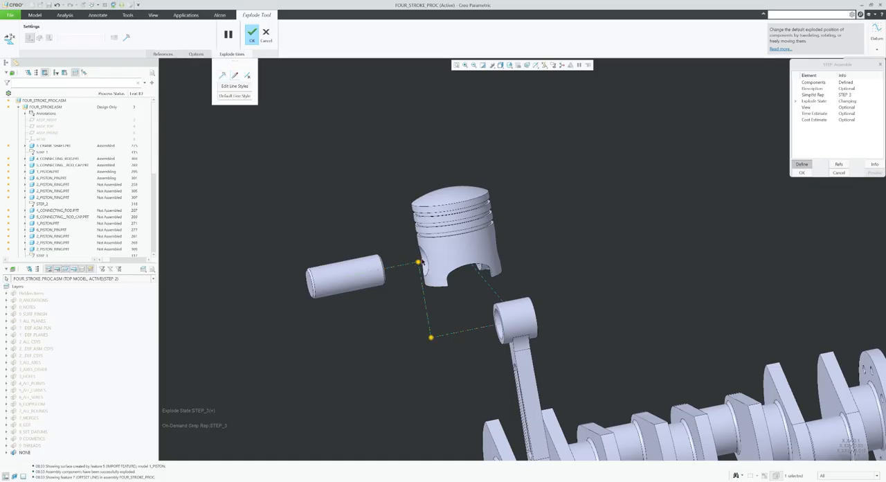
left_click_drag(419, 262, 441, 257)
mouse_move(464, 320)
middle_mouse_down()
mouse_move(504, 329)
mouse_move(480, 324)
middle_mouse_up()
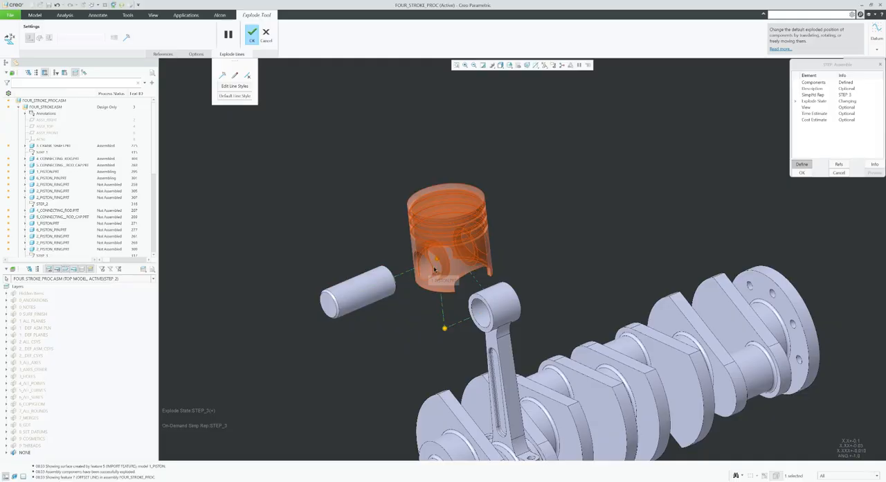
middle_click_drag(493, 296, 504, 285)
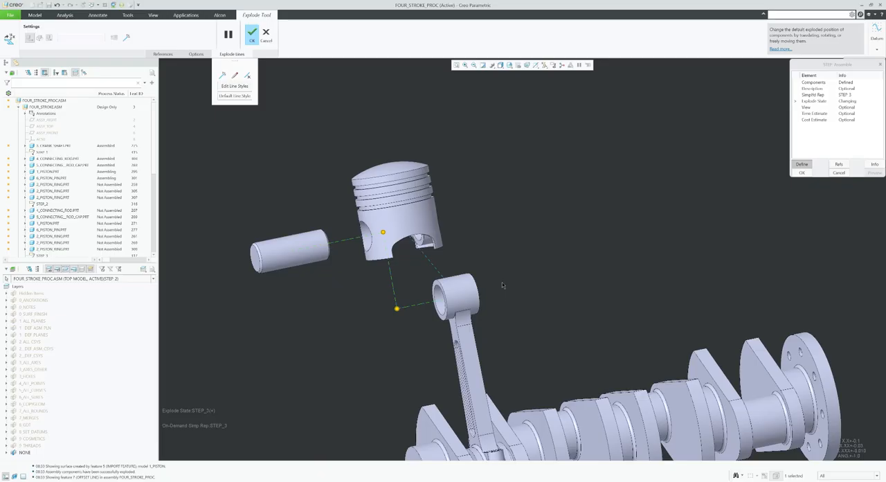
Accept the edited explode positions and save the changes to explode state Step_3.
left_click(252, 35)
right_click(786, 133)
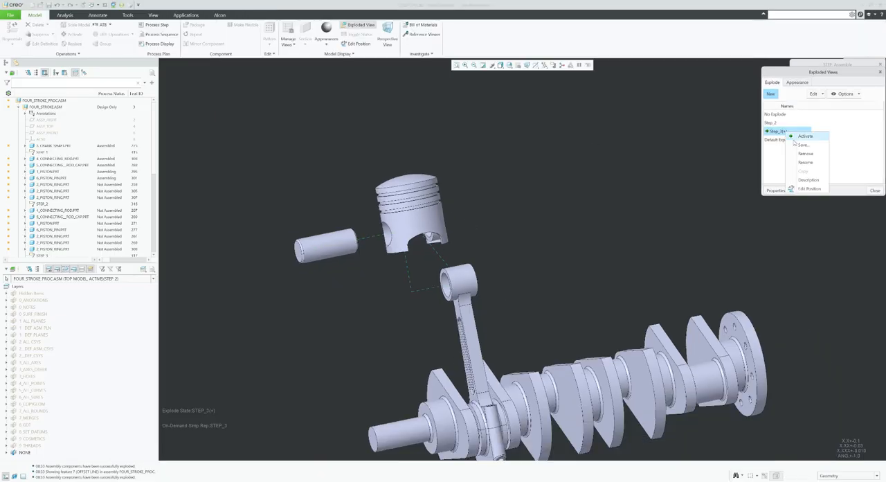
left_click(802, 176)
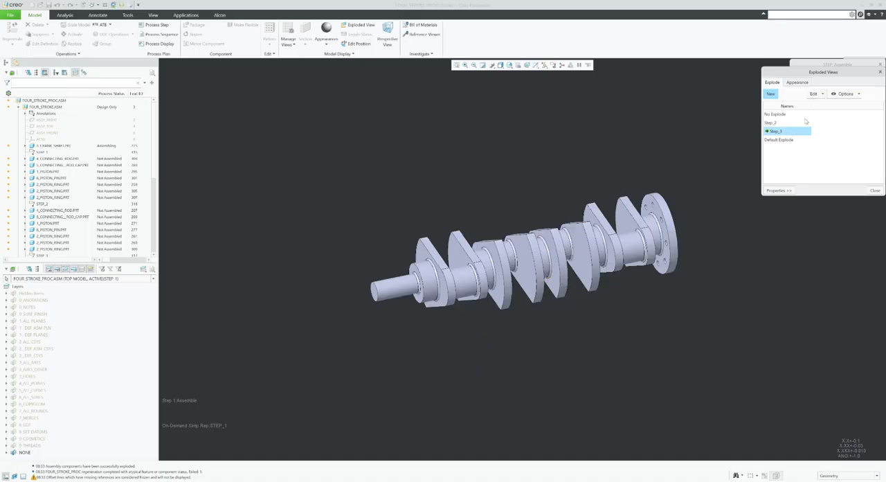
middle_click_drag(551, 200, 588, 210)
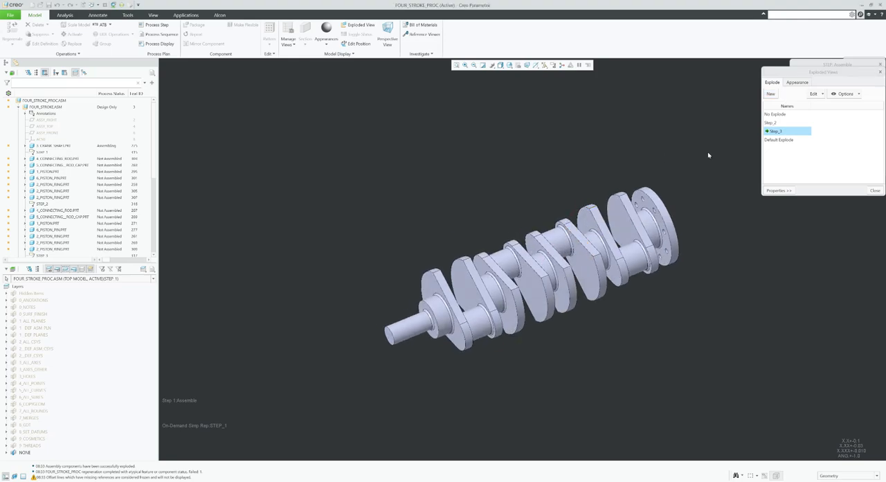
left_click(816, 94)
left_click(815, 153)
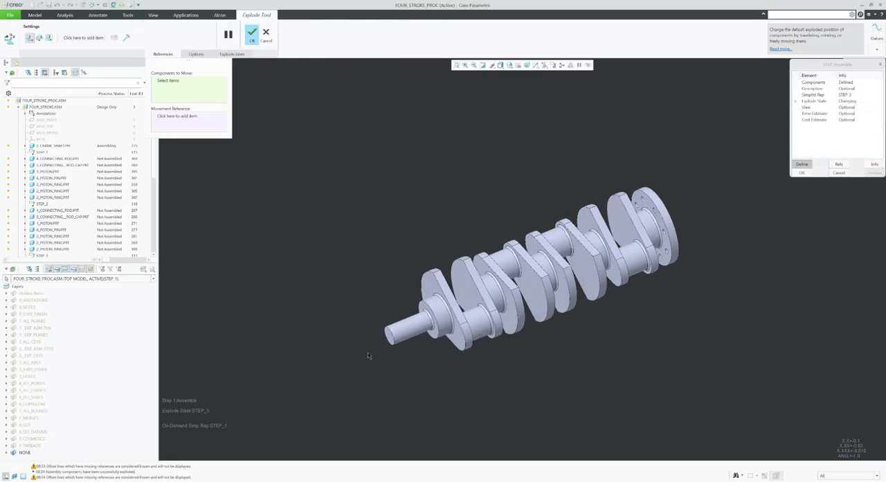
scroll(379, 351, "down", 5)
scroll(378, 351, "up", 5)
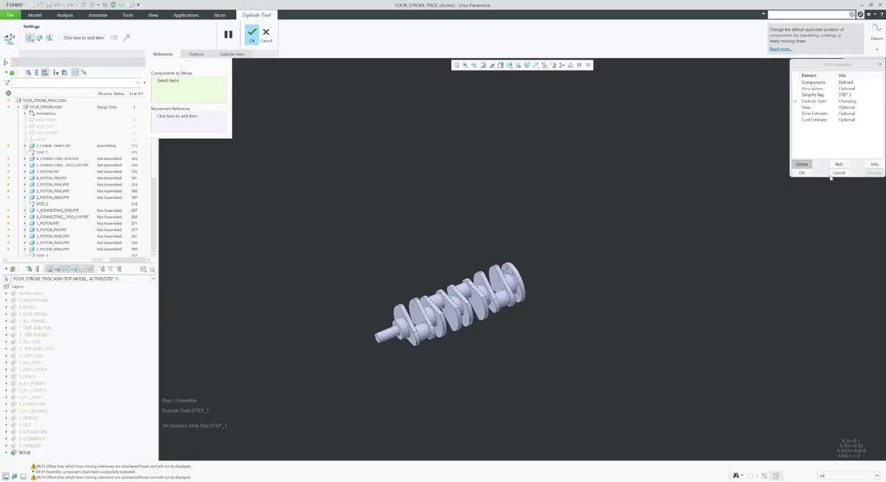
left_click(266, 33)
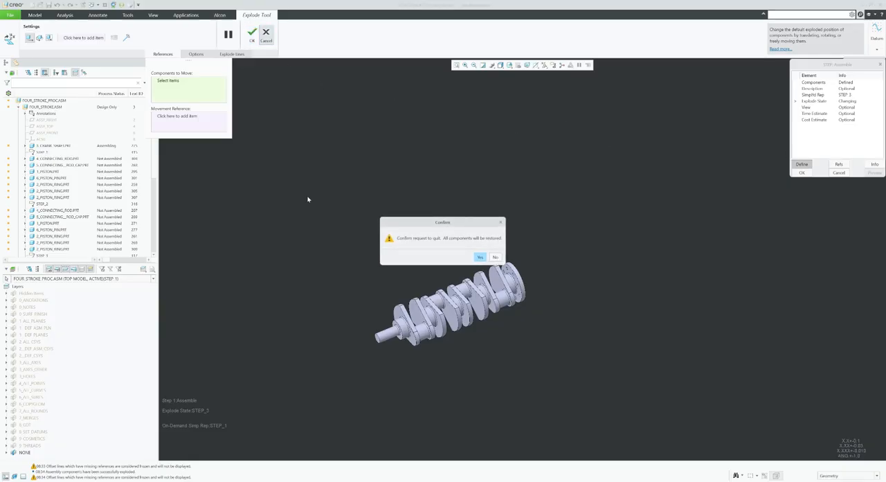
left_click(479, 256)
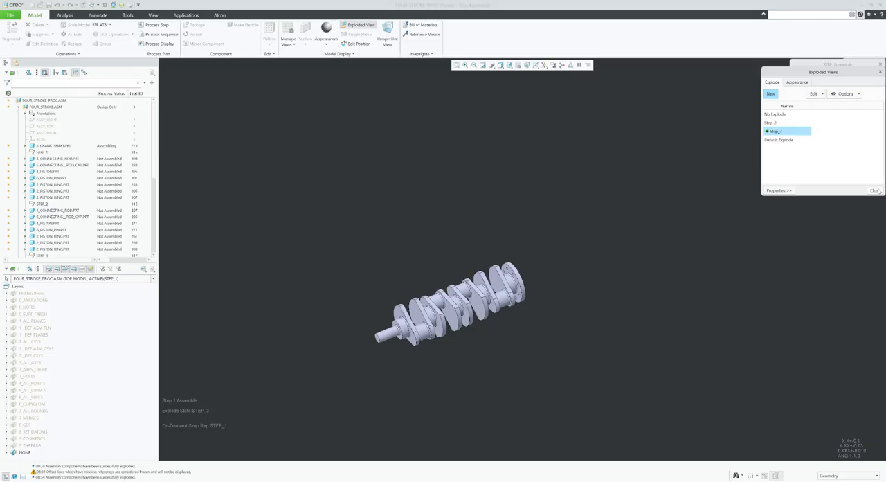
Close the exploded views and activate Step_3 as the simplified representation of the assemble step.
left_click(455, 65)
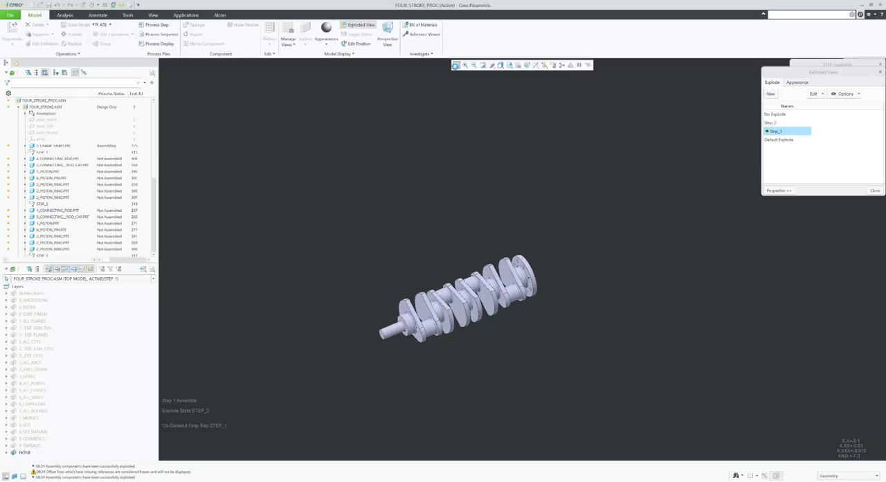
left_click(875, 191)
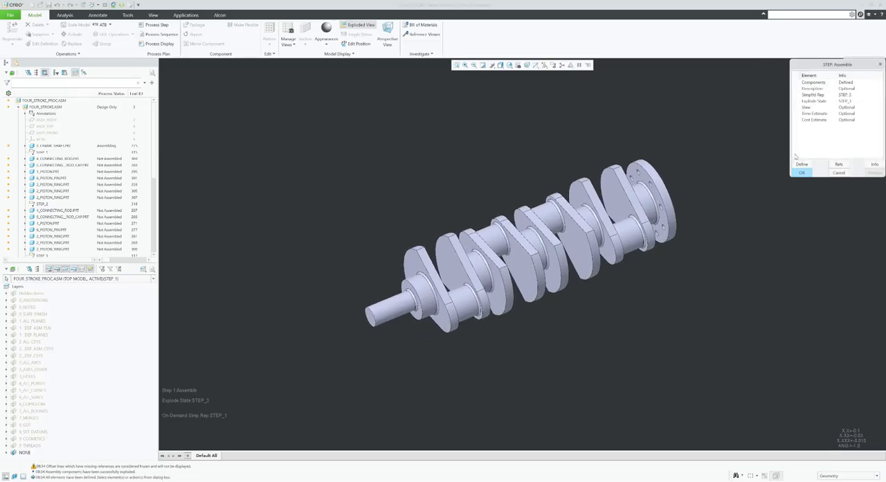
left_click(812, 94)
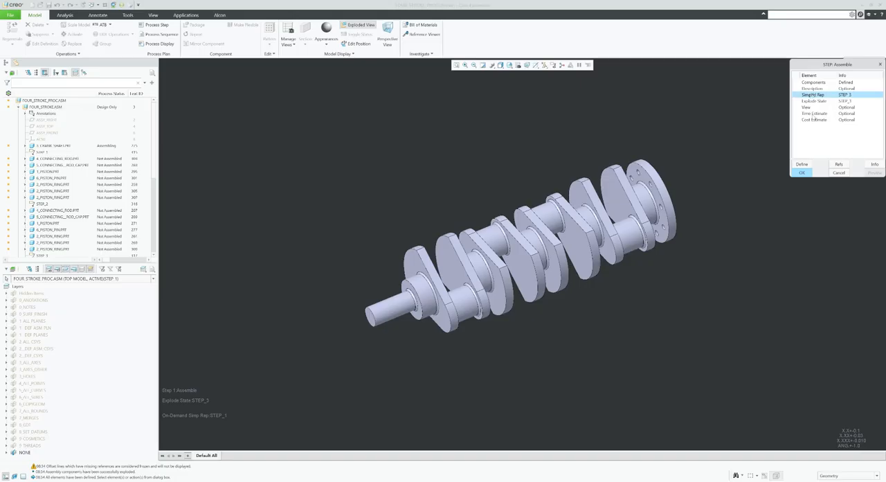
left_click(804, 165)
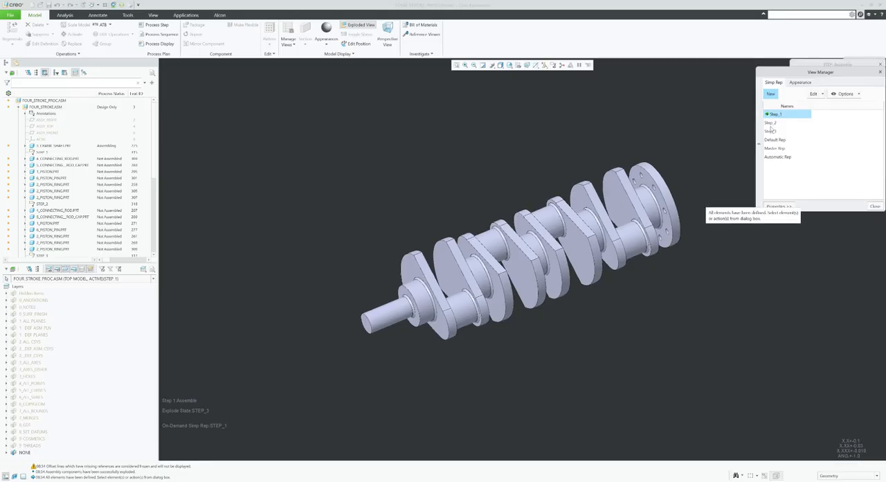
left_click(774, 131)
double_click(776, 133)
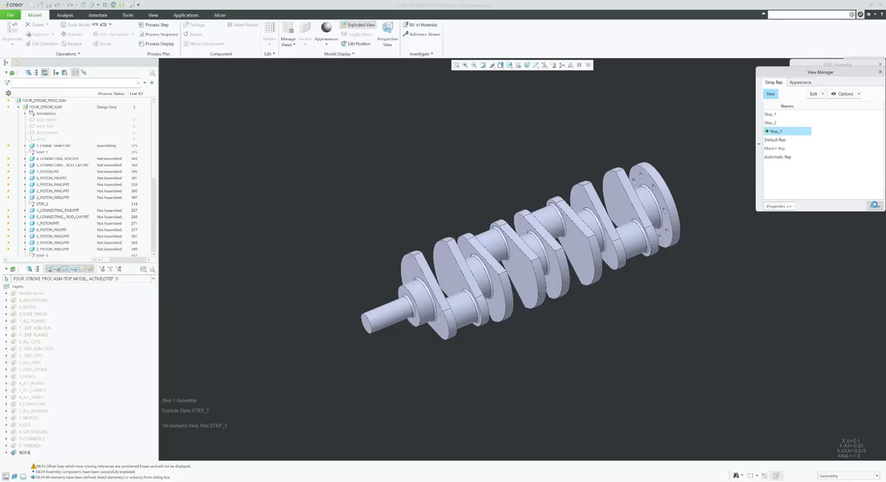
left_click(875, 206)
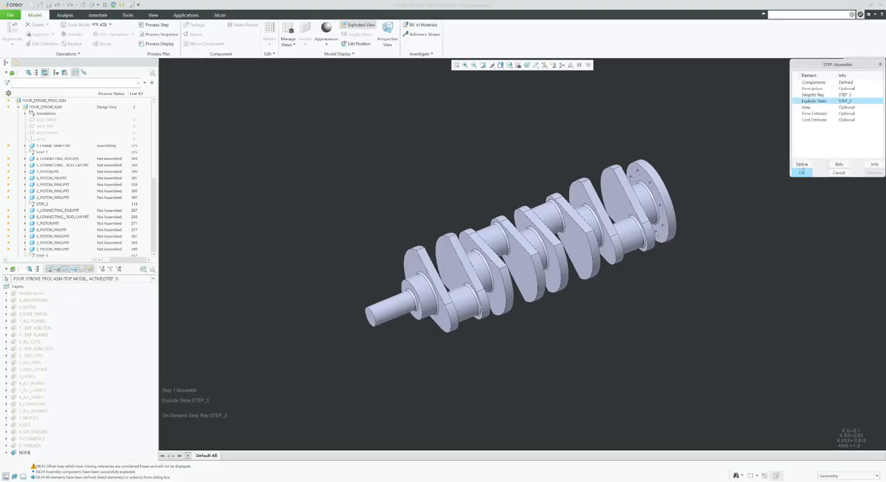
left_click(803, 164)
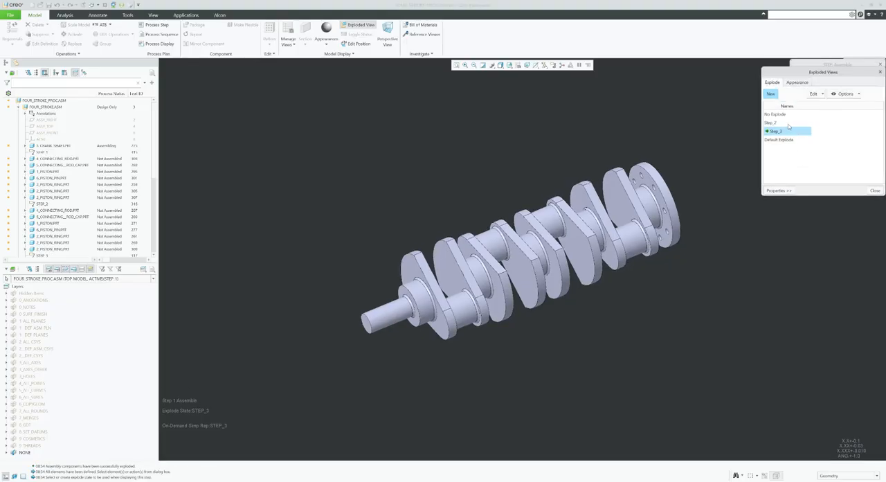
left_click(820, 95)
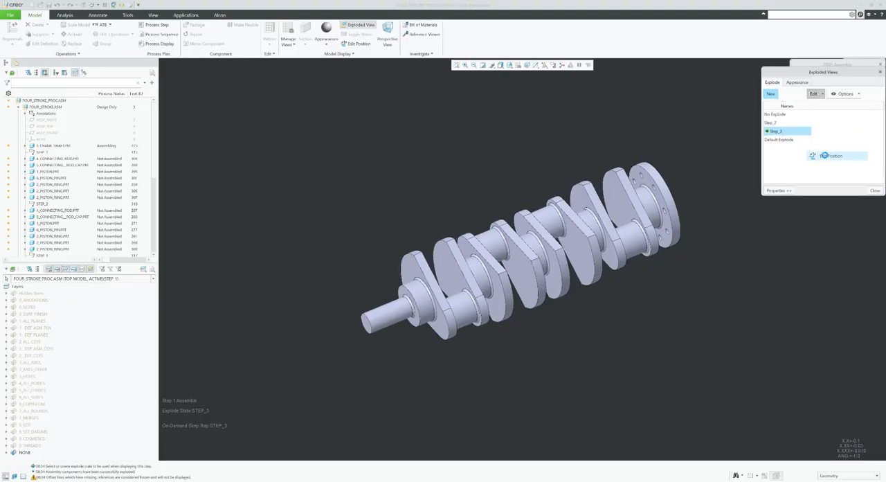
left_click(817, 152)
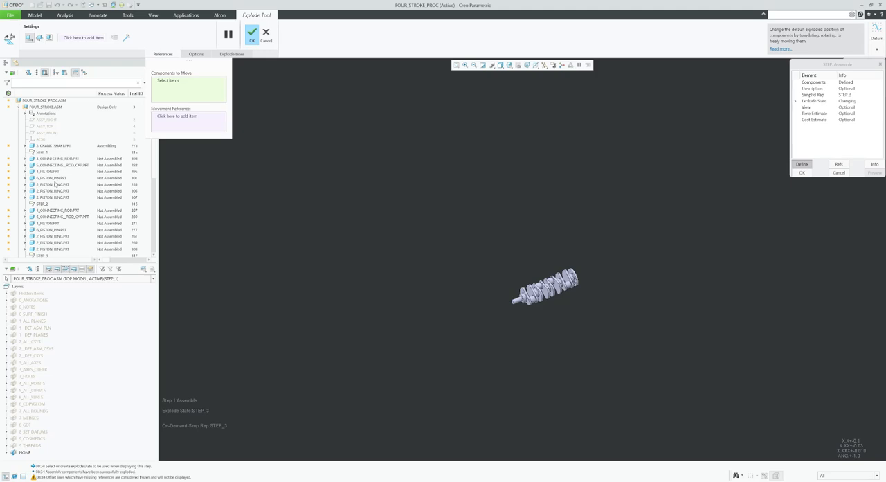
scroll(387, 282, "up", 4)
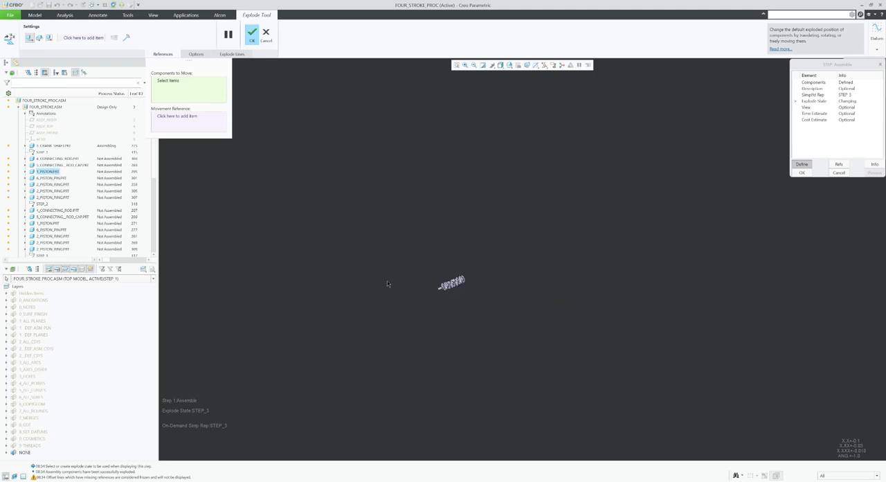
left_click(455, 65)
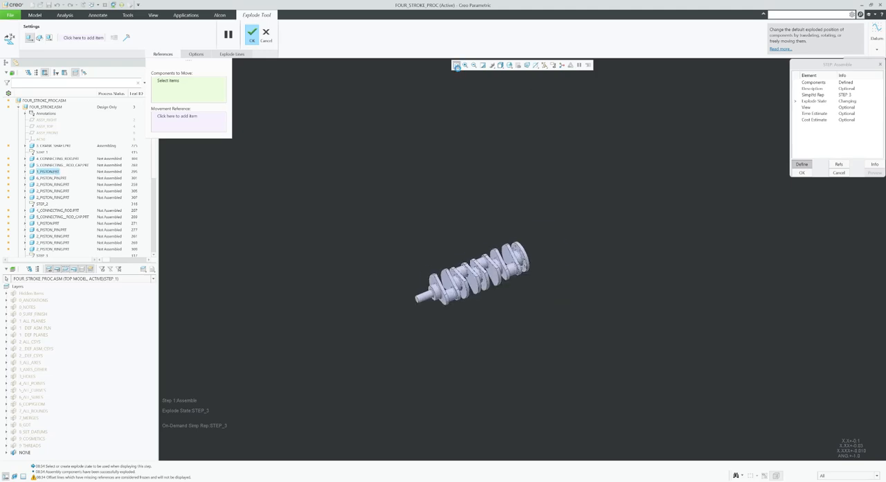
left_click(267, 36)
left_click(478, 259)
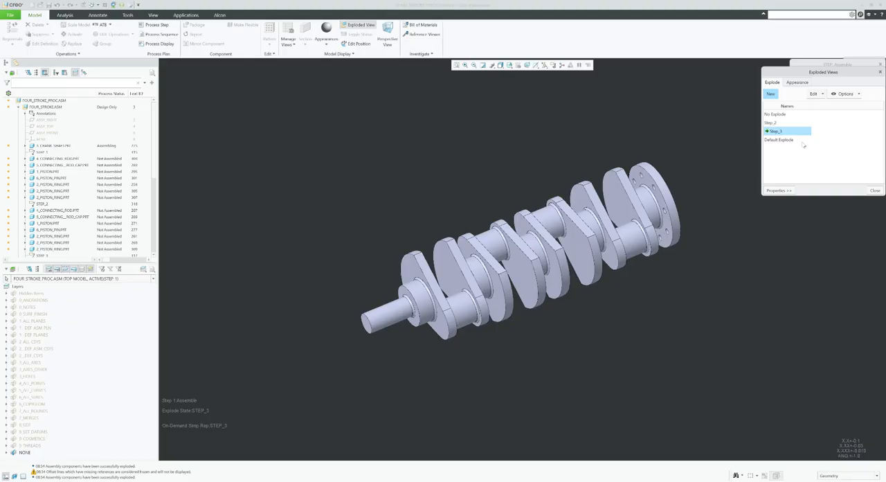
Accept the assemble step's definition with simplified representation and explode state STEP_3.
left_click(801, 172)
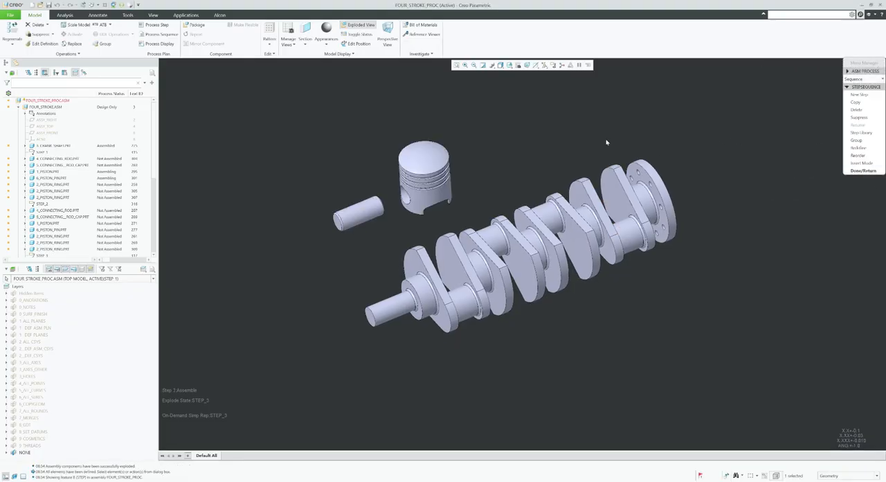
Finish the step sequence and open the STEP 2: Assemble process step for redefinition, agreeing to unexplode the assembly.
middle_click_drag(466, 203, 463, 193)
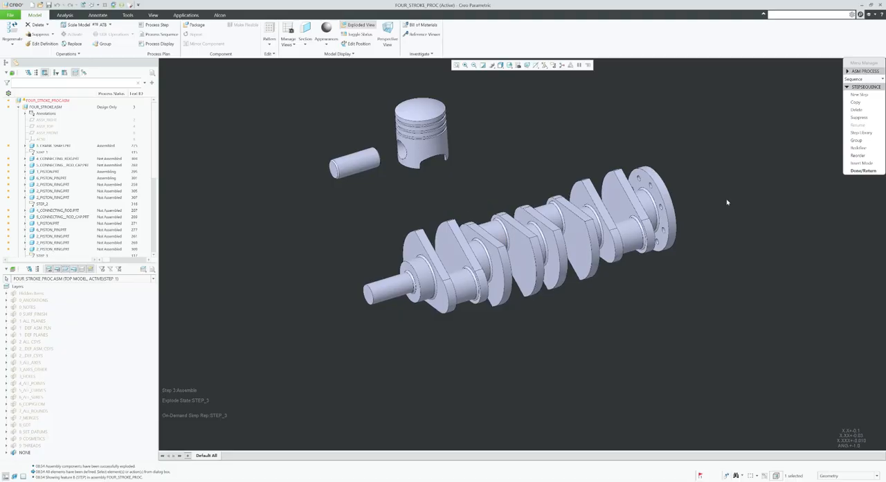
left_click(862, 170)
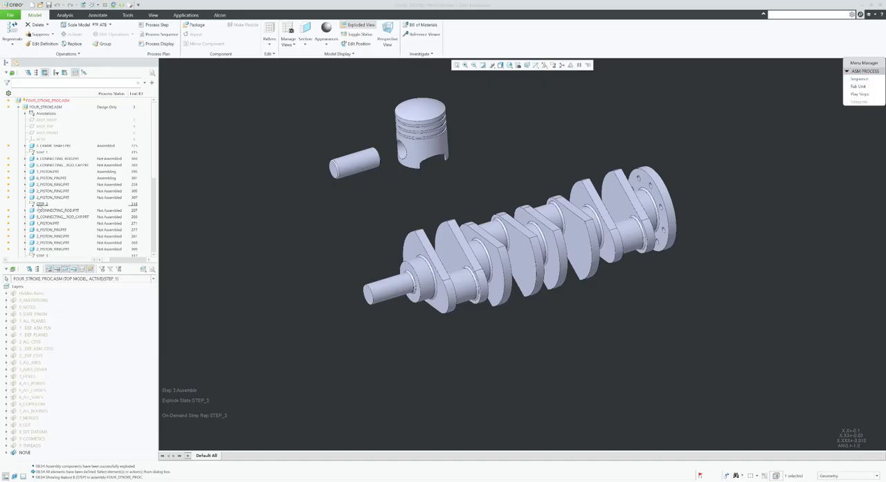
right_click(26, 204)
left_click(133, 169)
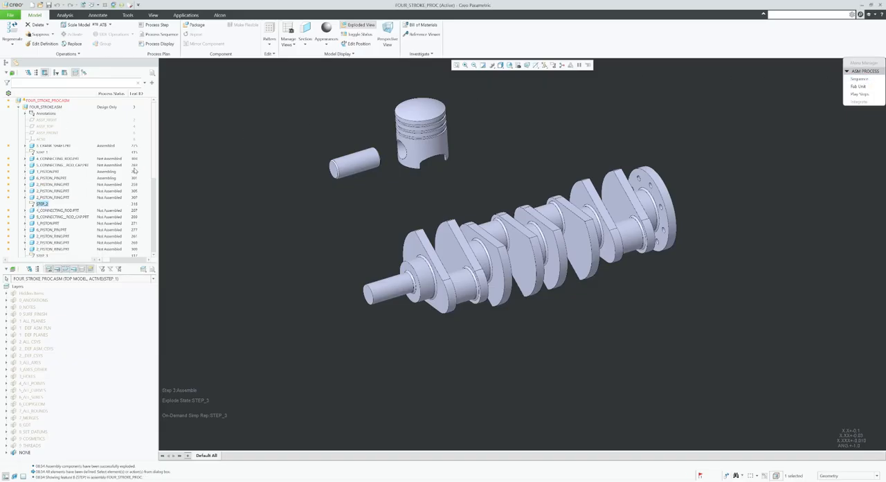
left_click_drag(154, 150, 153, 227)
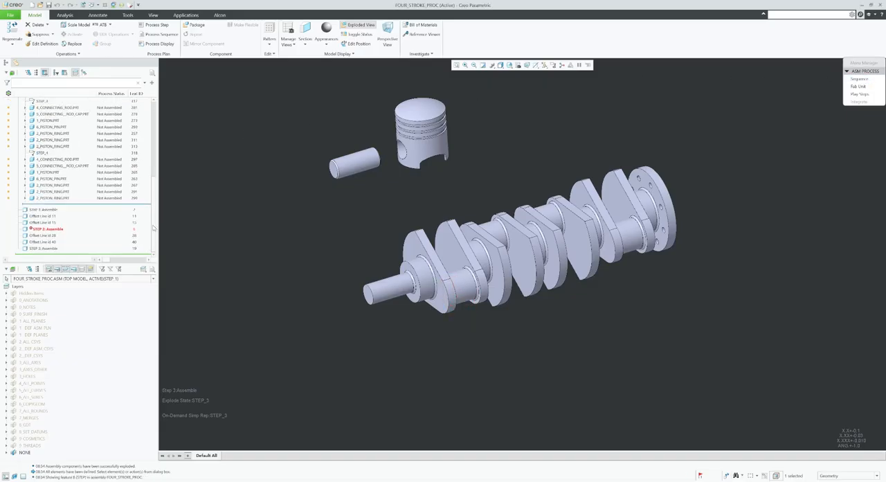
right_click(50, 229)
left_click(58, 233)
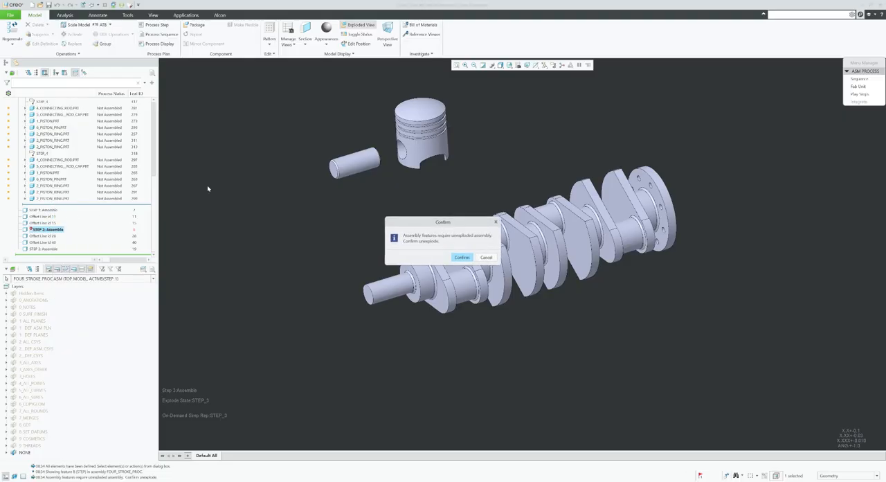
left_click(460, 257)
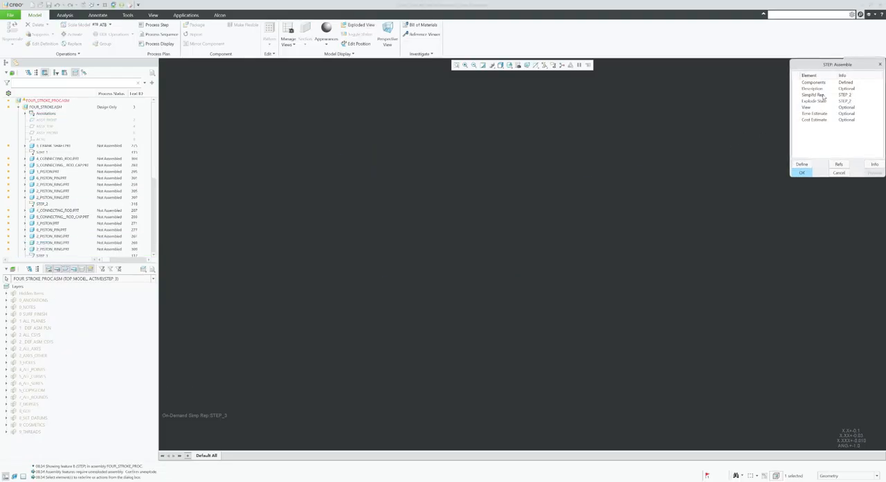
Activate Step_2 as the simplified representation of STEP 2: Assemble and accept the redefined step.
left_click(801, 165)
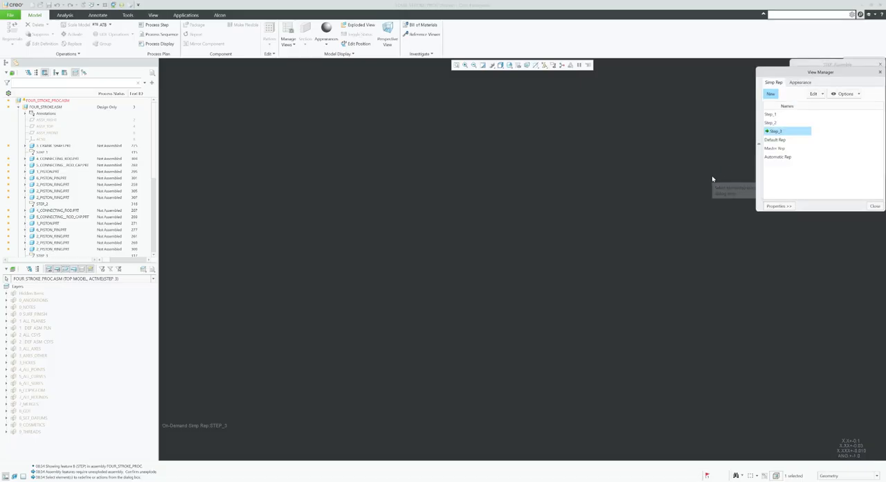
double_click(774, 122)
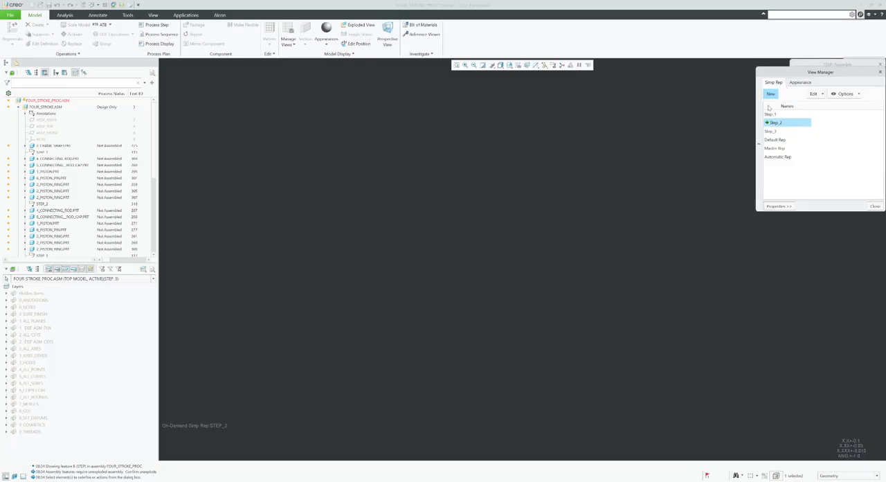
left_click(875, 207)
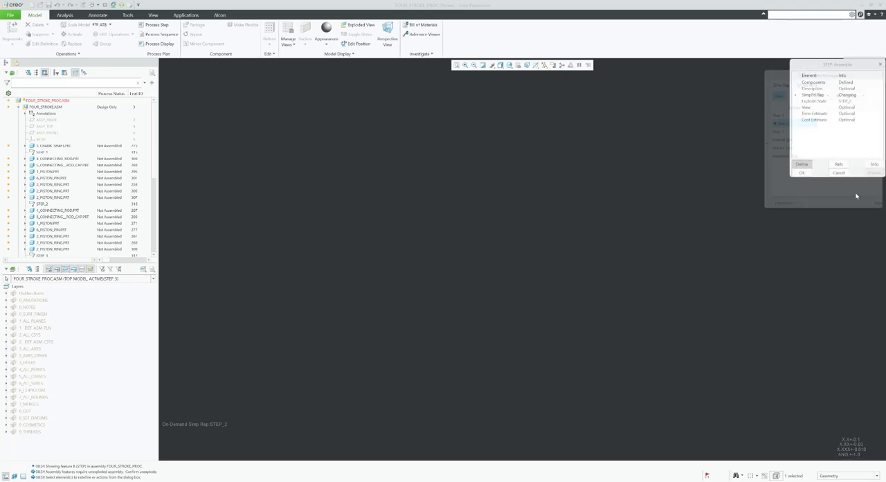
left_click(801, 172)
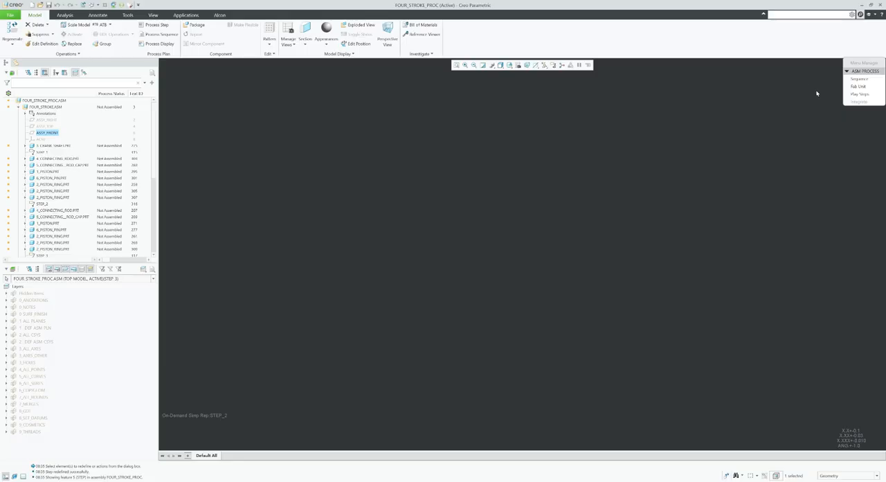
Open the definition of the STEP 1: Assemble process step and accept it to regenerate the step.
scroll(92, 180, "down", 5)
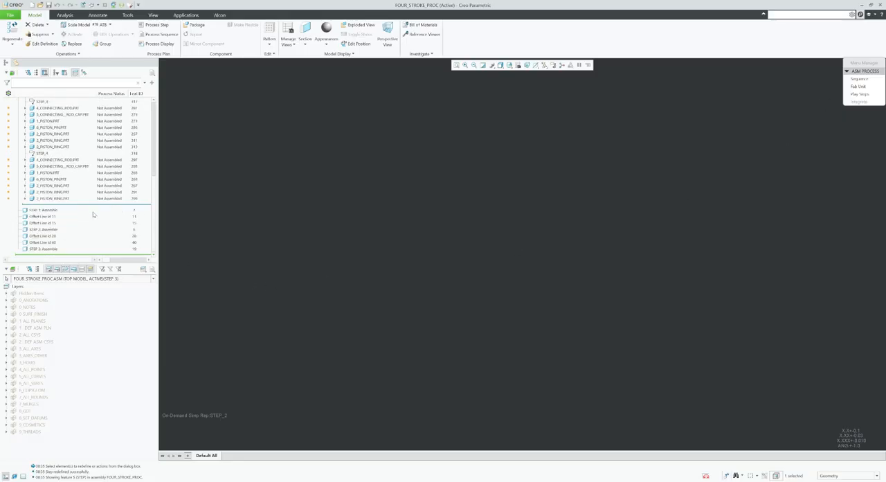
left_click(43, 210)
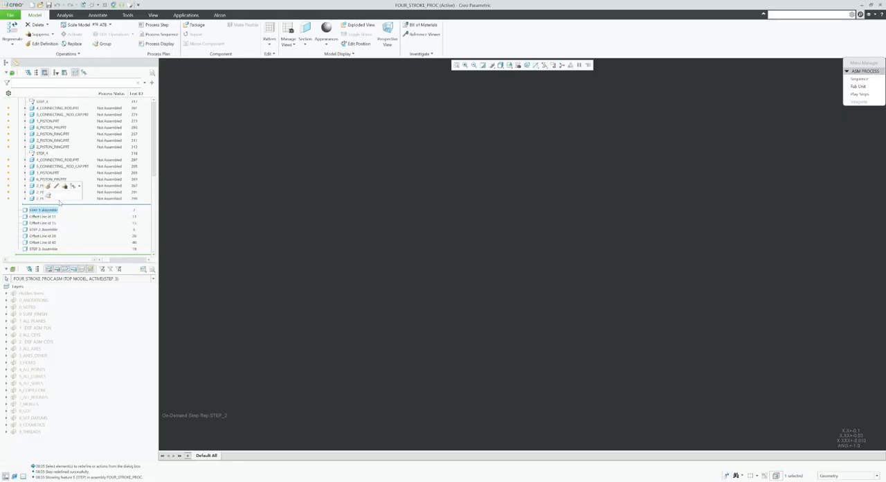
left_click(55, 187)
left_click(802, 173)
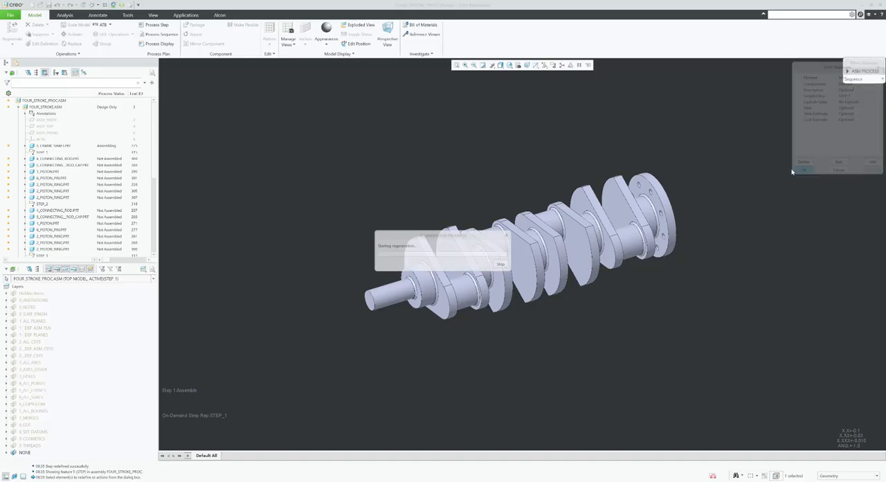
Open the definition of the STEP 2: Assemble process step and accept it to regenerate the step.
scroll(76, 230, "down", 5)
scroll(76, 229, "down", 3)
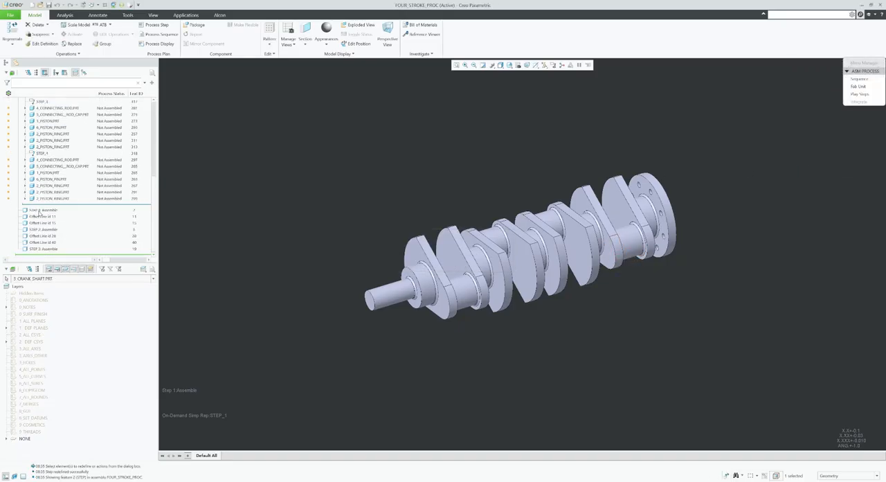
left_click(43, 229)
left_click(48, 206)
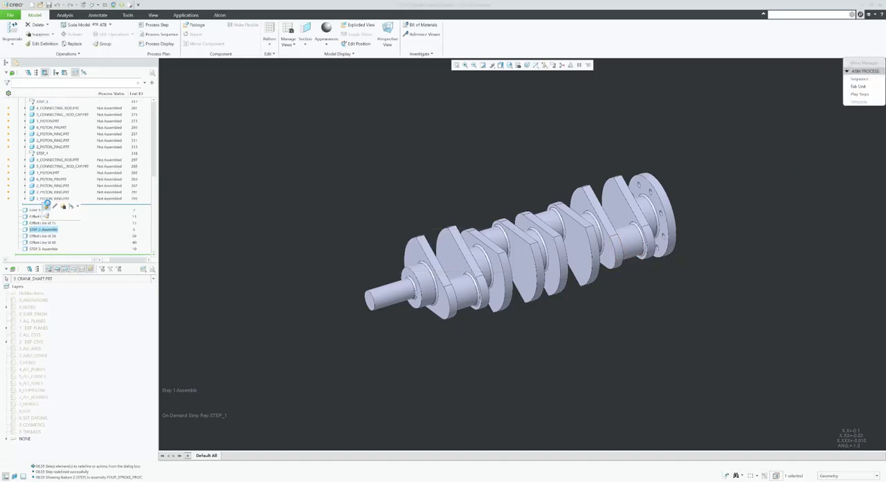
left_click(808, 173)
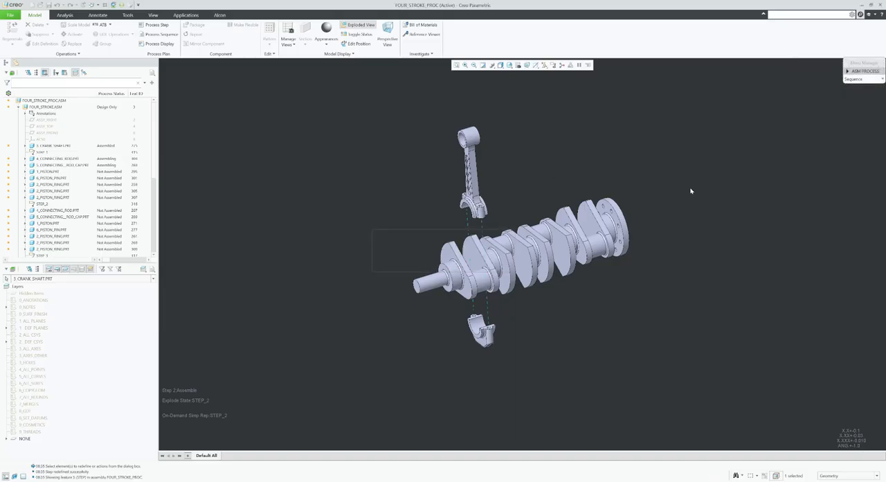
Open the definition of the STEP 3: Assemble process step, agreeing to unexplode the assembly.
scroll(79, 216, "down", 3)
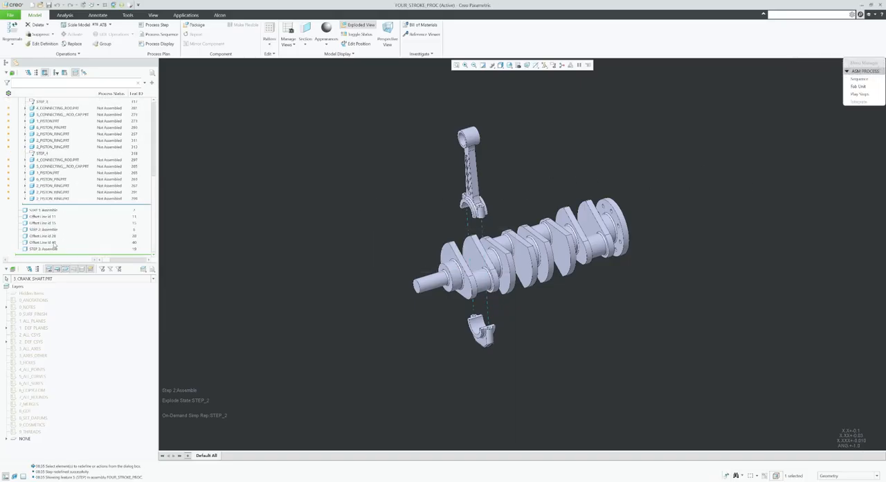
right_click(46, 249)
left_click(51, 232)
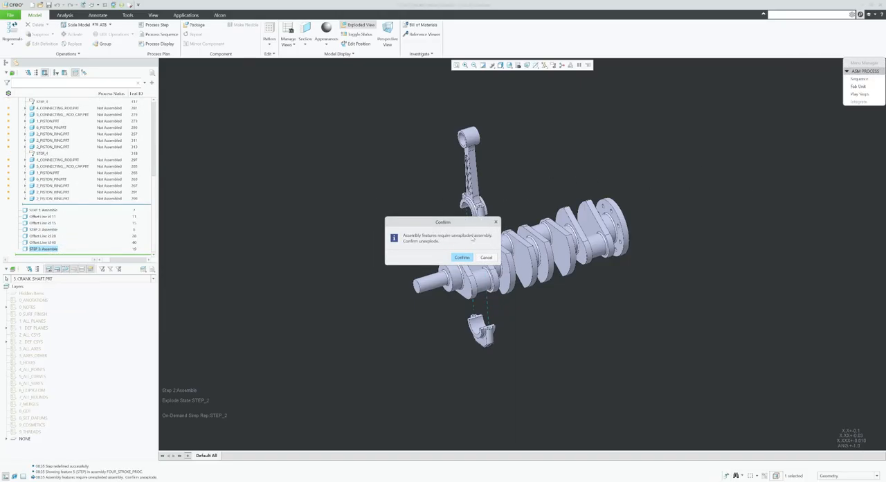
left_click(462, 257)
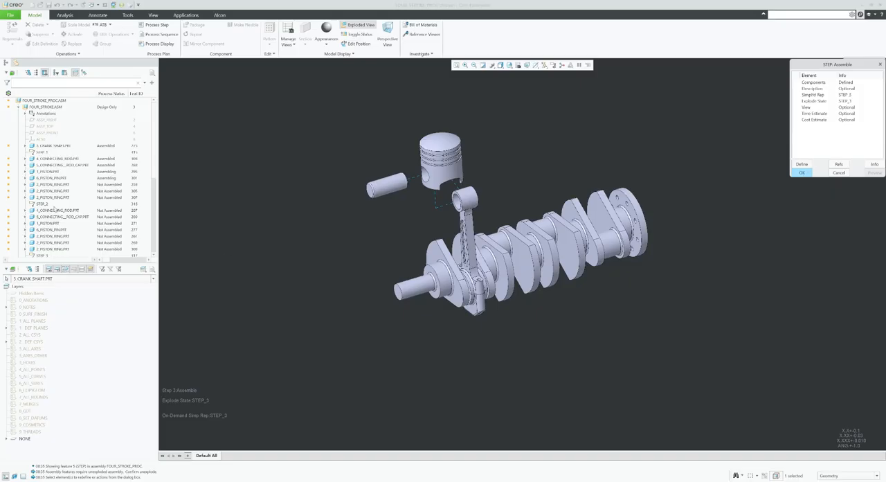
Accept the redefined STEP 3: Assemble process step to regenerate it.
scroll(79, 204, "down", 8)
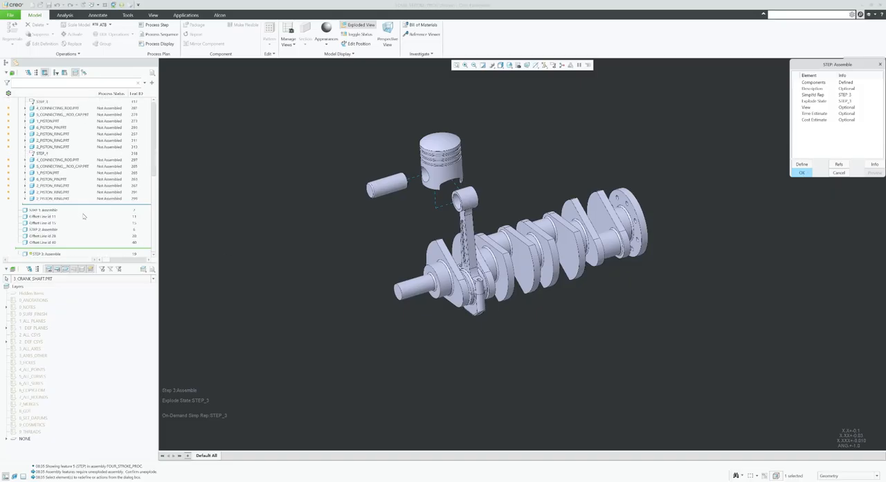
left_click(800, 172)
scroll(388, 223, "down", 2)
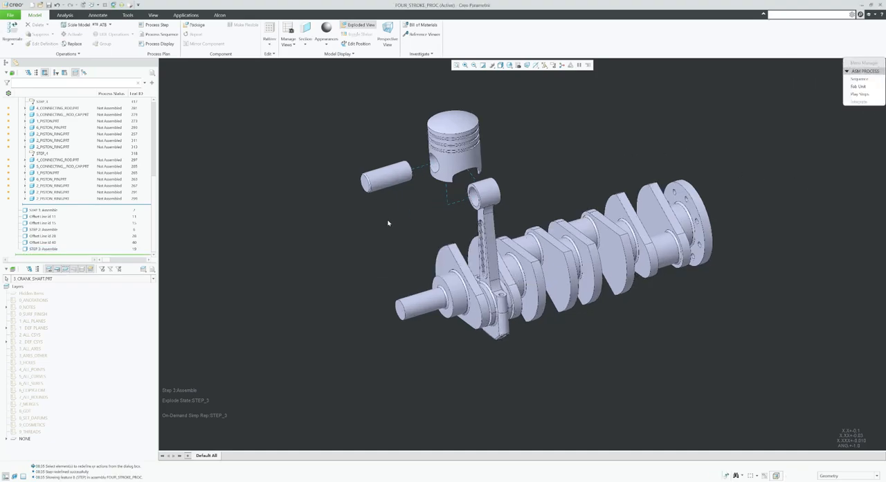
Add a new Assemble step to the process sequence with the first piston's three 2_PISTON_RING parts as its components.
left_click(860, 78)
left_click(859, 94)
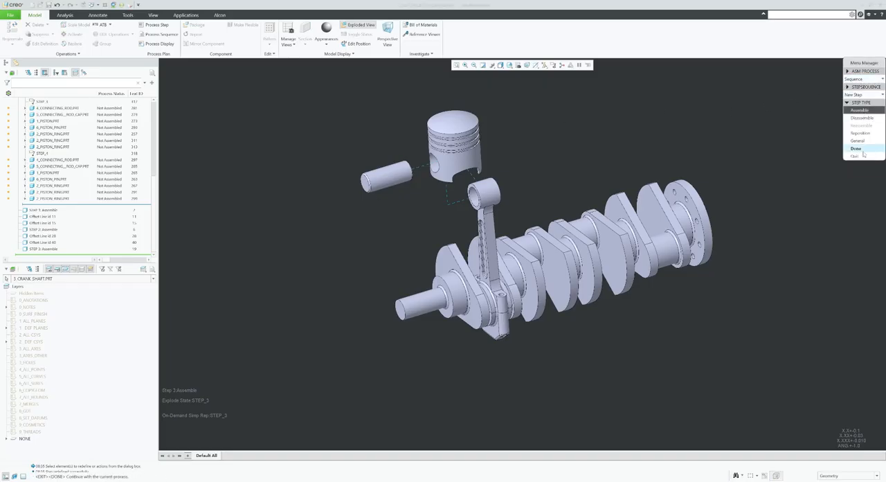
left_click(861, 150)
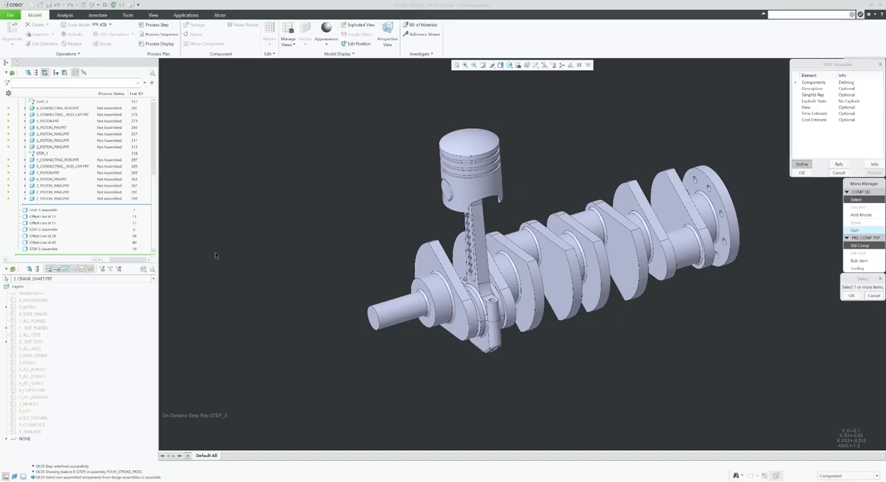
scroll(55, 180, "up", 5)
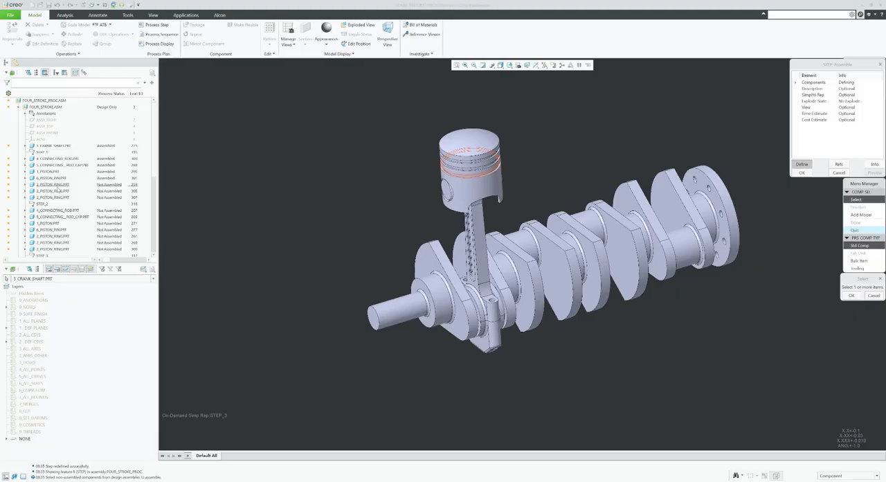
left_click(57, 185)
left_click(62, 192, "ctrl")
left_click(63, 197, "ctrl")
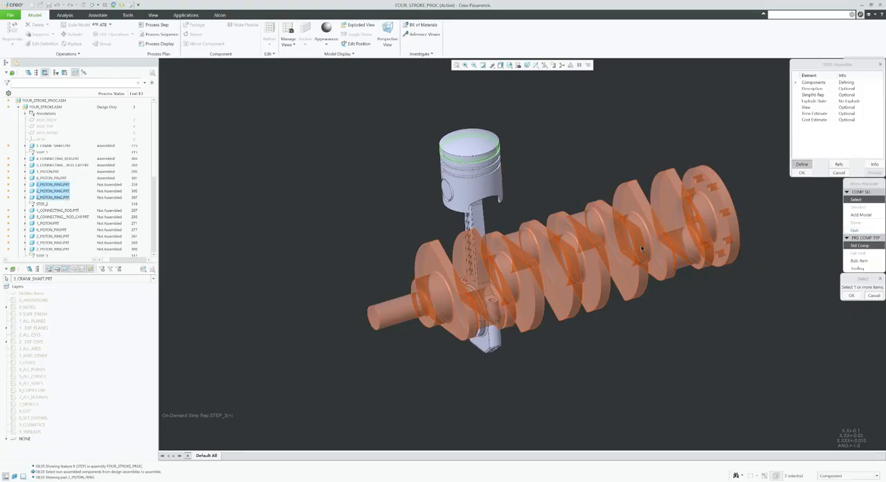
left_click(851, 296)
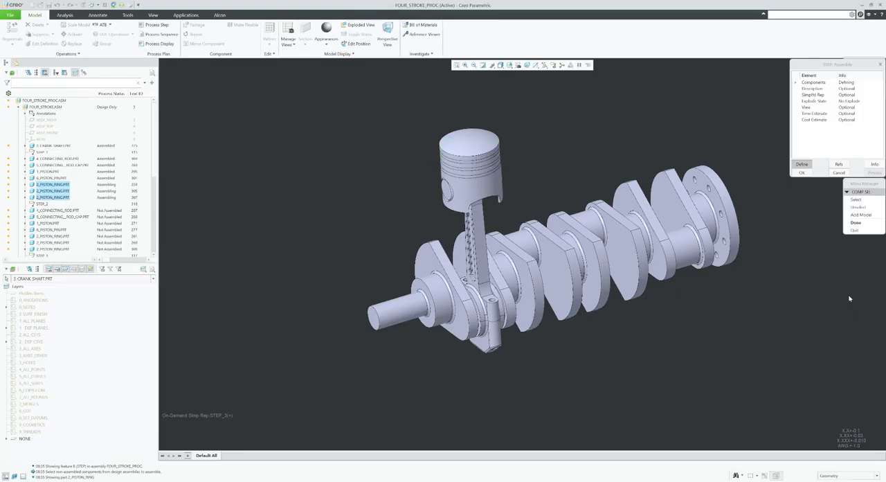
left_click(856, 222)
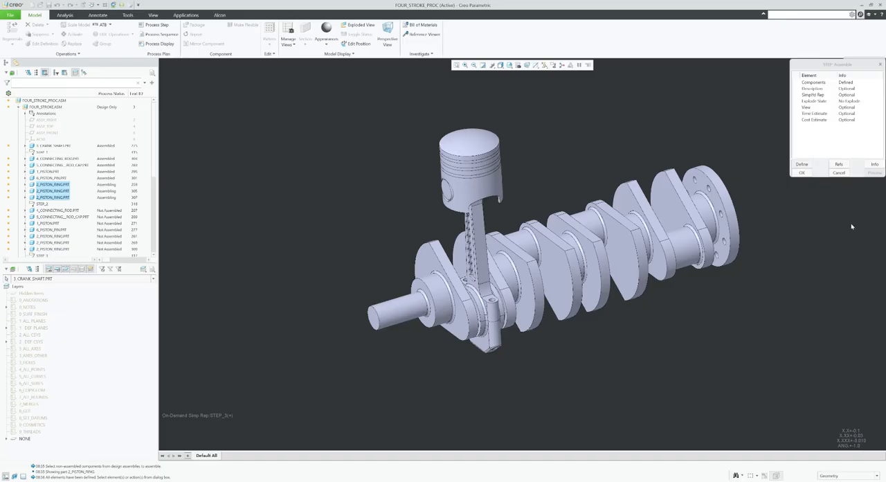
Define the new step's simplified representation by creating one named Step_4, without saving the modified Step_3.
left_click(816, 95)
left_click(803, 164)
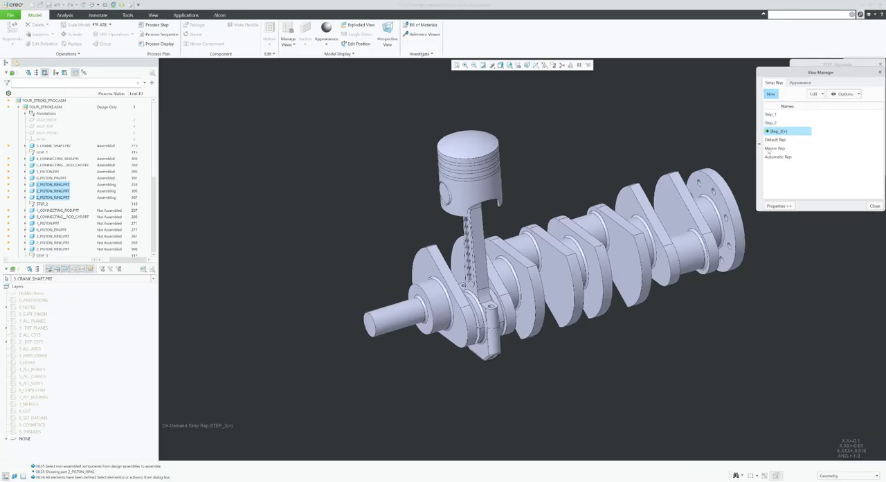
left_click(770, 96)
left_click(457, 257)
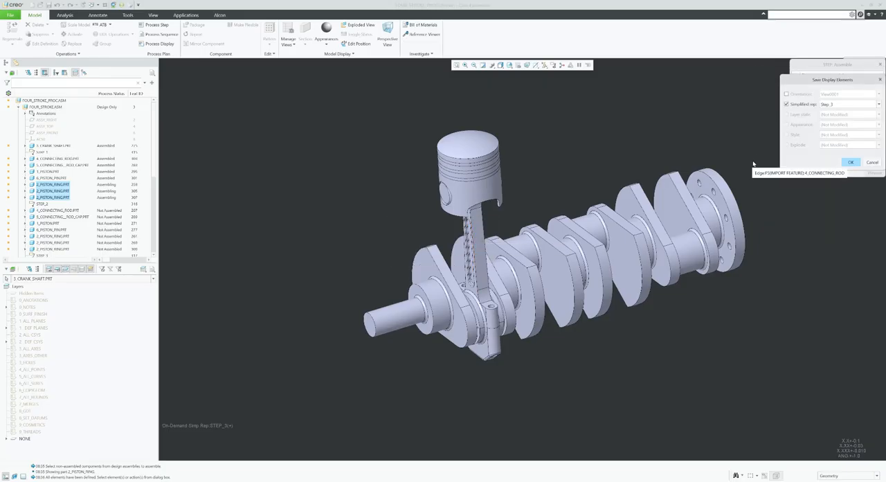
left_click(872, 162)
type("Step_4")
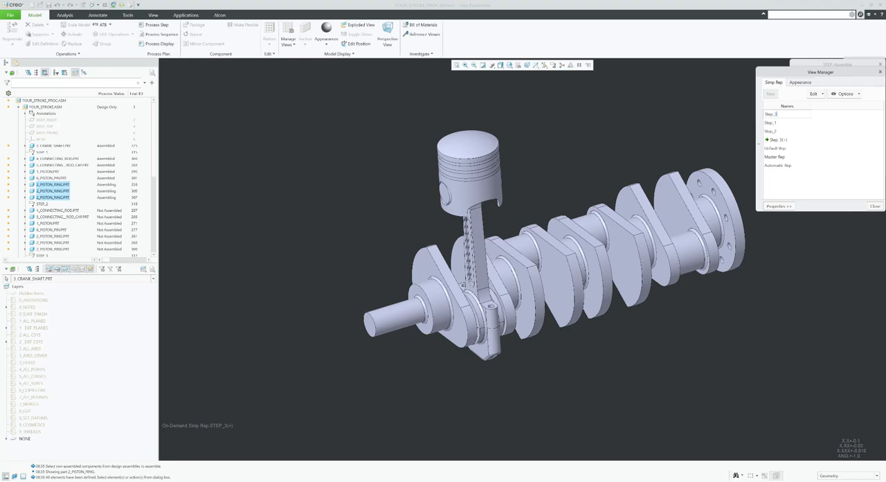
key("Return")
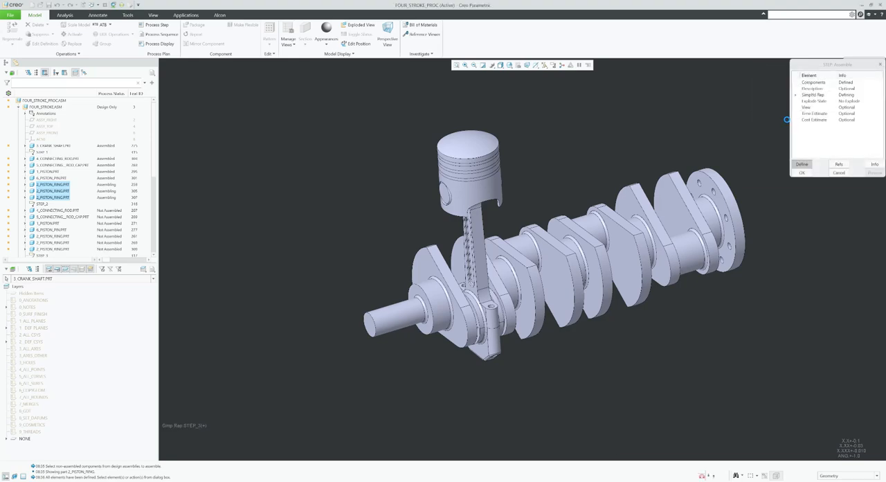
Include the crankshaft and the first connecting rod, rod cap, piston, piston pin and three piston rings in Step_4 as Master Rep.
left_click(628, 263)
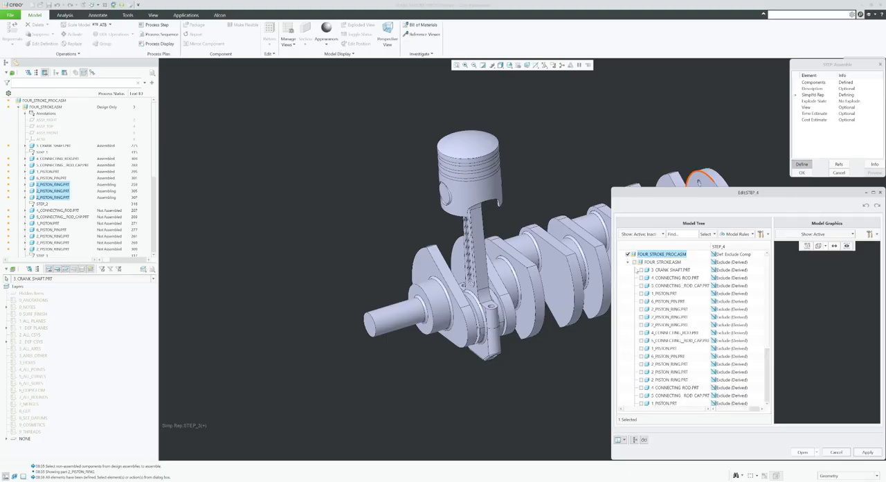
left_click(642, 270)
left_click(643, 278)
left_click(643, 286)
left_click(644, 294)
left_click(643, 302)
left_click(643, 310)
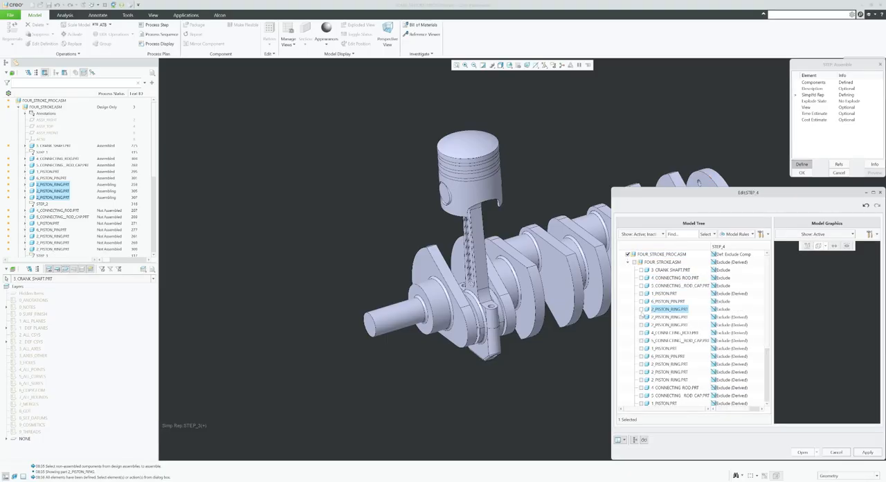
left_click(643, 317)
left_click(643, 324)
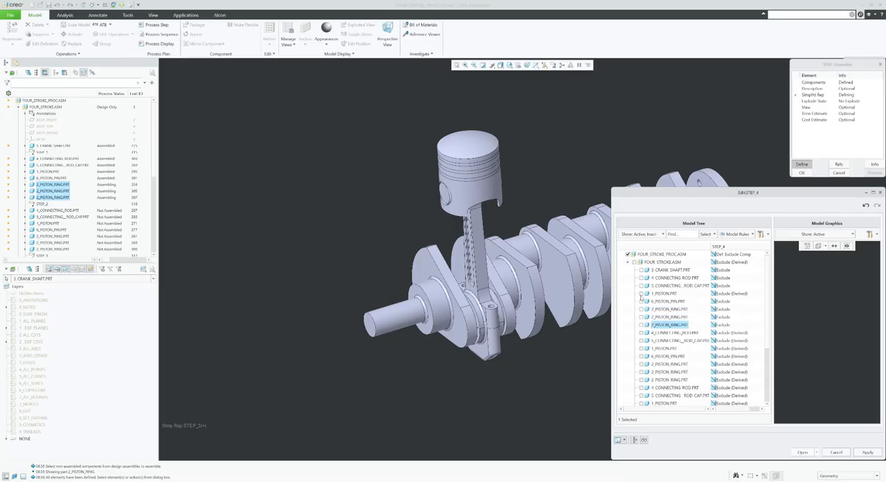
left_click(641, 293)
left_click(642, 270)
left_click(642, 277)
left_click(642, 285)
left_click(642, 293)
left_click(642, 301)
left_click(642, 310)
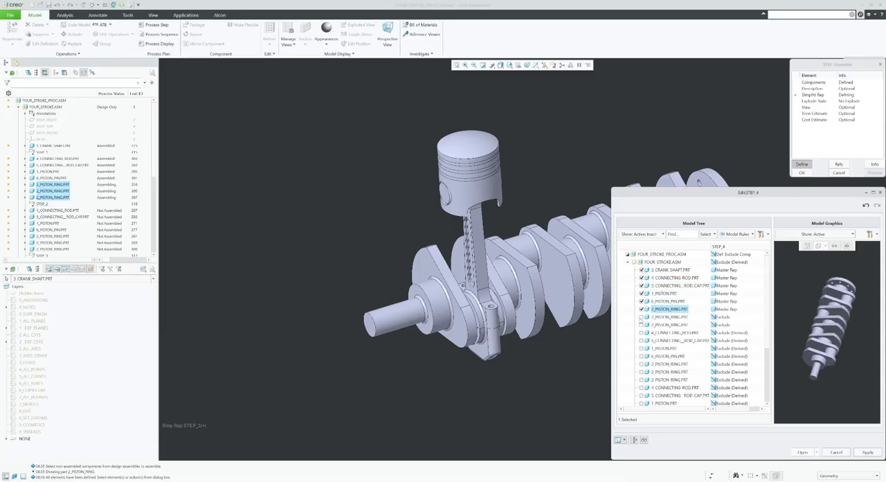
left_click(641, 317)
left_click(642, 325)
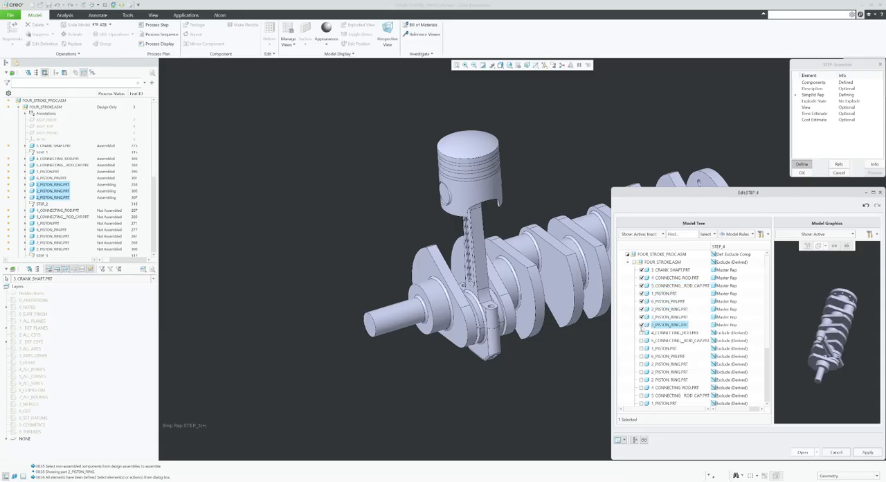
left_click(803, 452)
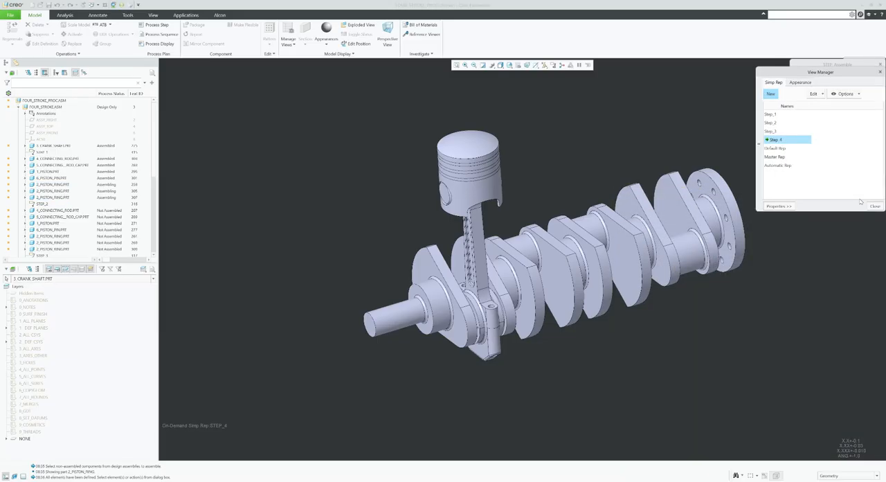
left_click(875, 205)
Define the step's explode state by creating a new one named Step_4.
left_click(821, 104)
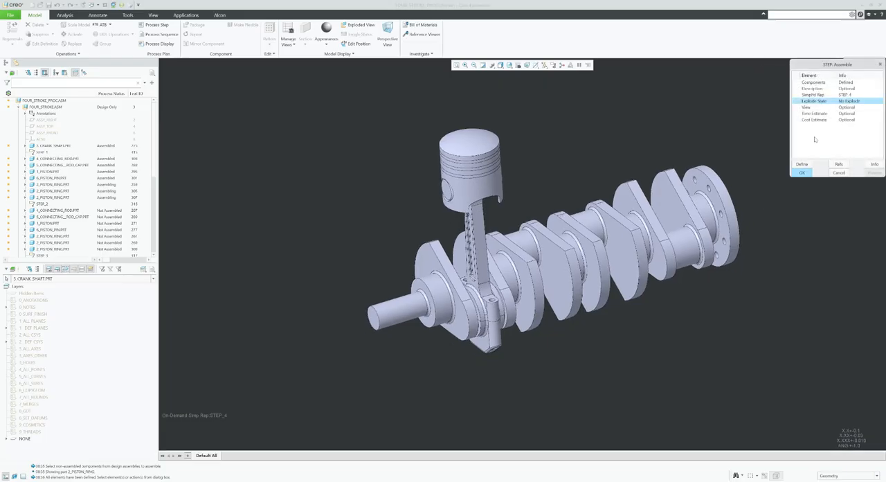
left_click(804, 163)
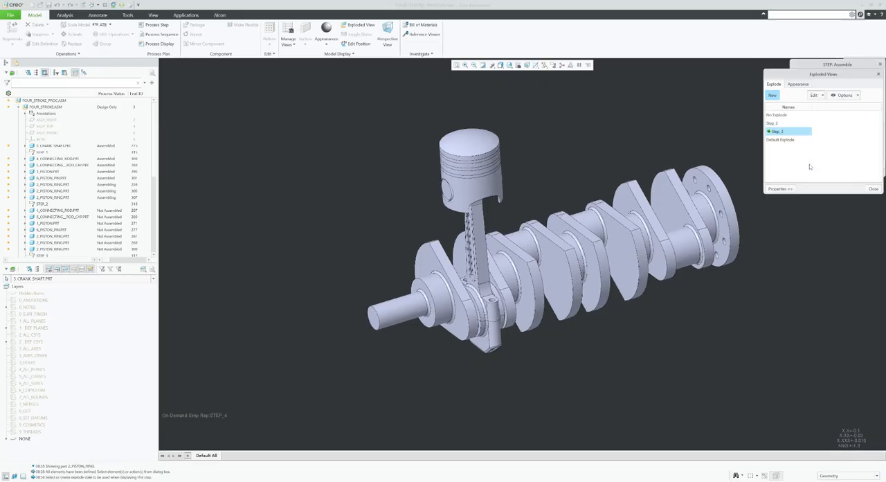
left_click(773, 93)
type("Step_4")
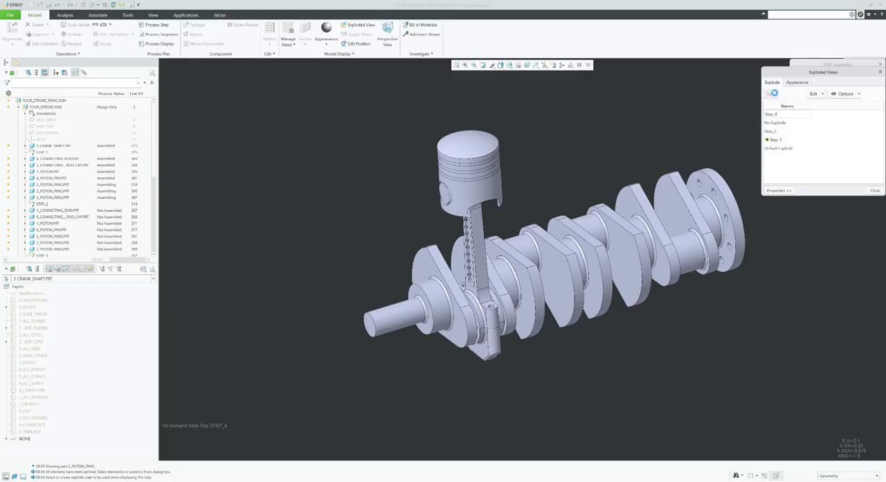
key("Return")
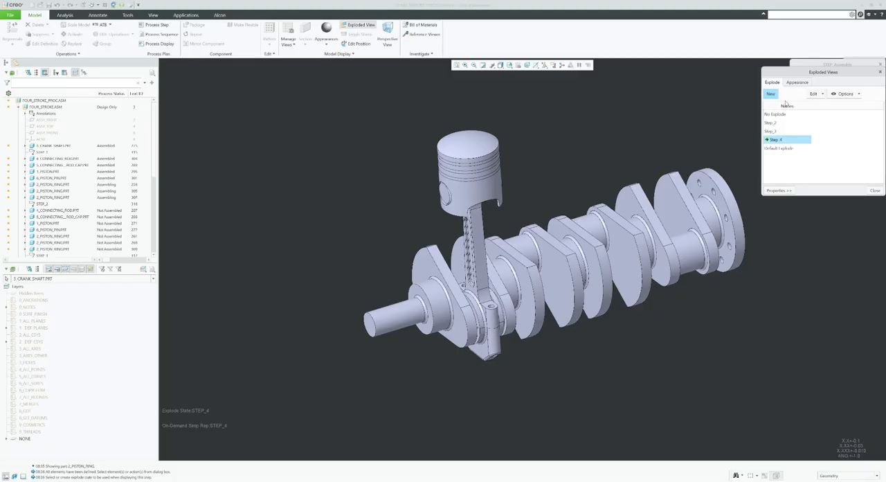
Edit the Step_4 explode positions by moving the three piston rings together straight up above the piston crown.
left_click(821, 95)
left_click(831, 153)
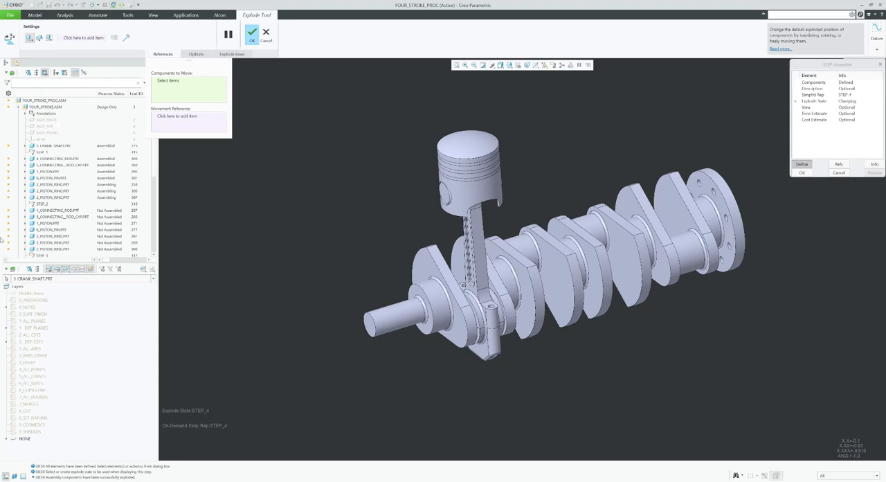
left_click(61, 198)
left_click(58, 185, "shift")
left_click_drag(467, 146, 464, 87)
Create a cosmetic offset line between a raised piston ring and the piston, using the ring's cylinder axis.
left_click(126, 38)
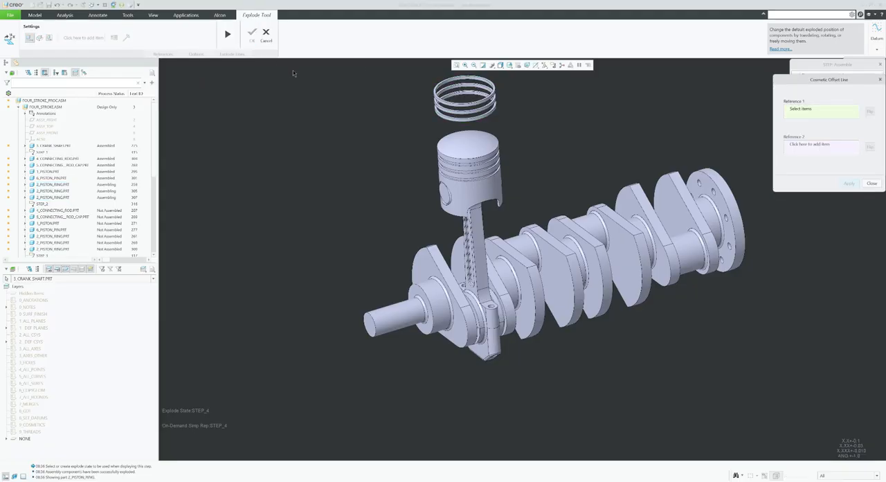
scroll(456, 73, "up", 3)
scroll(456, 73, "up", 3)
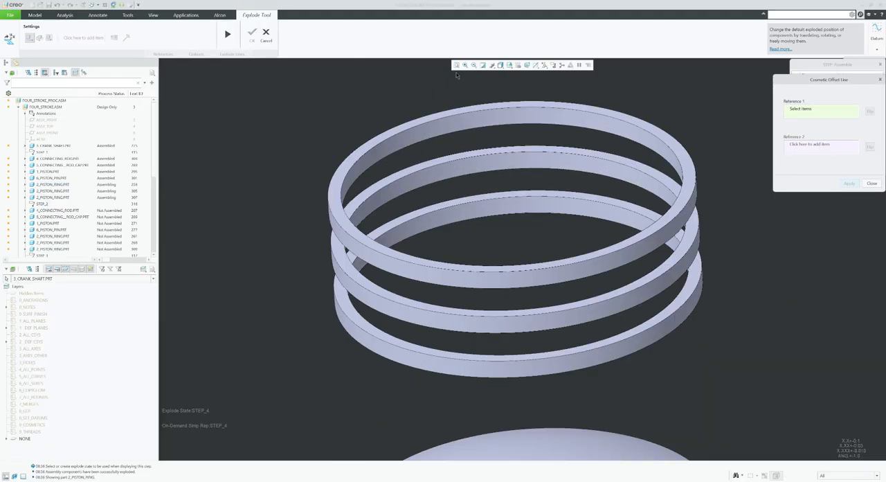
scroll(449, 105, "up", 2)
left_click(479, 131)
scroll(479, 130, "down", 5)
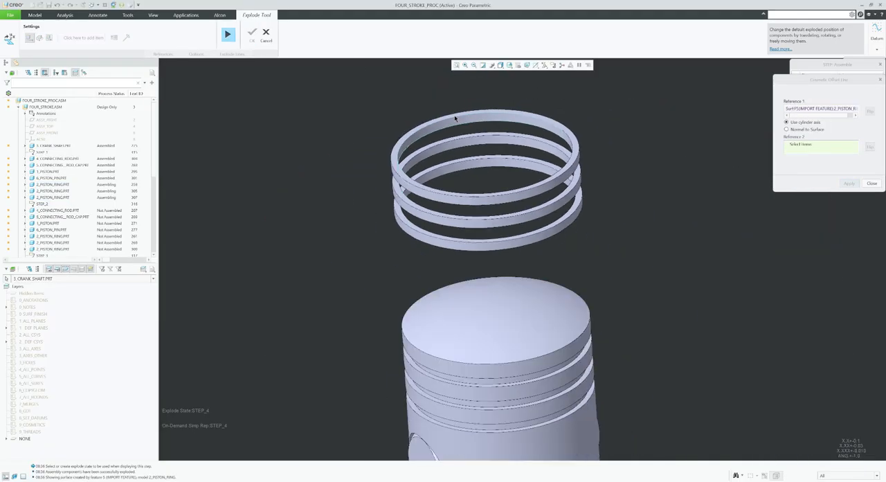
left_click(500, 253)
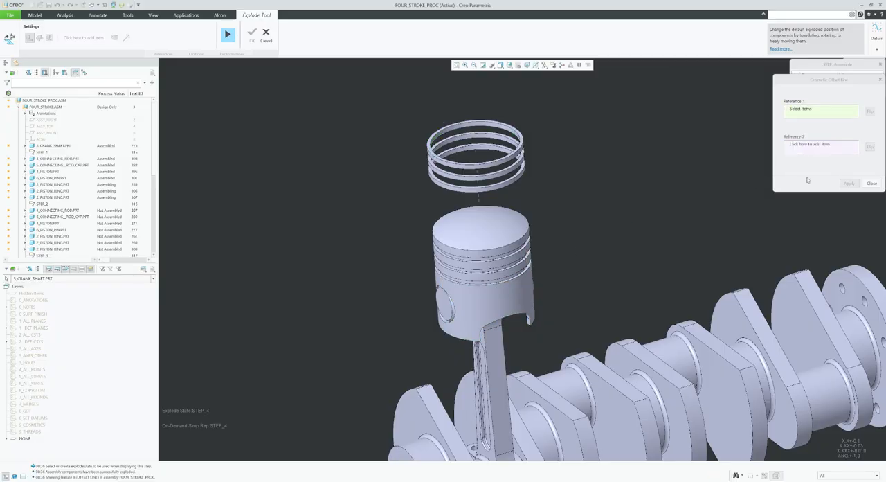
left_click(872, 184)
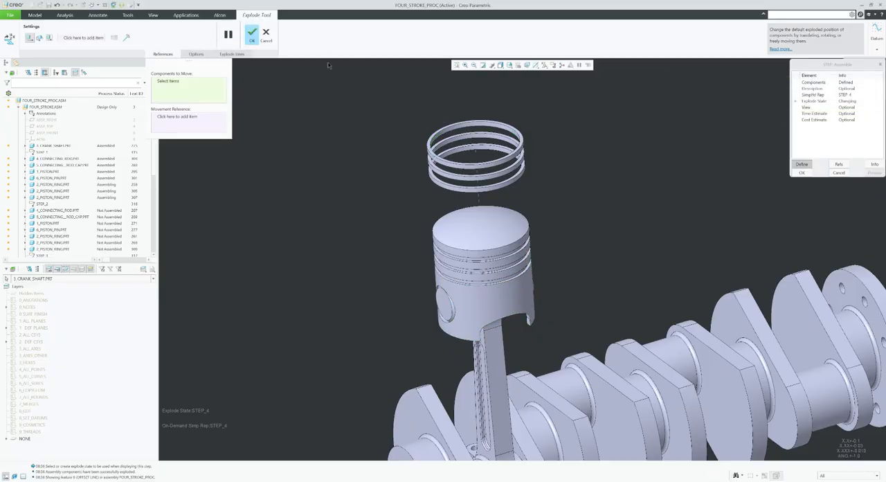
Accept the exploded positions, save the Step_4 explode state and complete the new Assemble step.
left_click(252, 33)
right_click(778, 142)
left_click(788, 154)
left_click(857, 163)
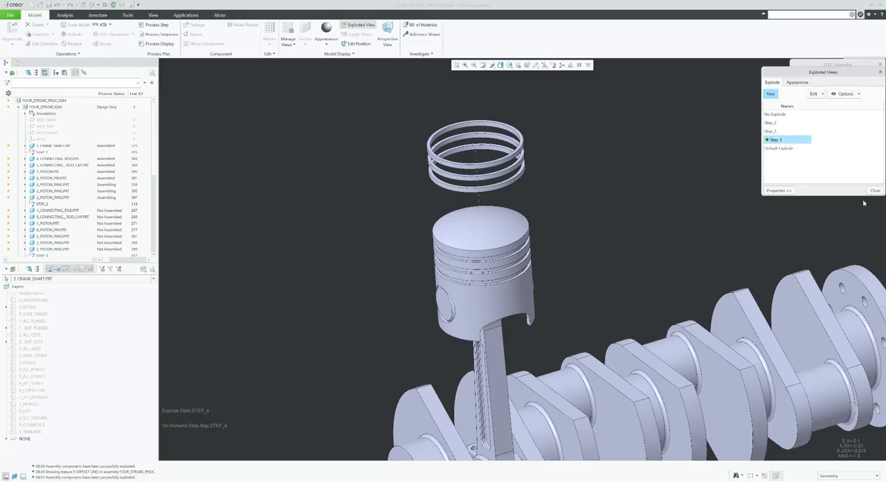
left_click(874, 192)
left_click(802, 173)
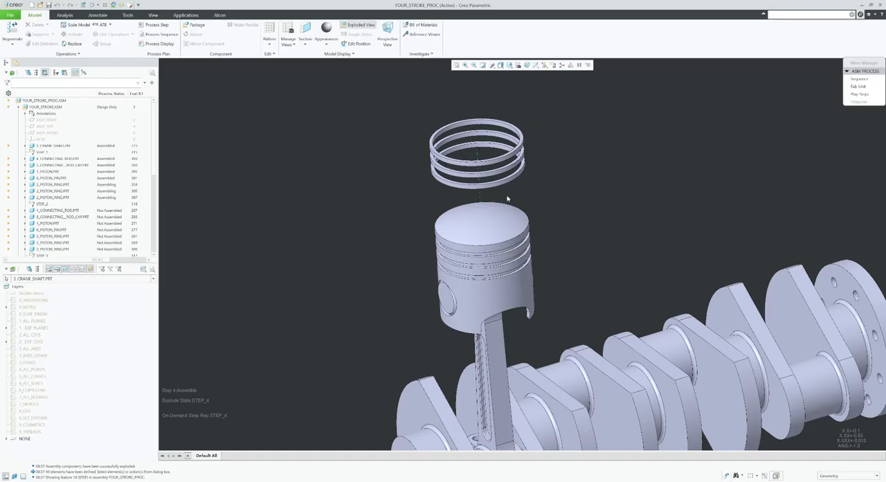
scroll(562, 219, "up", 4)
middle_click_drag(627, 209, 600, 195, "shift")
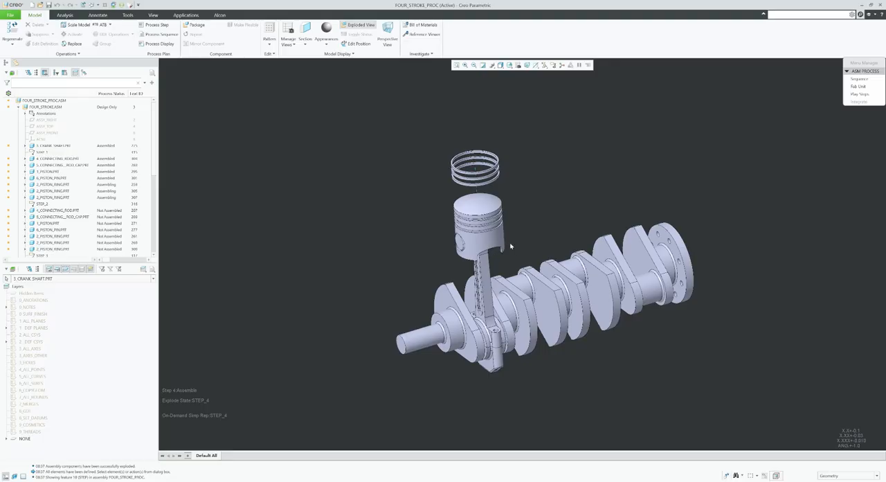
mouse_move(555, 207)
middle_mouse_down()
mouse_move(563, 206)
mouse_move(557, 192)
middle_mouse_up()
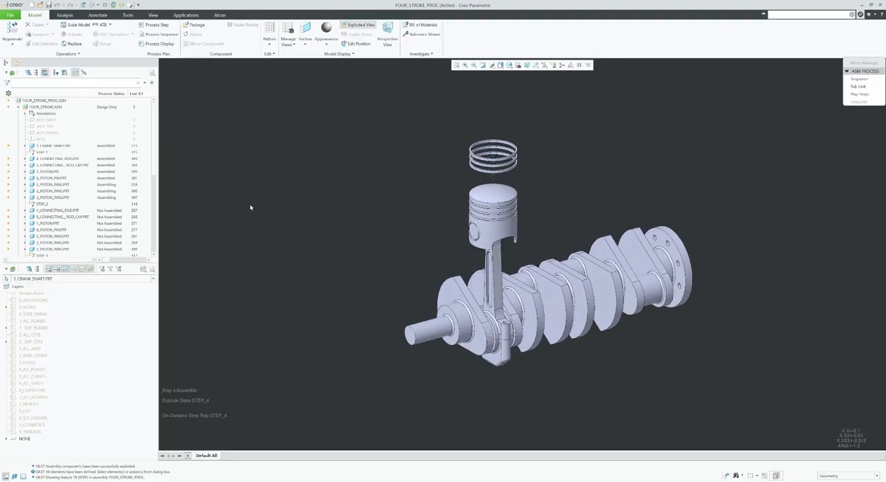
scroll(104, 206, "down", 5)
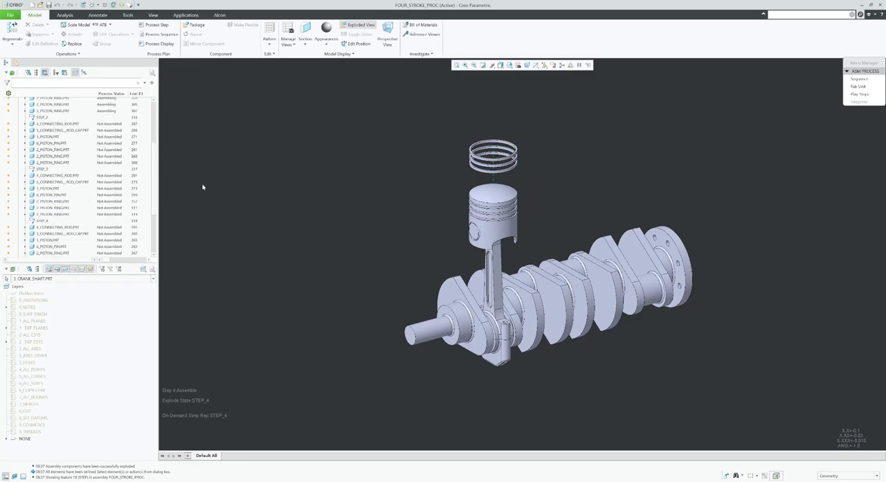
scroll(101, 215, "up", 1)
scroll(103, 215, "up", 4)
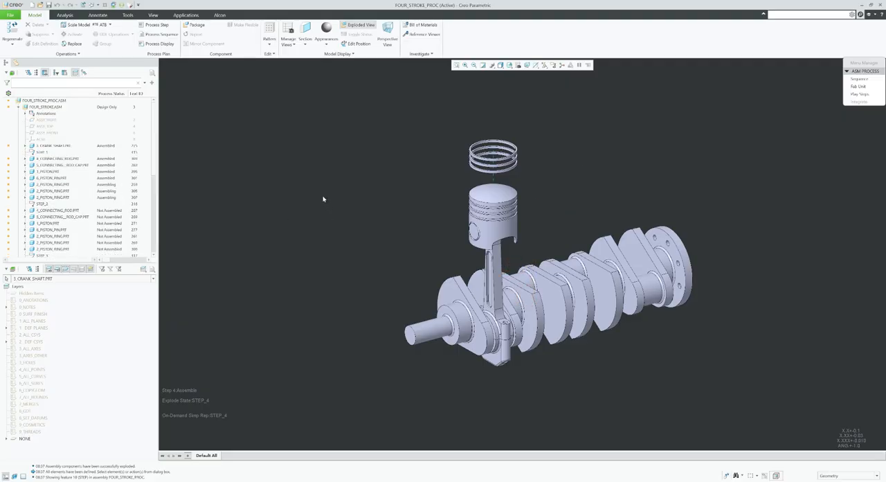
Create an empty landscape C-size drawing named four_stroke, dismissing the process state selection without assigning a state.
left_click(32, 4)
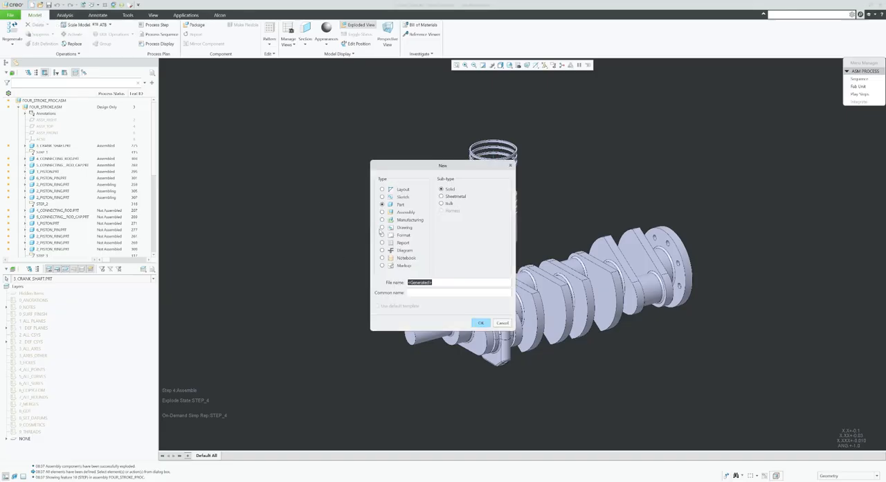
left_click(381, 227)
type("f")
key("BackSpace")
type("four_stroke_proc.asm")
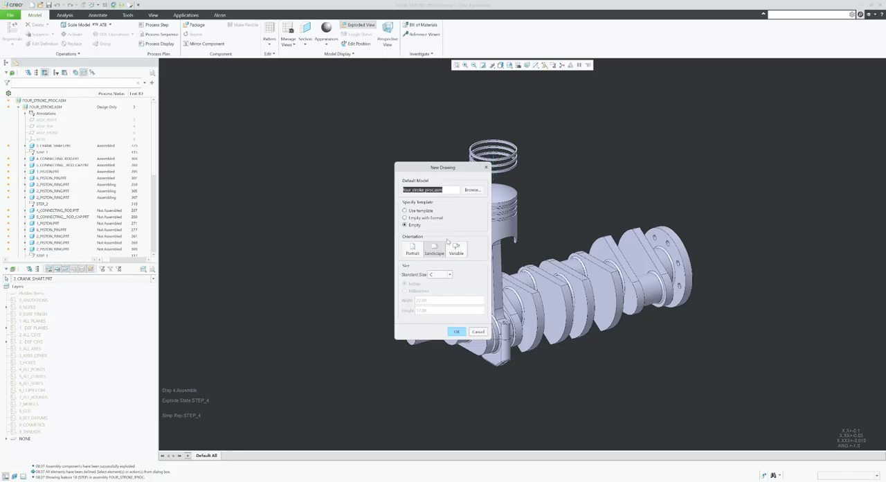
left_click(456, 331)
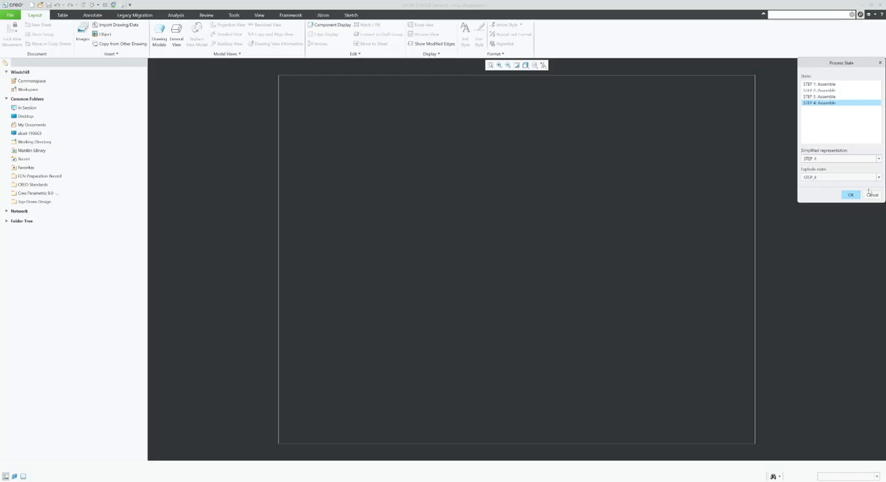
left_click(873, 196)
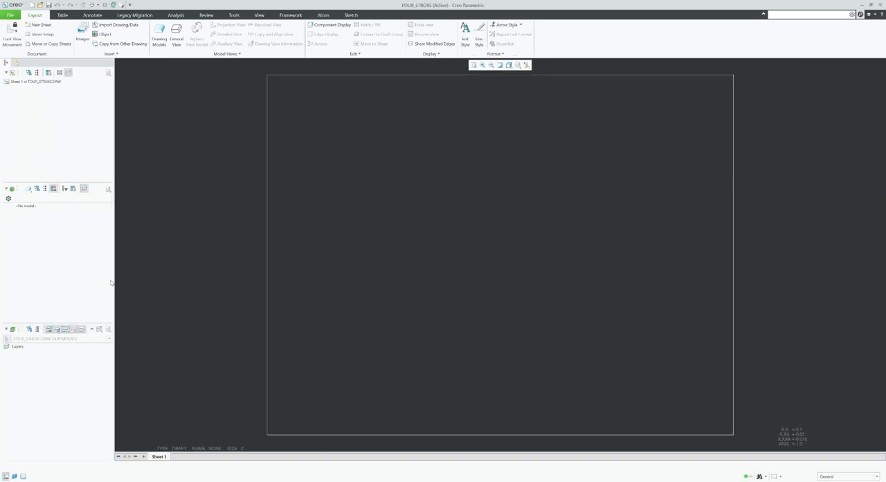
left_click(159, 36)
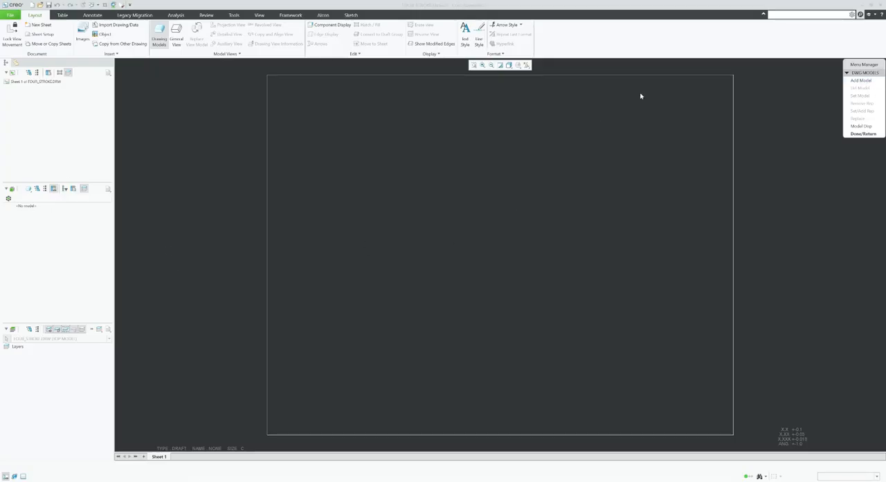
left_click(860, 80)
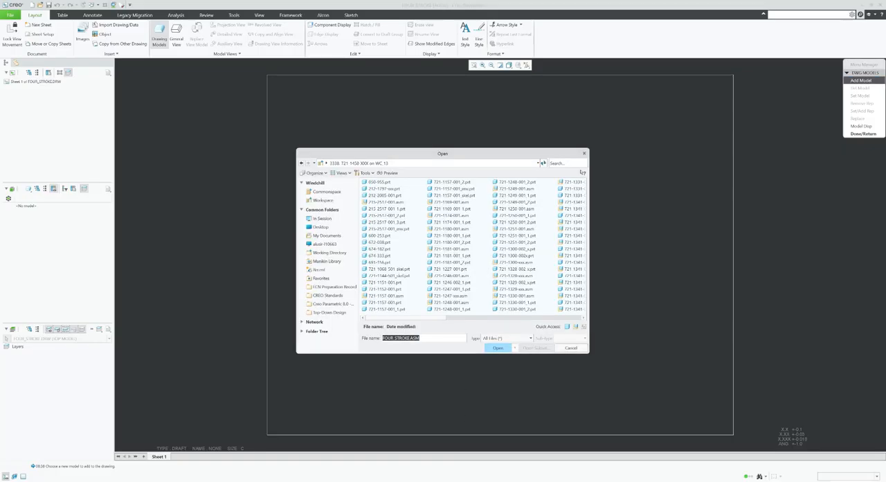
left_click(568, 164)
type("four")
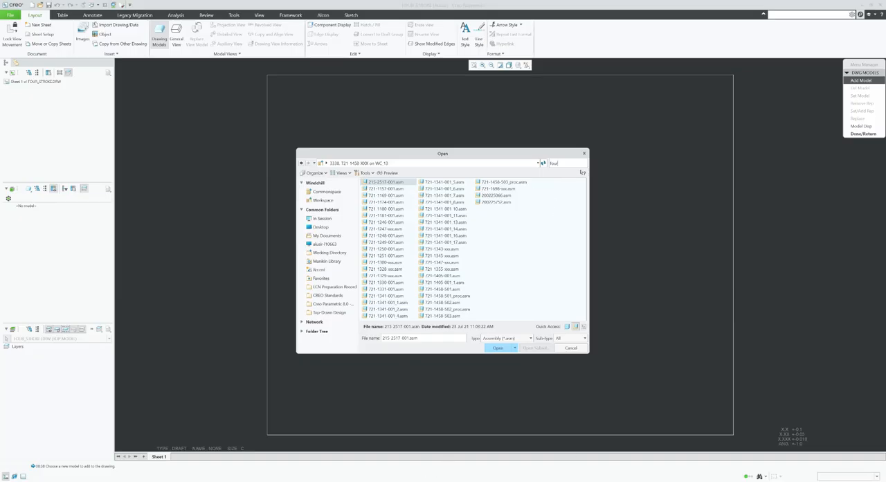
left_click(435, 163)
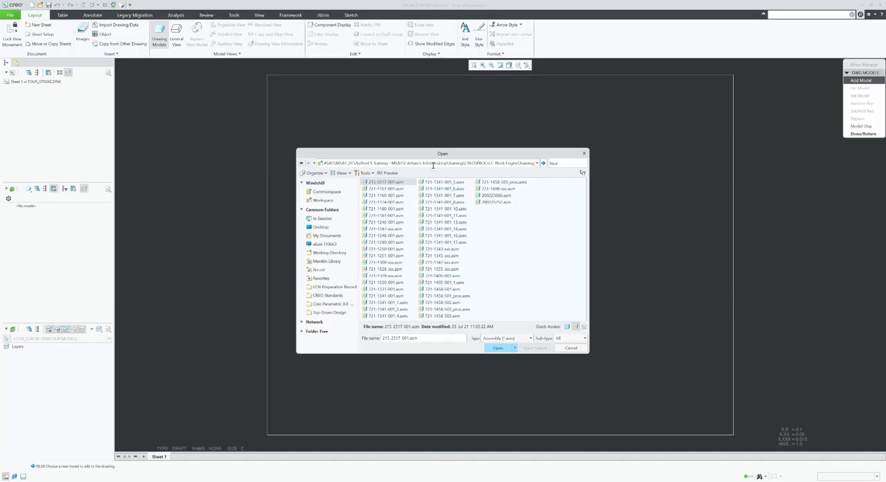
key("Return")
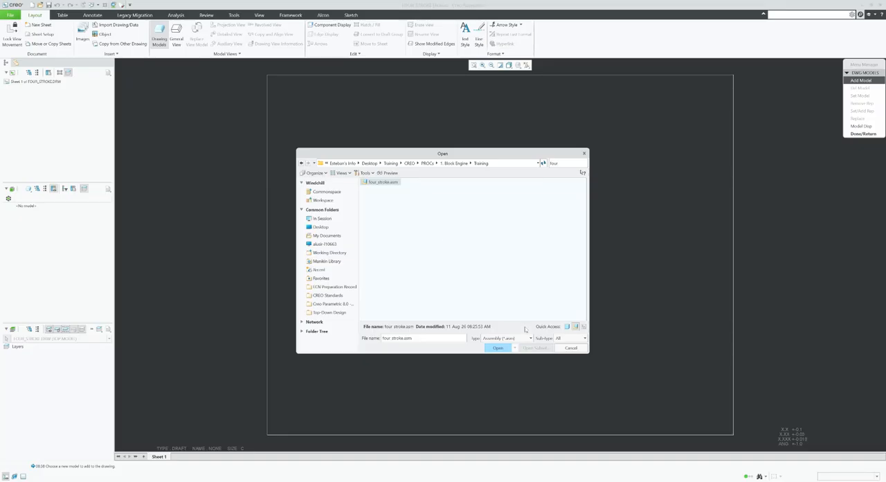
left_click(570, 348)
Activate the FOUR_STROKE_PROC assembly window and back up the assembly to the Training folder under 1. Block Engine.
left_click(112, 5)
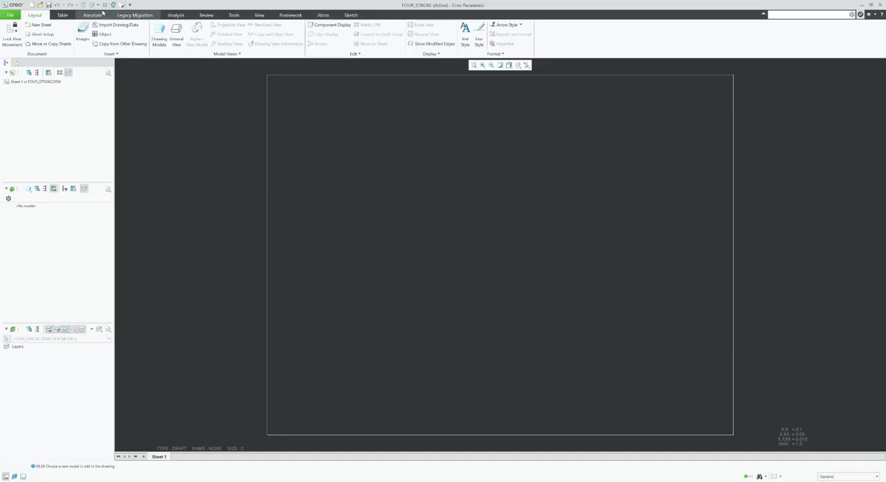
left_click(118, 21)
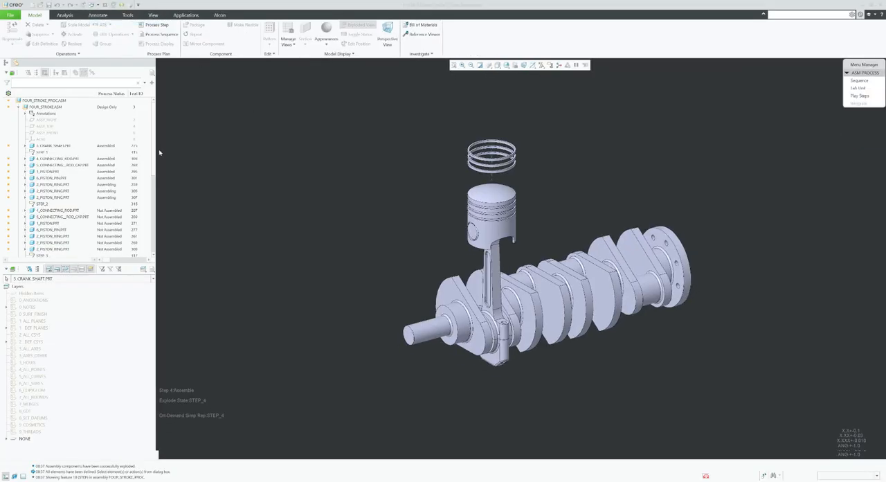
left_click(10, 15)
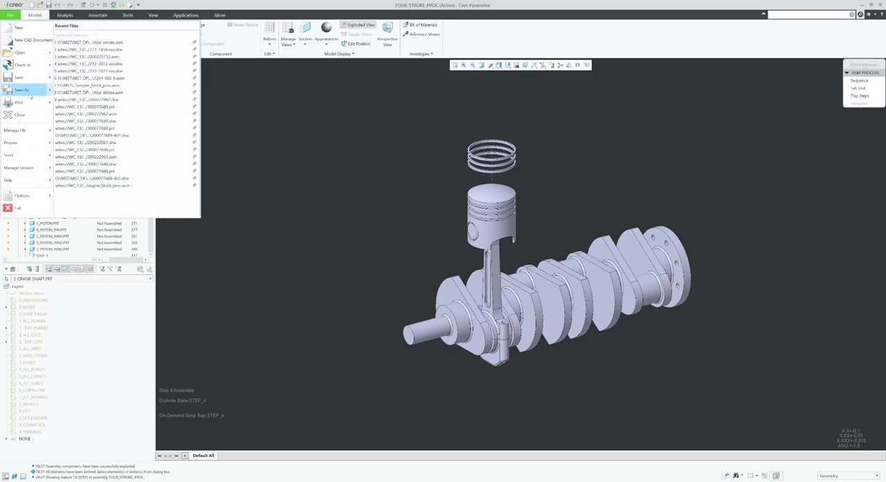
mouse_move(20, 89)
left_click(84, 61)
left_click(504, 146)
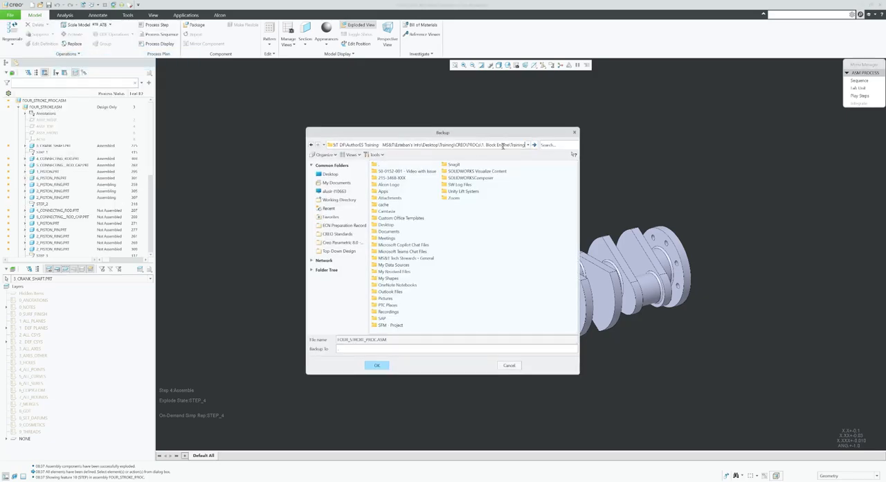
key("ctrl+v")
key("Return")
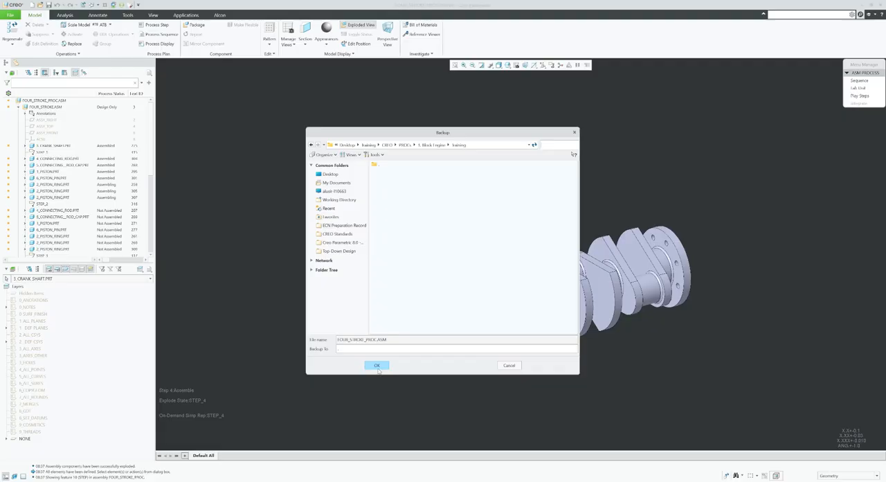
left_click(378, 364)
left_click(528, 298)
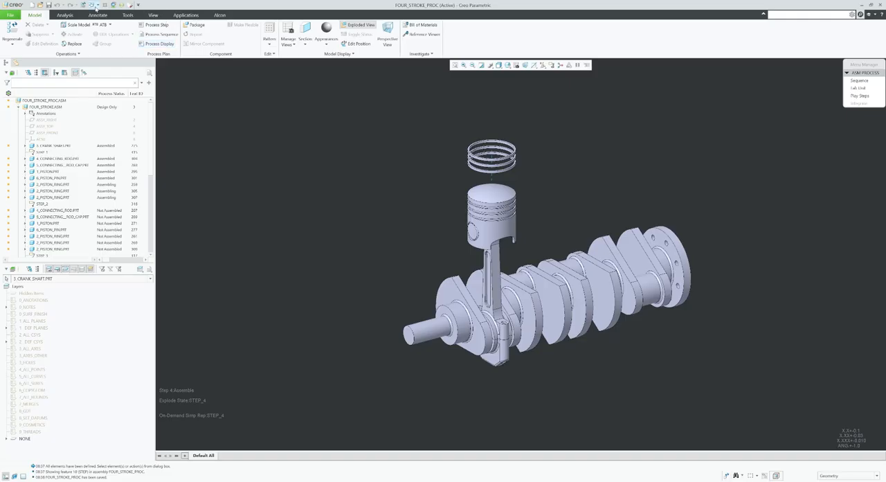
Return to the FOUR_STROKE drawing and add four_stroke_proc.asm as its model in the STEP 1: Assemble process state.
left_click(95, 5)
left_click(113, 29)
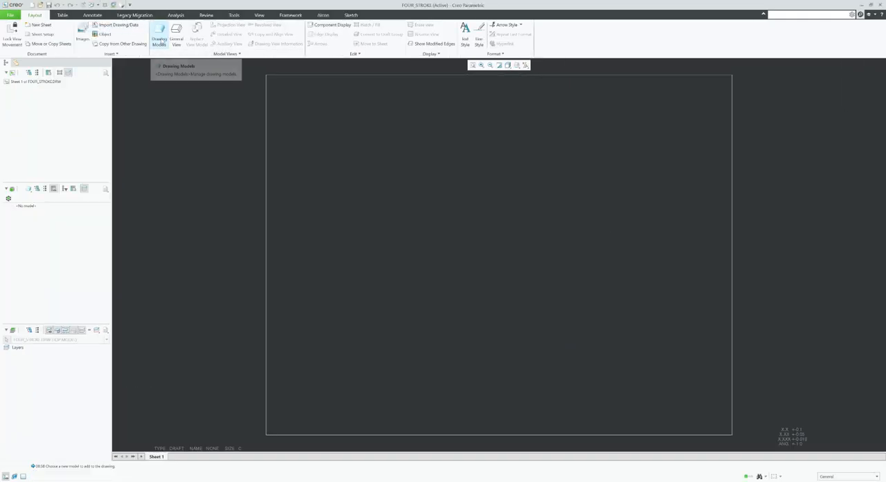
left_click(159, 40)
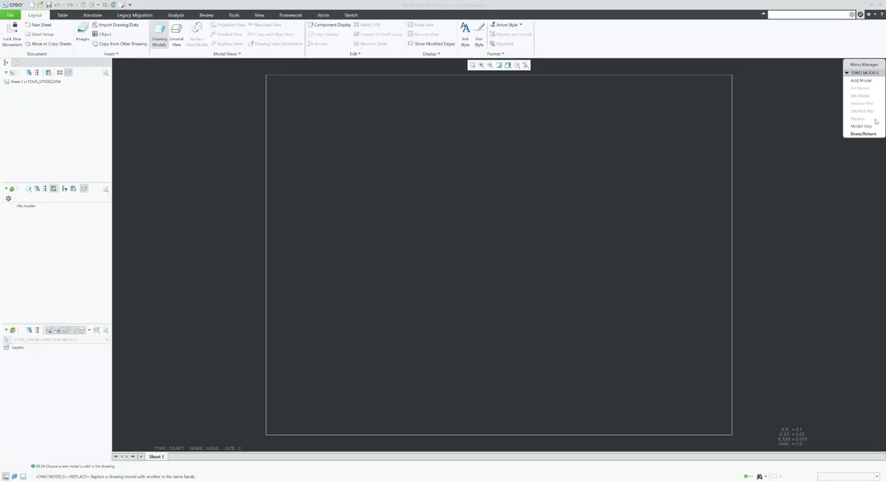
left_click(860, 81)
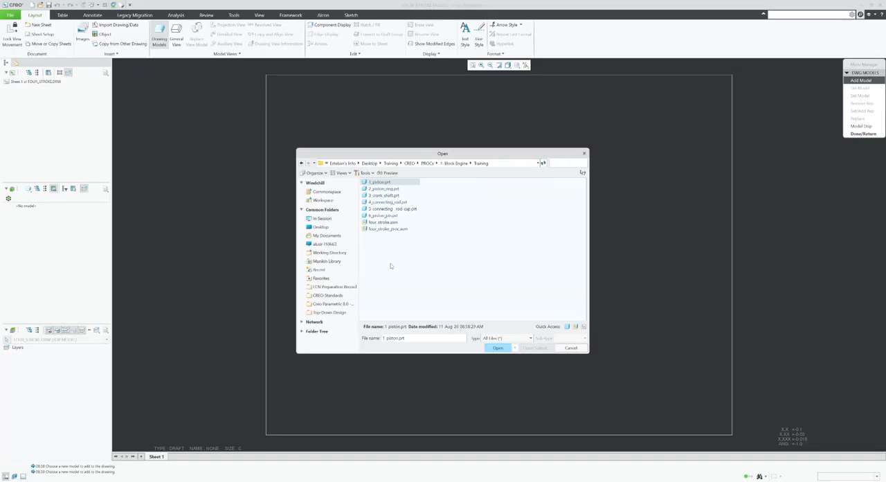
double_click(391, 230)
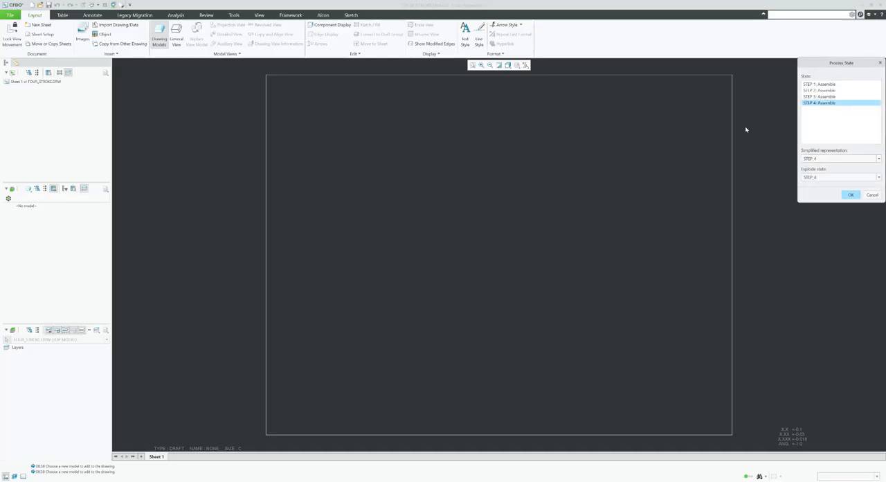
left_click(816, 85)
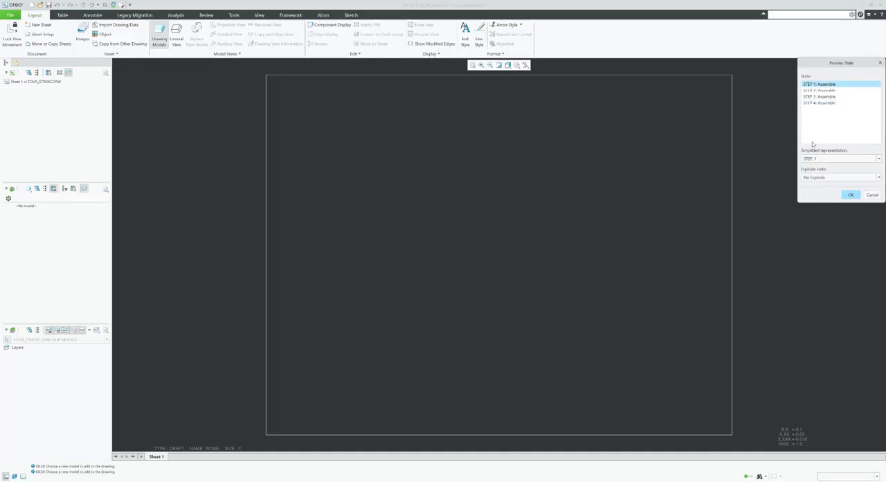
left_click(848, 195)
left_click(864, 133)
Place a general view of the crankshaft with no combined state in the upper-left area of the sheet.
left_click(176, 34)
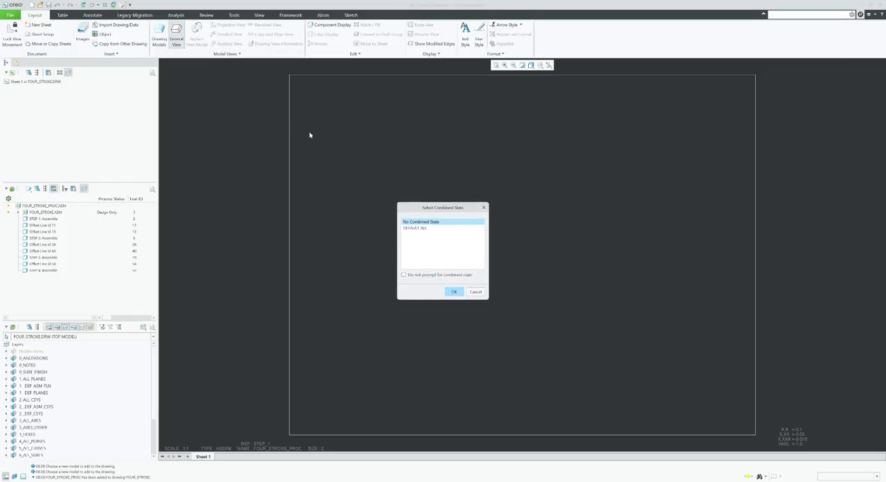
left_click(454, 292)
left_click(402, 150)
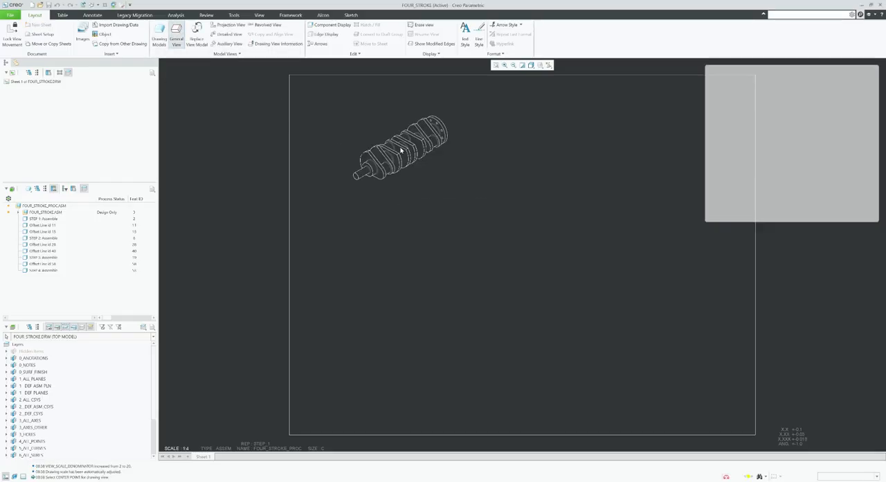
left_click(847, 219)
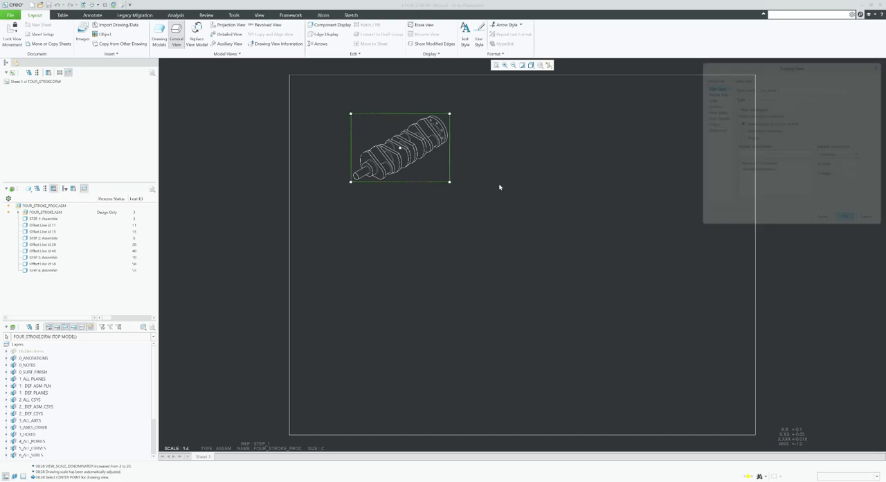
left_click(437, 199)
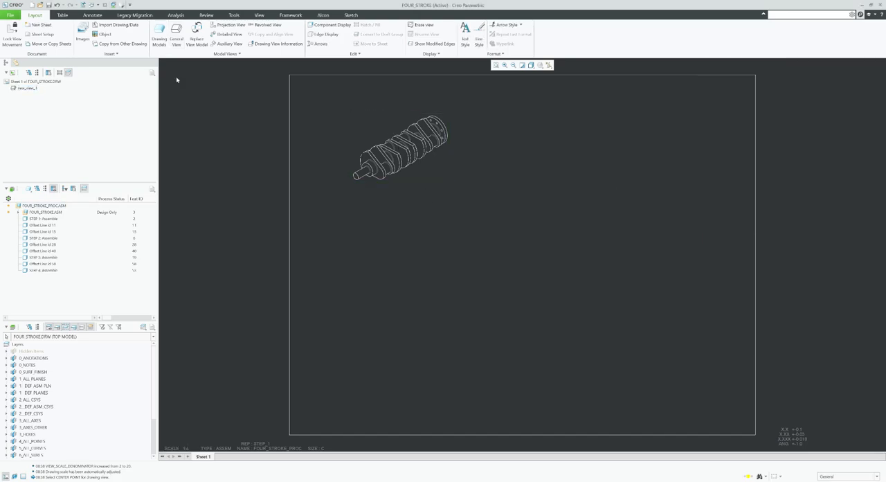
left_click(58, 15)
left_click(35, 25)
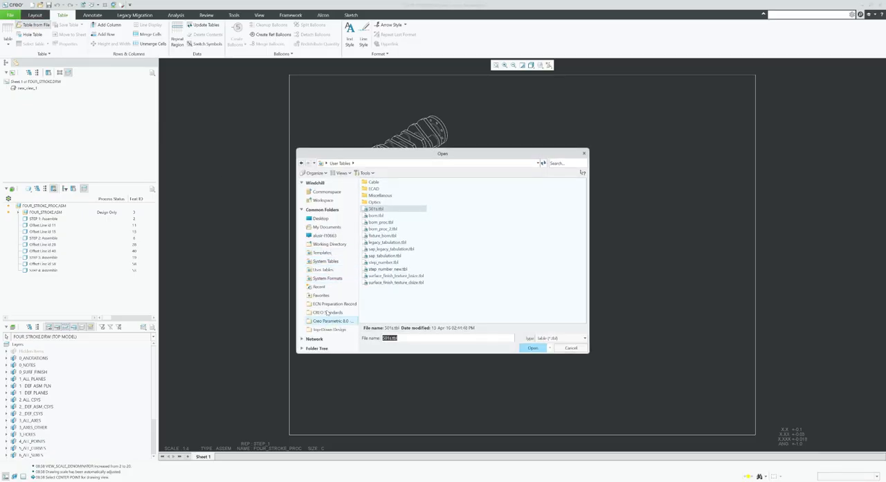
left_click(328, 312)
double_click(374, 182)
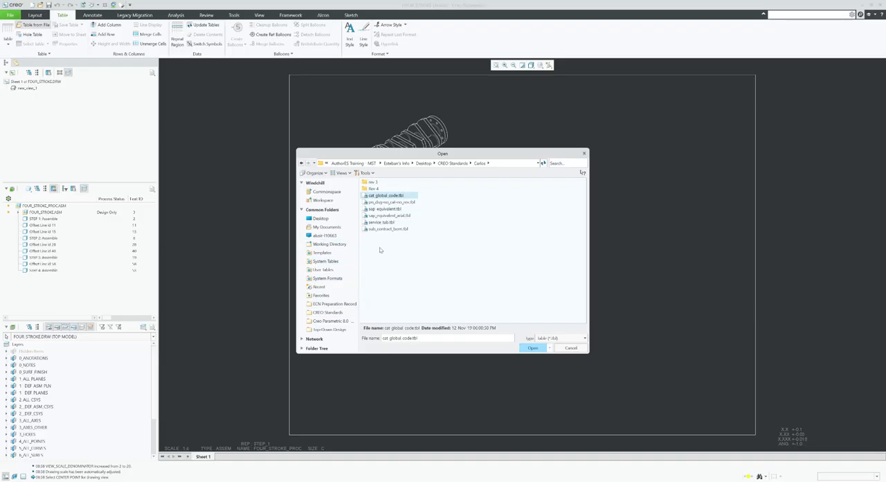
left_click(572, 348)
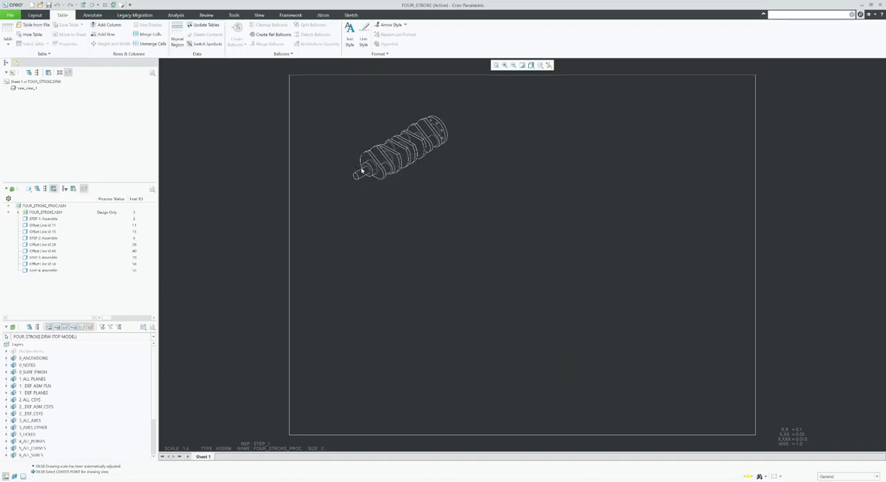
Insert the saved table step_number.tbl from User Tables just below the crankshaft view.
left_click(36, 25)
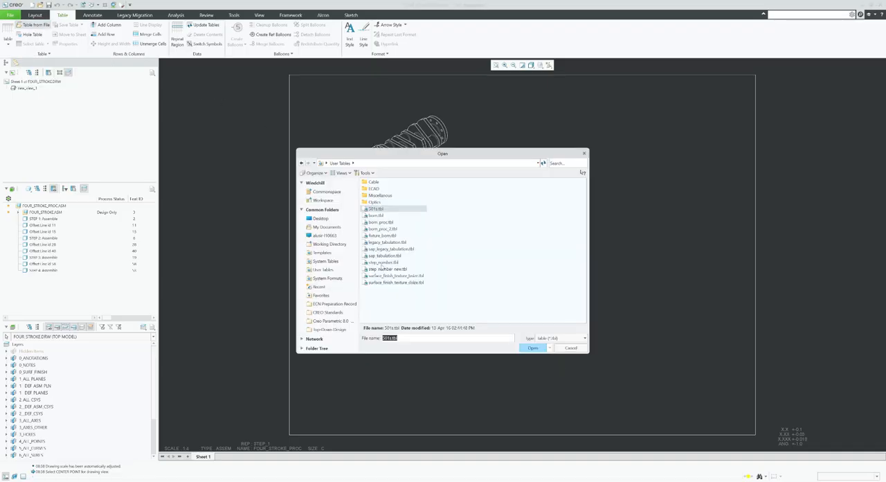
double_click(383, 262)
left_click(385, 192)
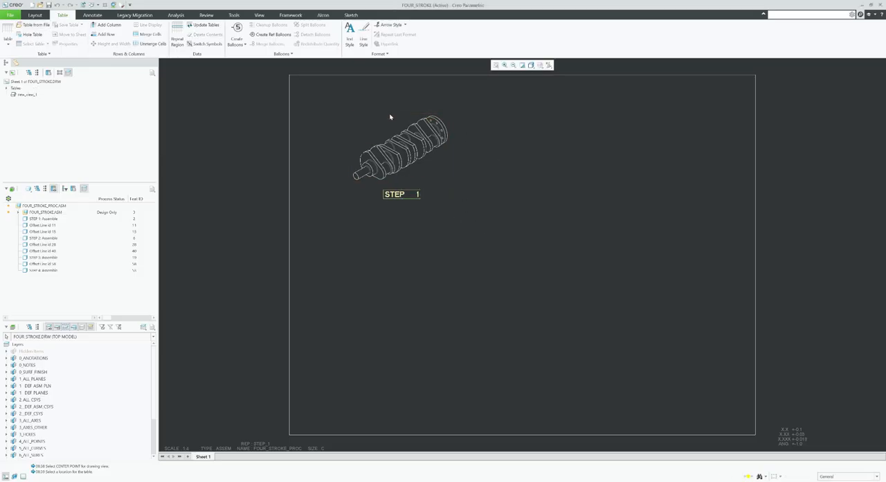
Set the drawing model's process state to STEP 2: Assemble, with the STEP_2 simplified representation and explode state.
left_click(30, 15)
left_click(160, 35)
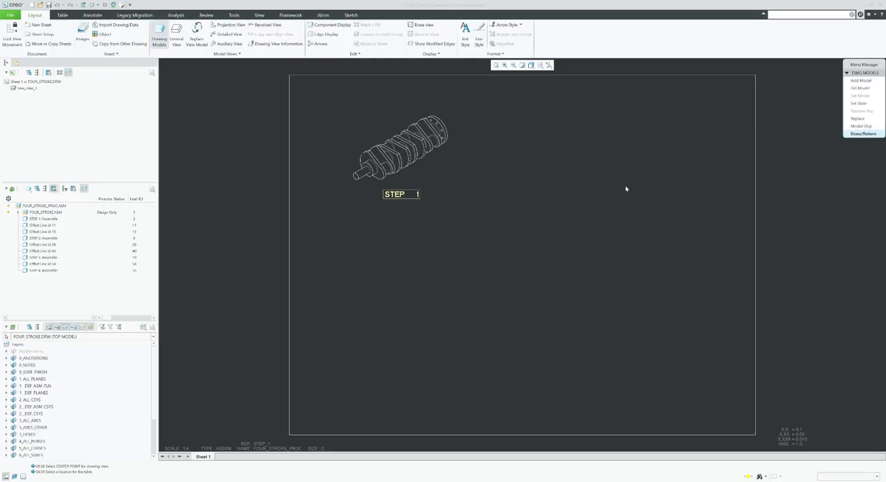
left_click(858, 103)
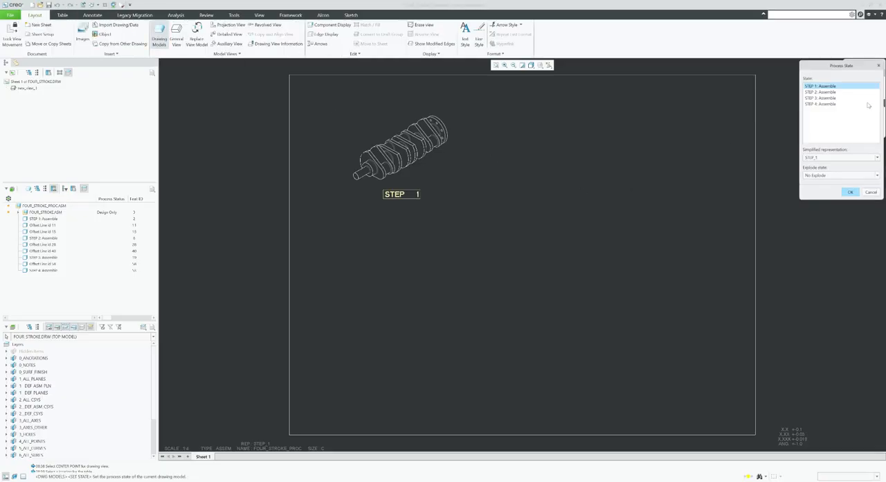
left_click(821, 91)
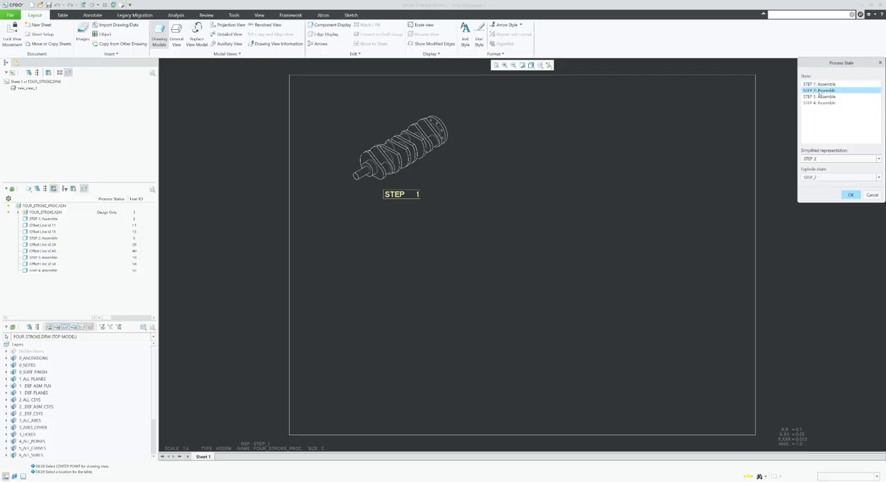
left_click(855, 196)
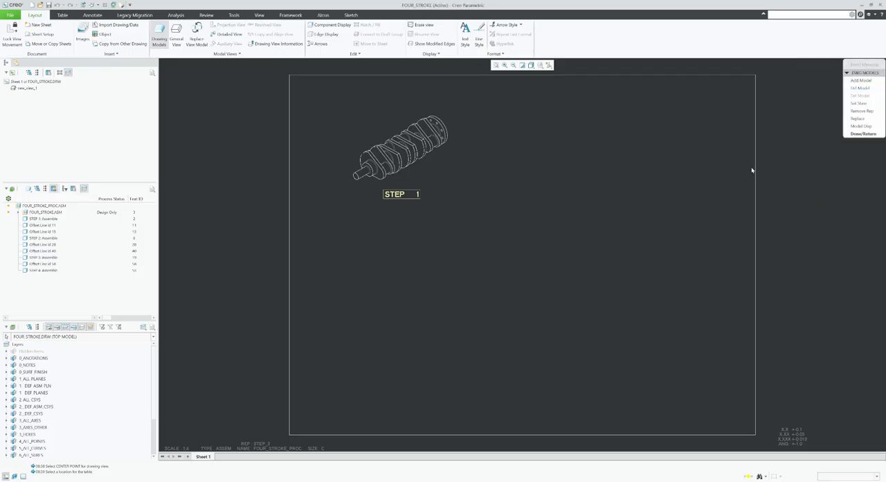
left_click(863, 133)
Place a general view of the STEP 2 state with no combined state in the upper-right area of the sheet.
left_click(175, 38)
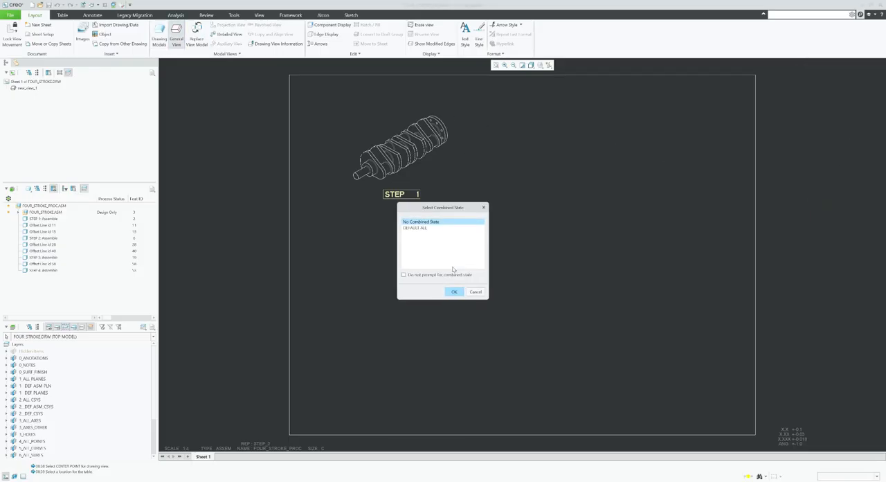
left_click(447, 293)
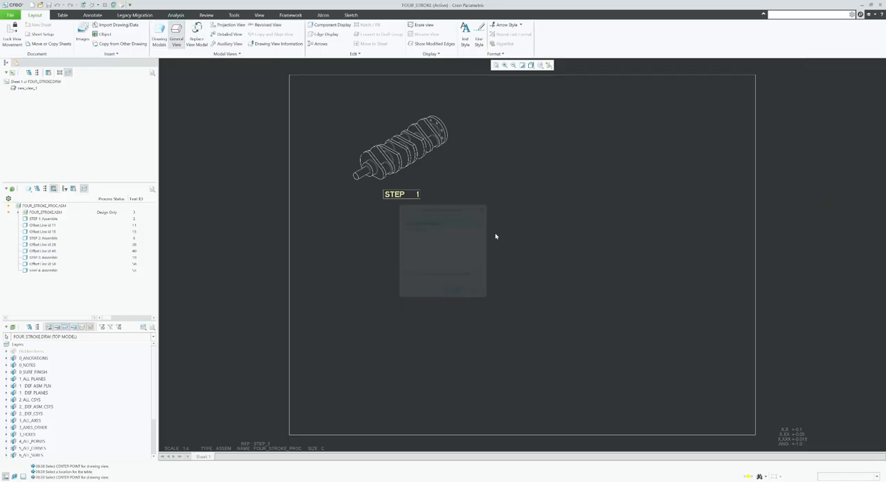
left_click(569, 157)
left_click(851, 218)
left_click(680, 202)
Insert the saved table step_number.tbl from User Tables just below the exploded connecting rod view.
left_click(62, 14)
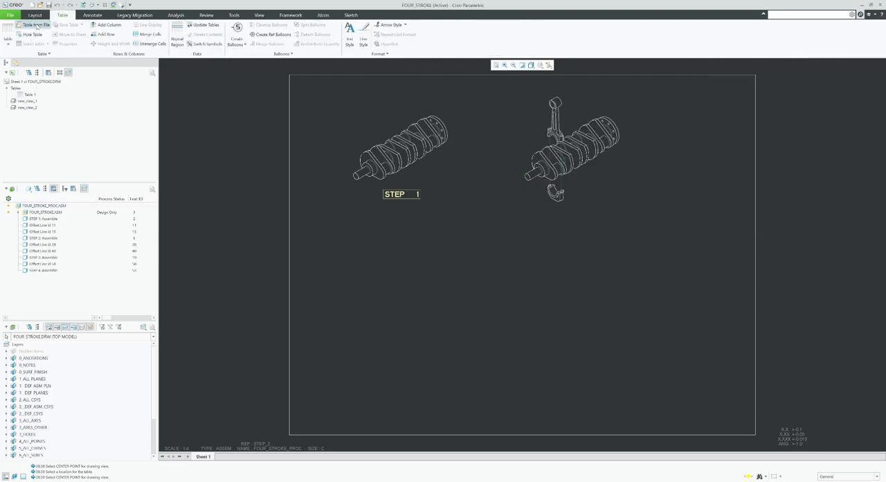
left_click(35, 25)
double_click(383, 262)
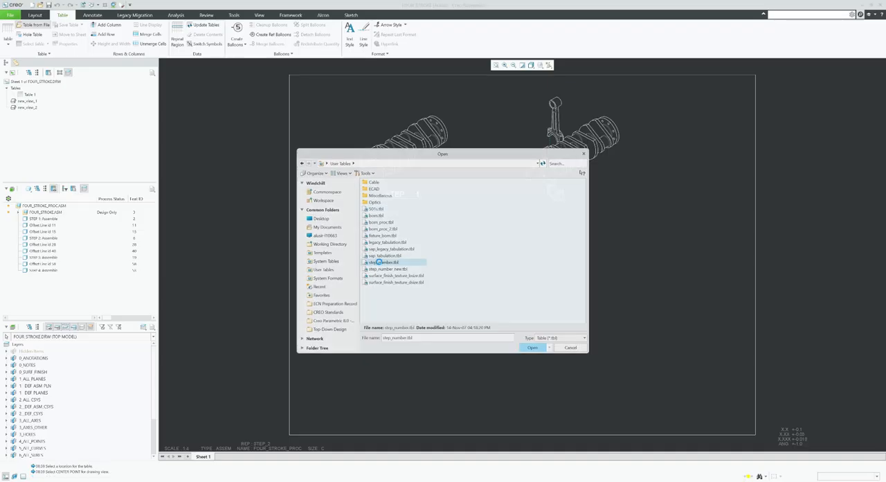
left_click(547, 207)
left_click(624, 236)
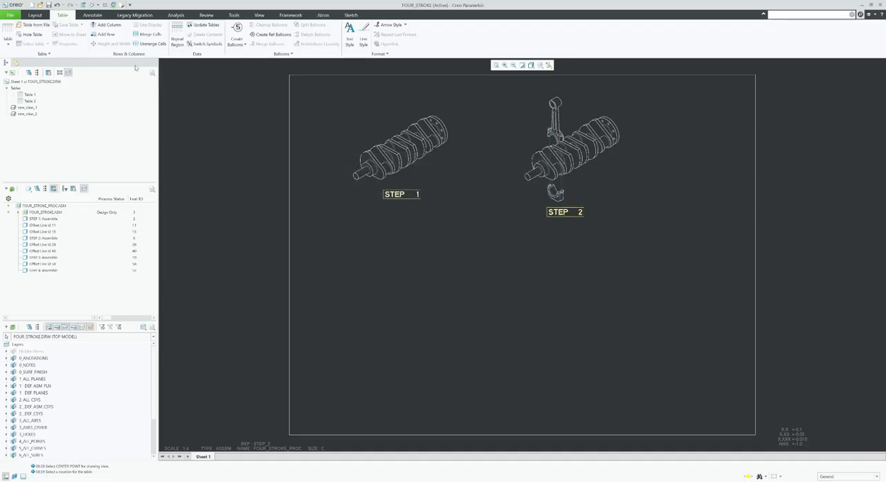
Set the drawing model's process state to STEP 3: Assemble.
left_click(35, 15)
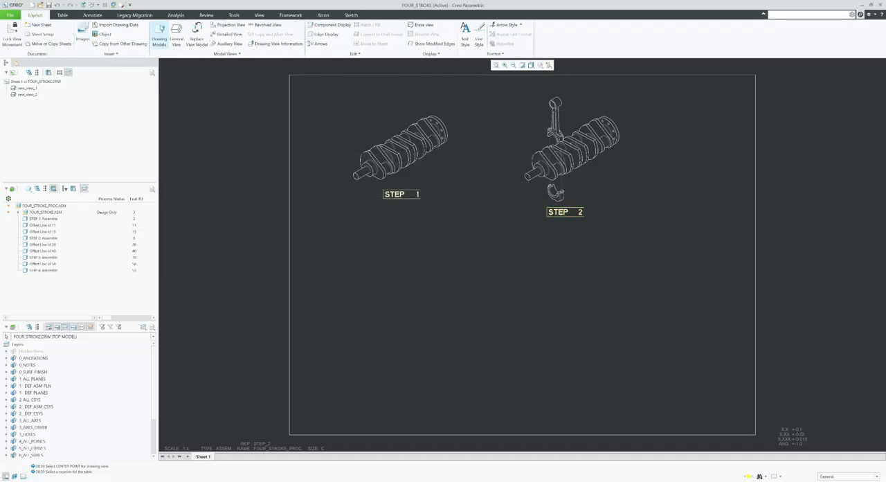
left_click(159, 36)
left_click(861, 103)
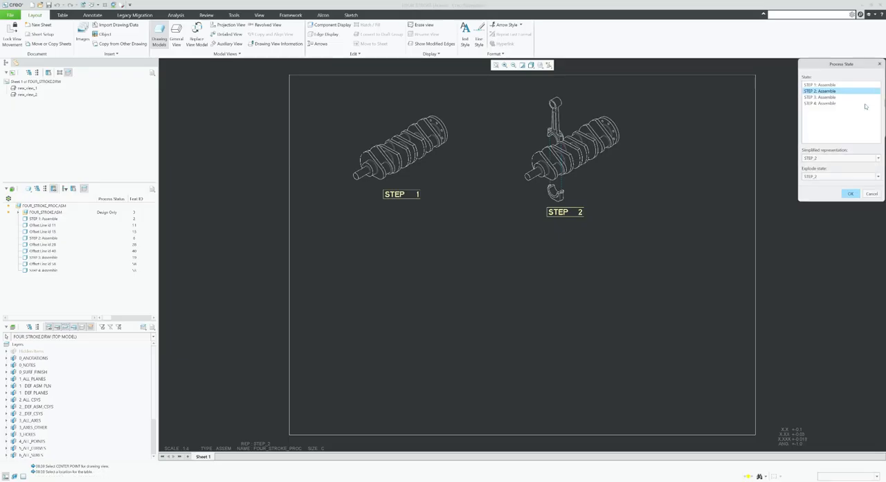
left_click(816, 97)
left_click(848, 195)
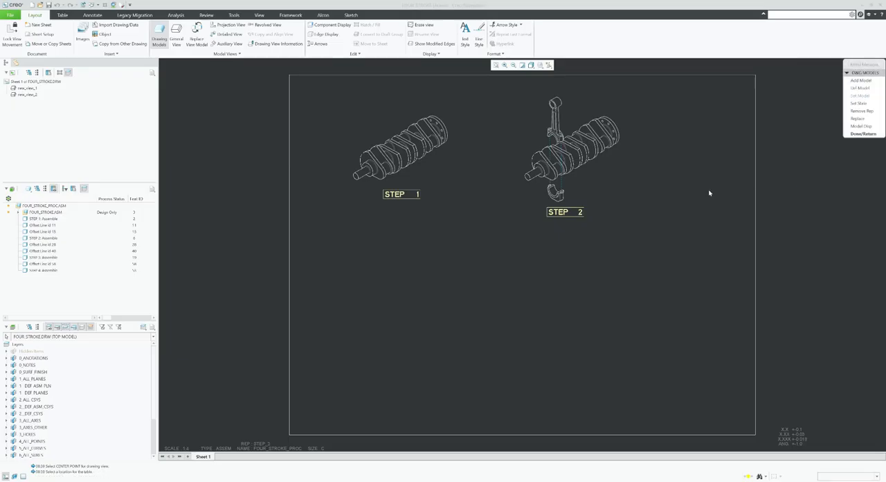
left_click(862, 133)
Place a general view of the STEP 3 state showing the piston and pin in the lower-left area of the sheet.
left_click(177, 38)
left_click(408, 304)
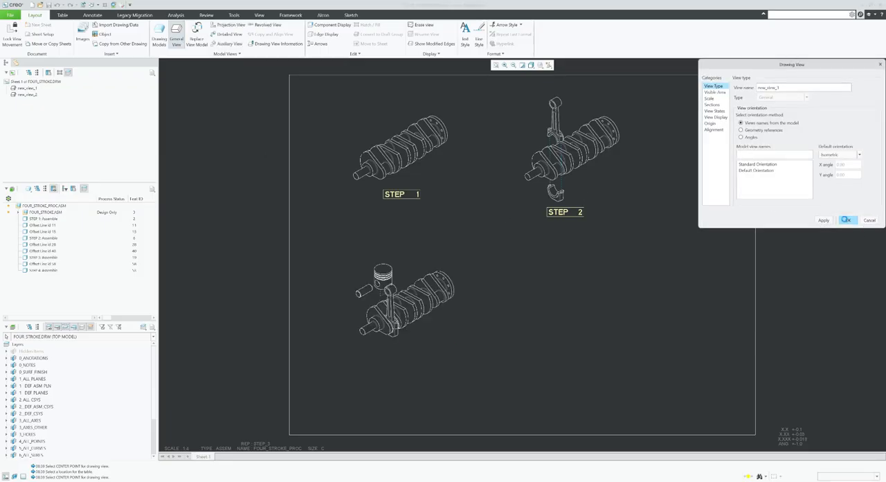
left_click(848, 220)
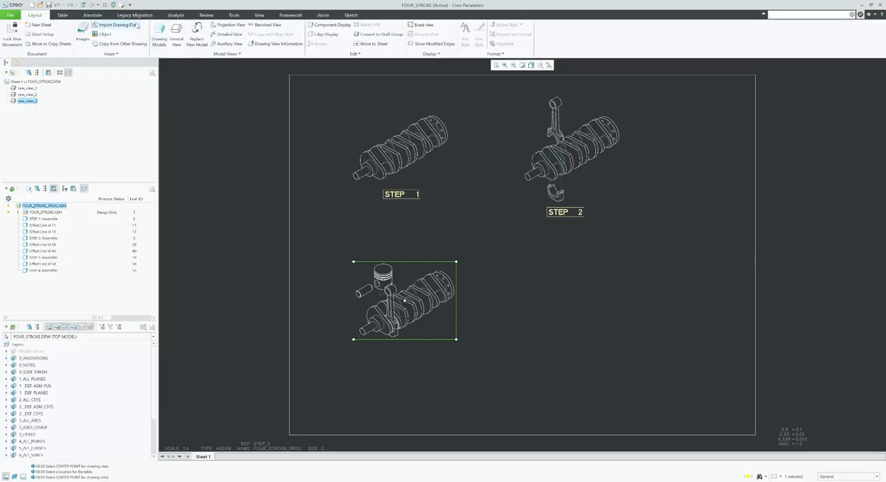
Insert the saved table step_number.tbl from User Tables just below the piston and pin view.
left_click(63, 15)
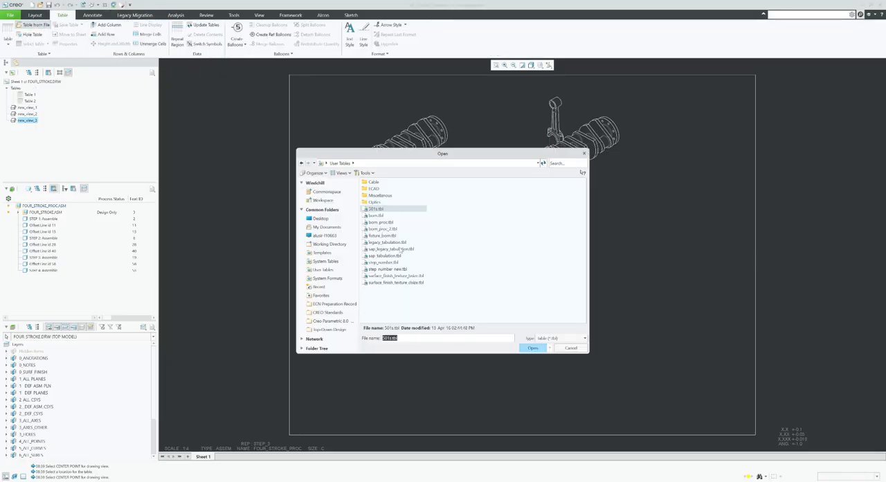
double_click(381, 262)
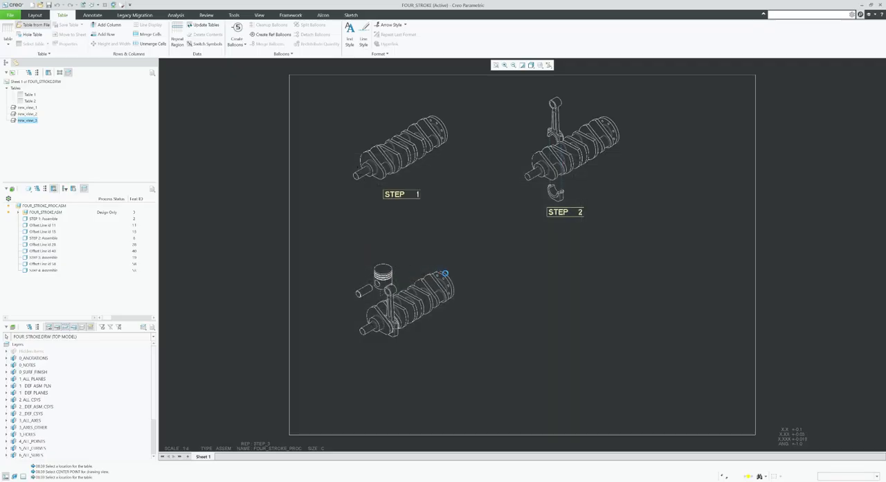
left_click(387, 345)
left_click(485, 330)
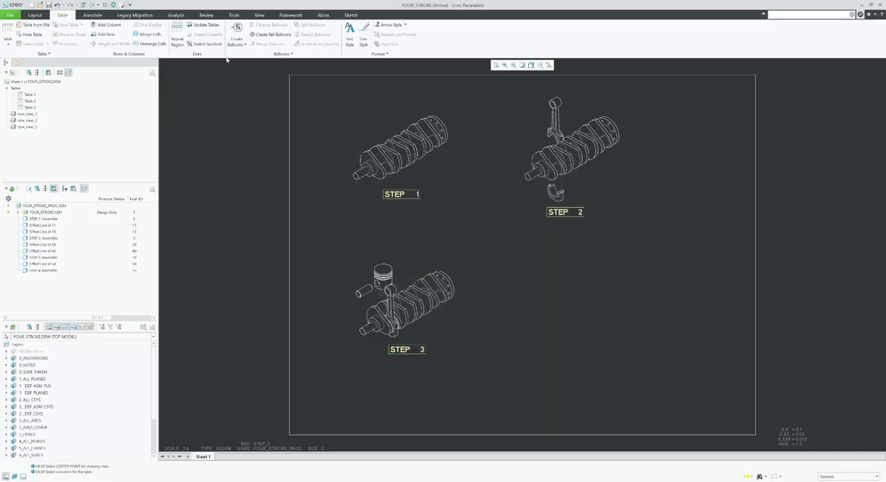
Set the drawing model's process state to STEP 4: Assemble.
left_click(35, 14)
left_click(159, 36)
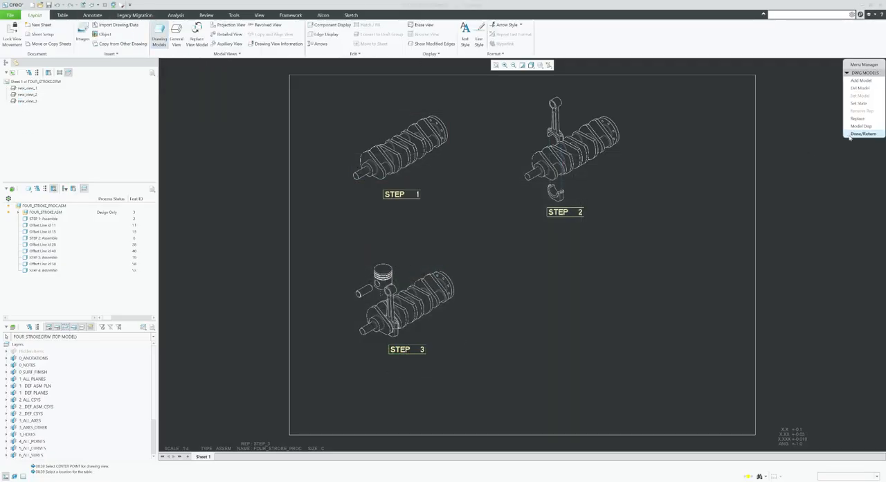
left_click(858, 103)
left_click(818, 103)
left_click(850, 195)
left_click(858, 135)
Place a general view of the STEP 4 state showing the piston rings in the lower-right area of the sheet.
left_click(177, 34)
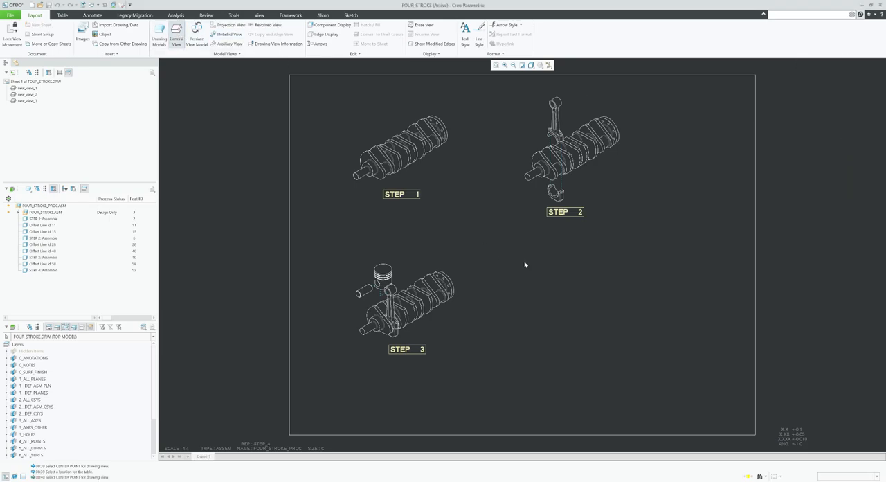
left_click(561, 289)
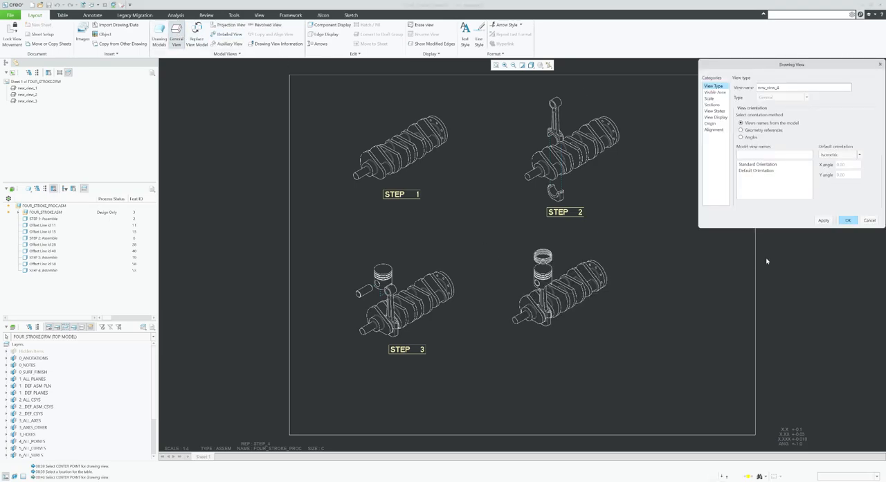
left_click(848, 220)
Insert the saved table step_number.tbl from User Tables just below the piston rings view.
left_click(63, 14)
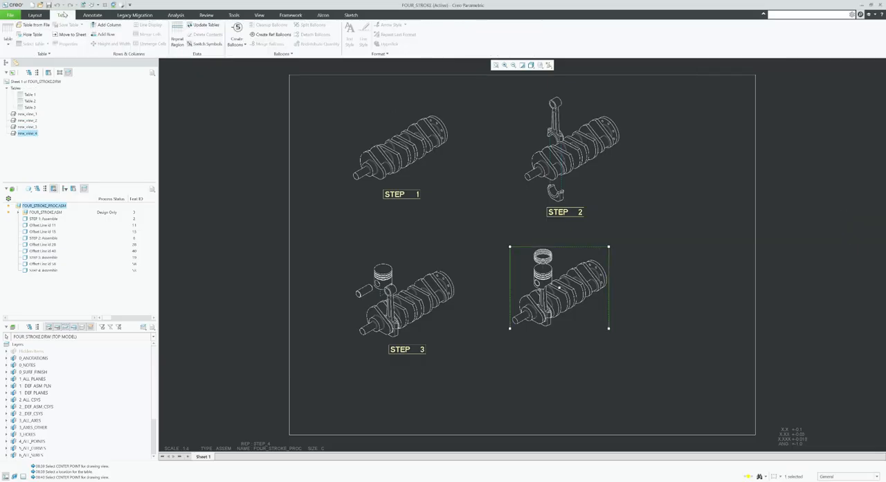
left_click(34, 24)
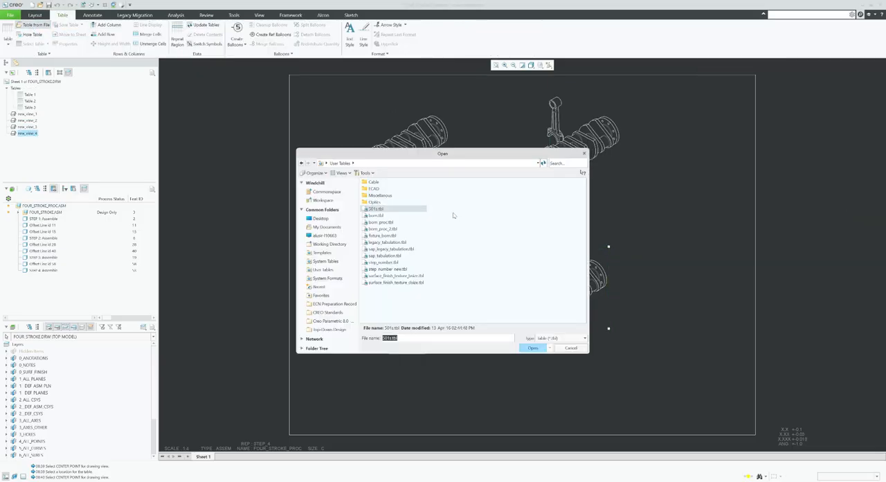
double_click(379, 262)
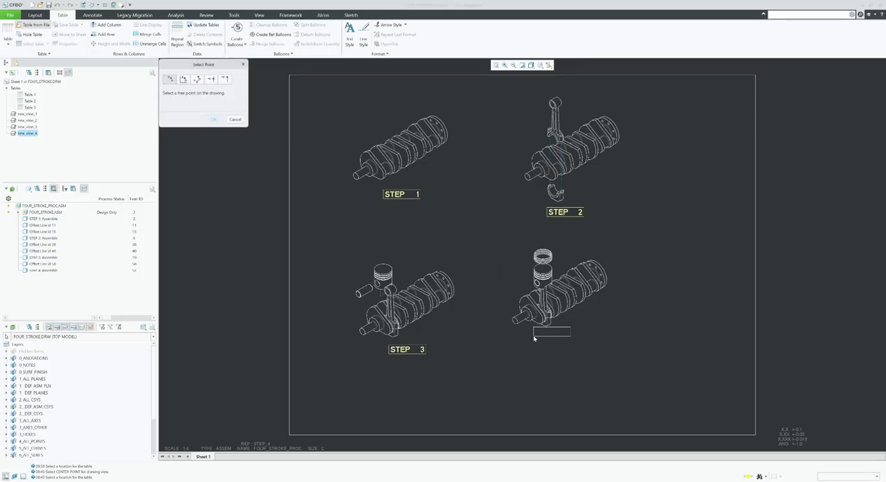
left_click(540, 335)
left_click(638, 337)
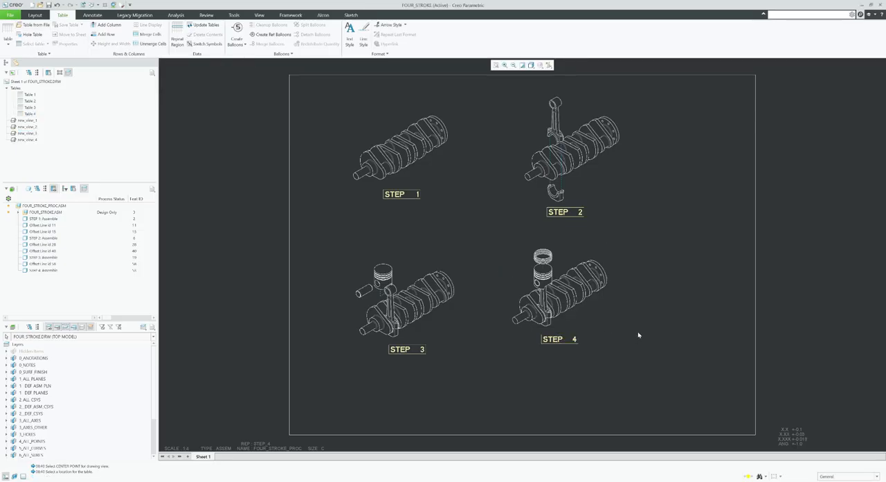